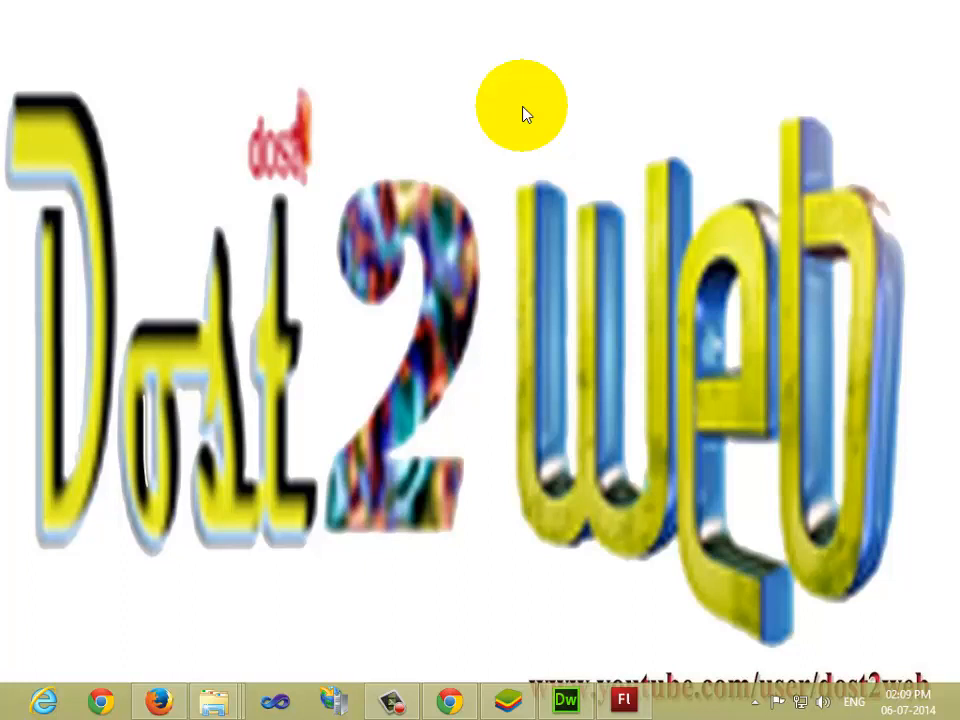
Switch to Adobe Flash CS3 and create a new Flash File (ActionScript 3.0) document.
left_click(520, 108)
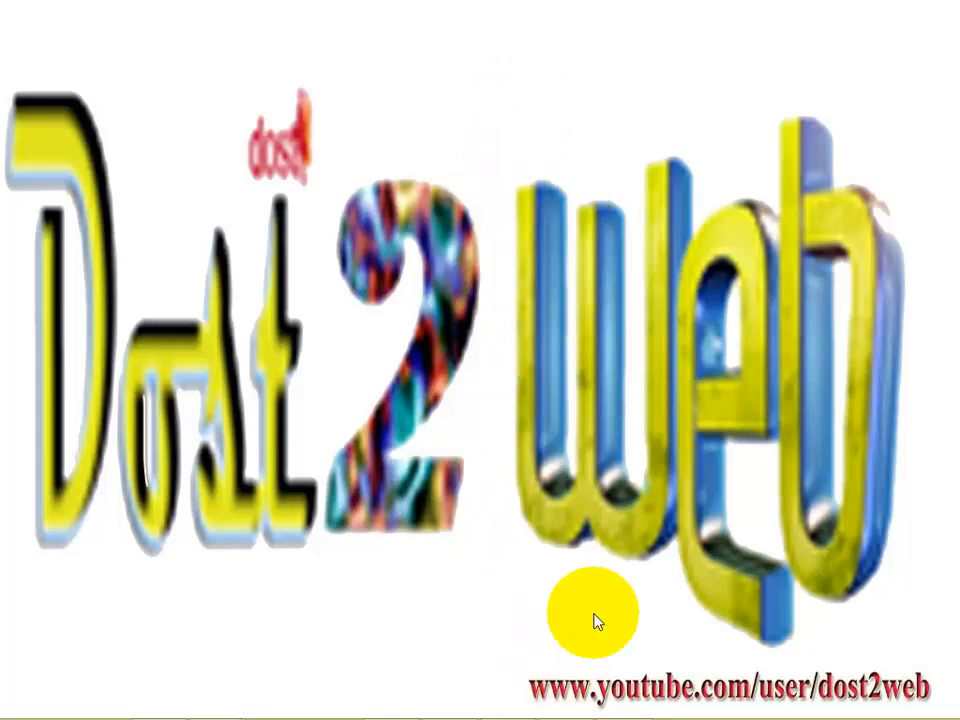
left_click(624, 698)
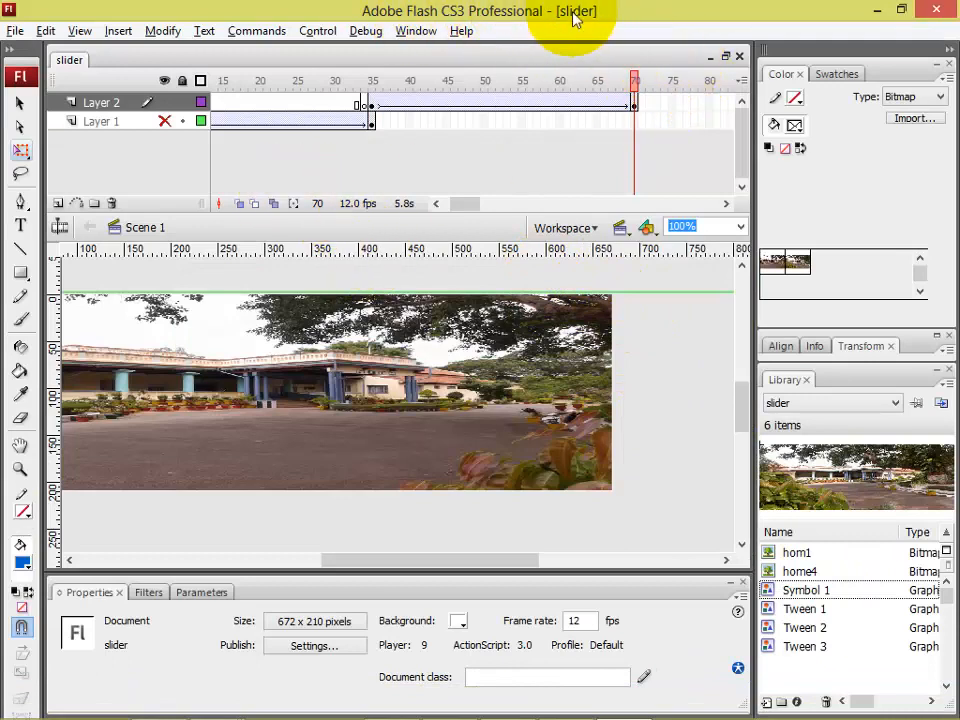
left_click(15, 30)
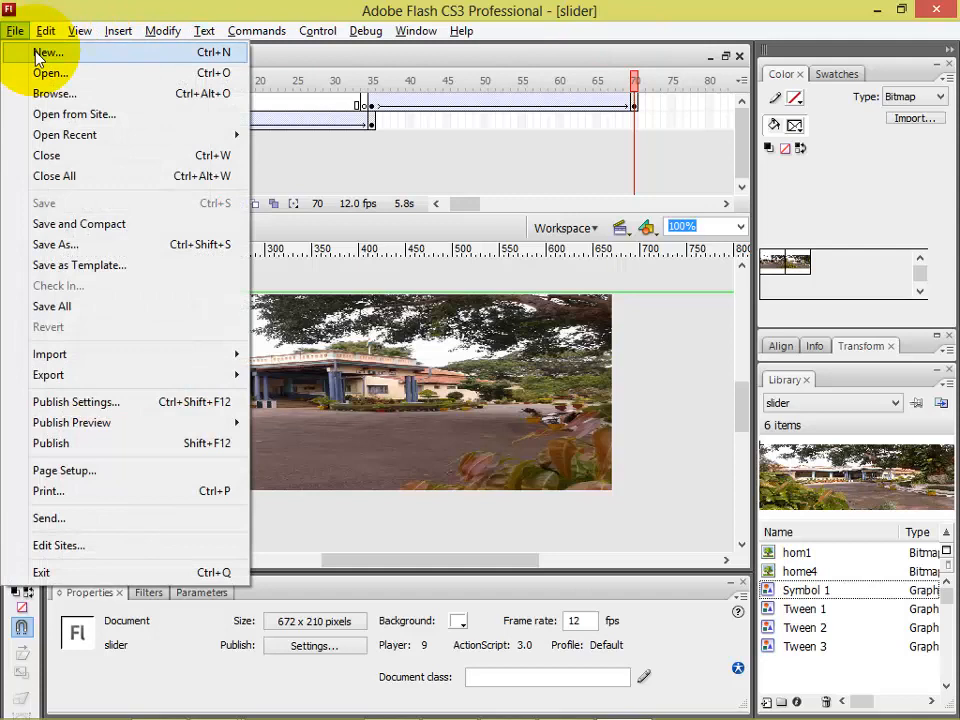
left_click(37, 55)
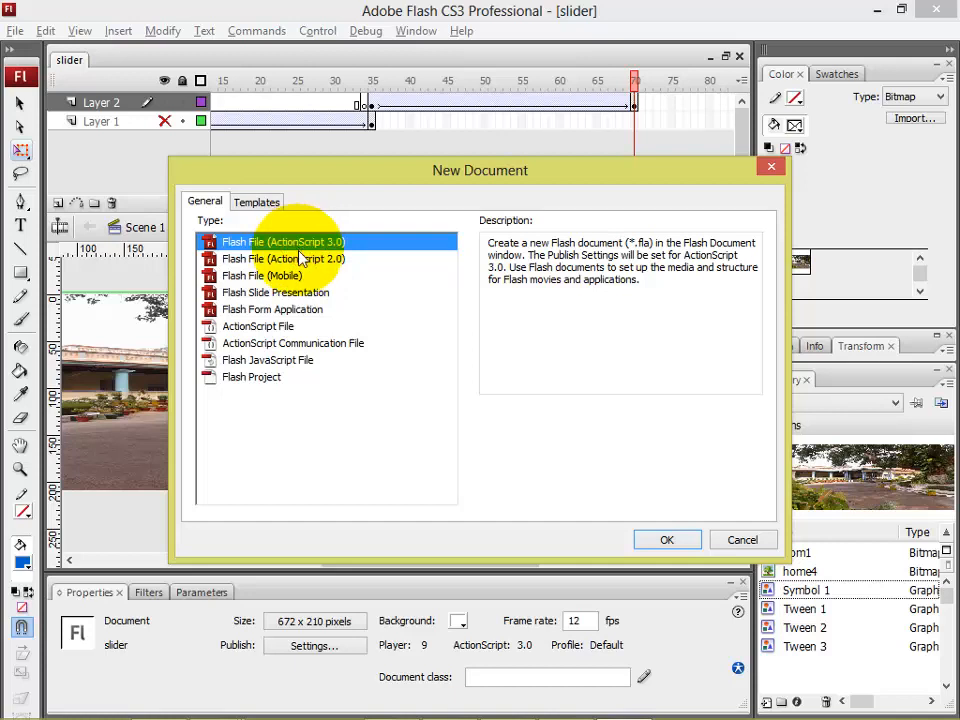
left_click(312, 259)
left_click(309, 244)
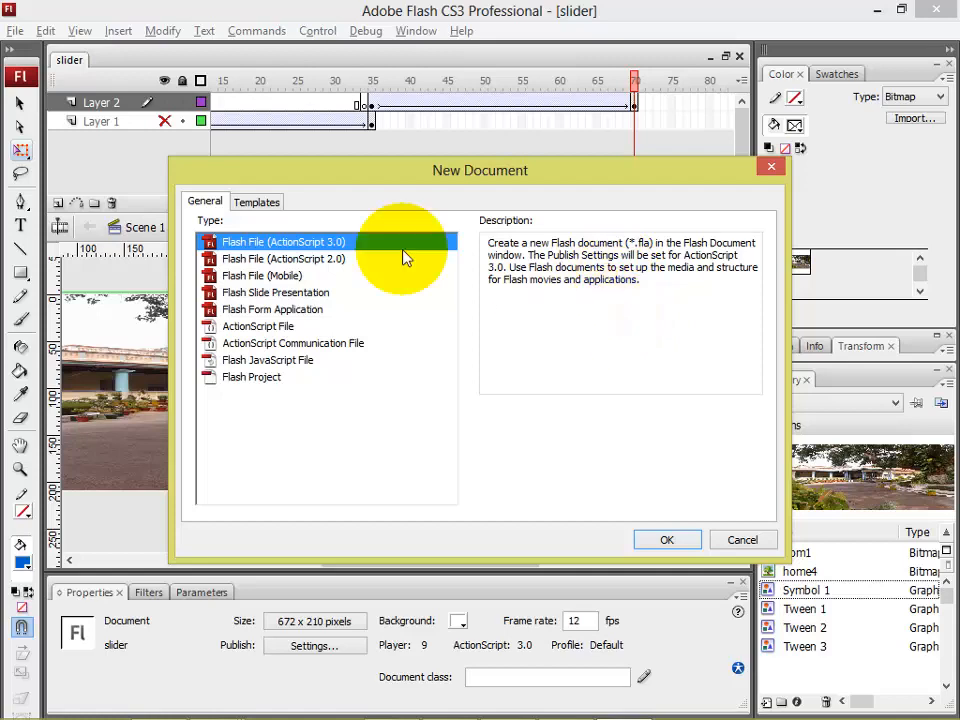
left_click(667, 540)
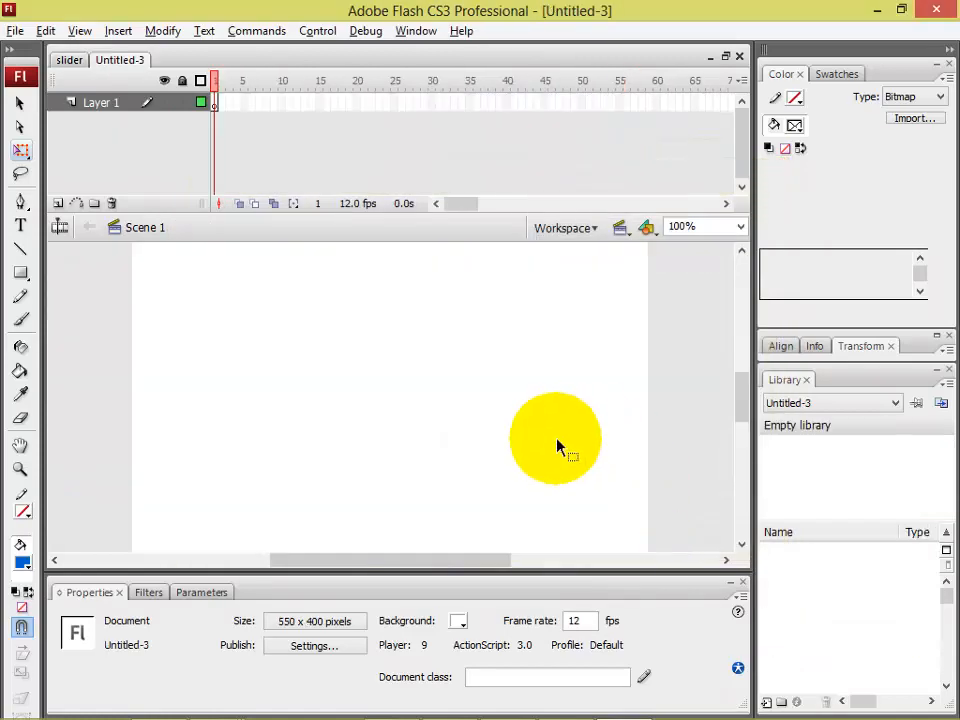
Examine the empty stage and the Layer 1 frames in the new document.
left_click(521, 374)
scroll(524, 377, "up", 1)
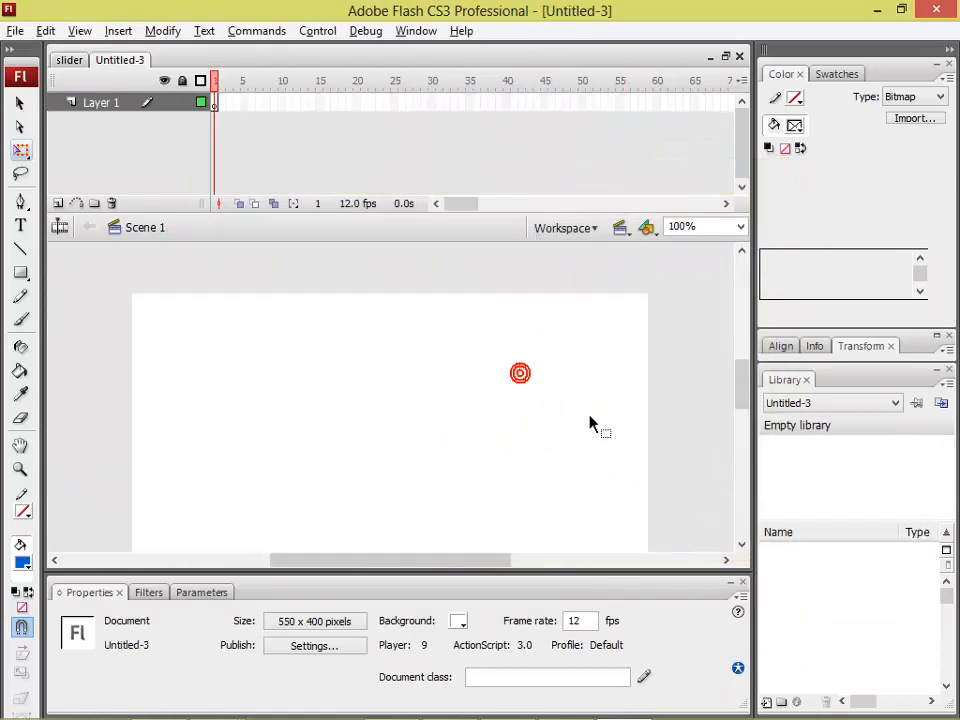
left_click(683, 376)
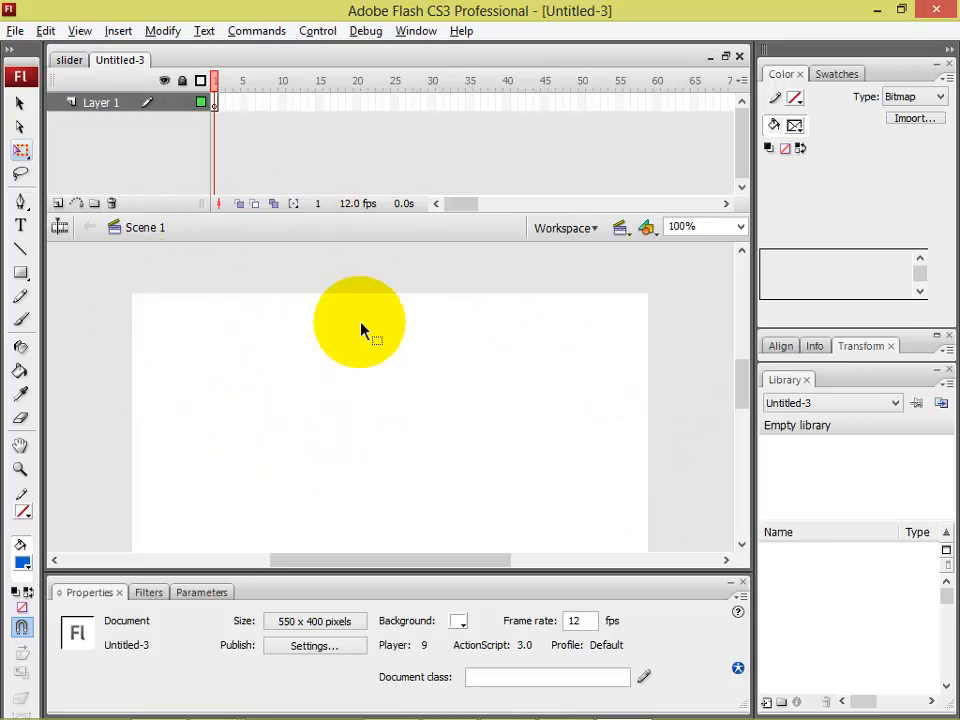
left_click(274, 345)
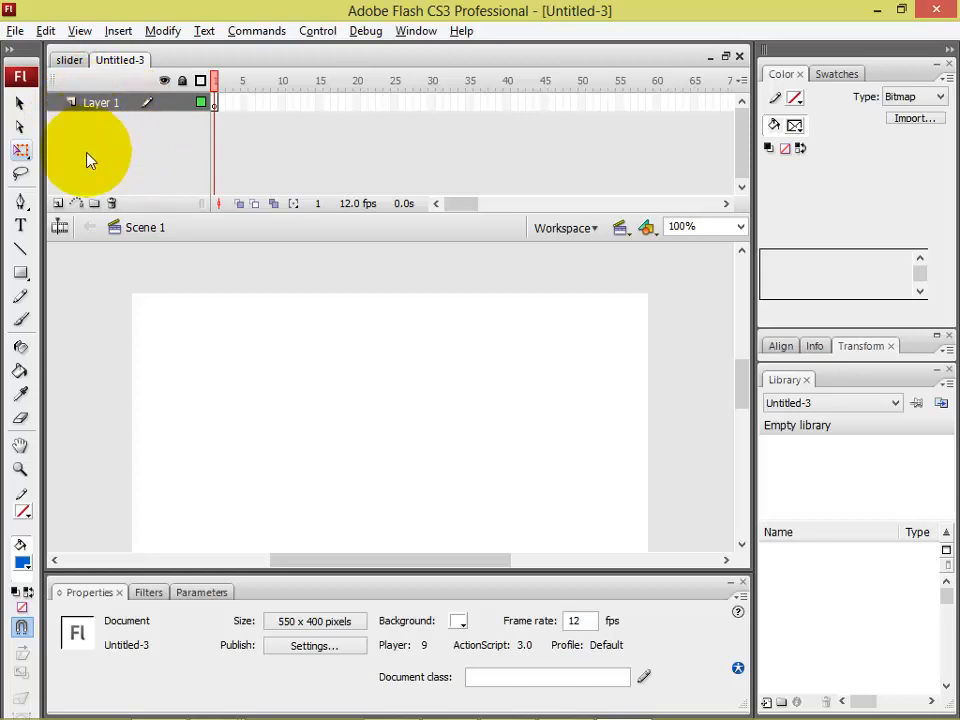
left_click(237, 104)
left_click(352, 108)
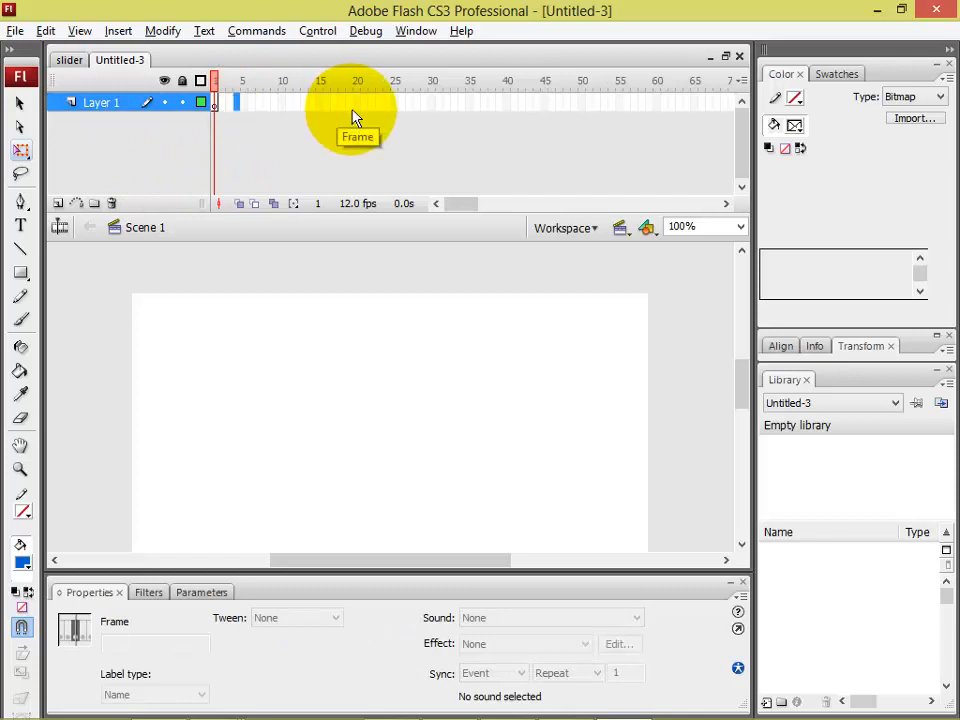
left_click(470, 114)
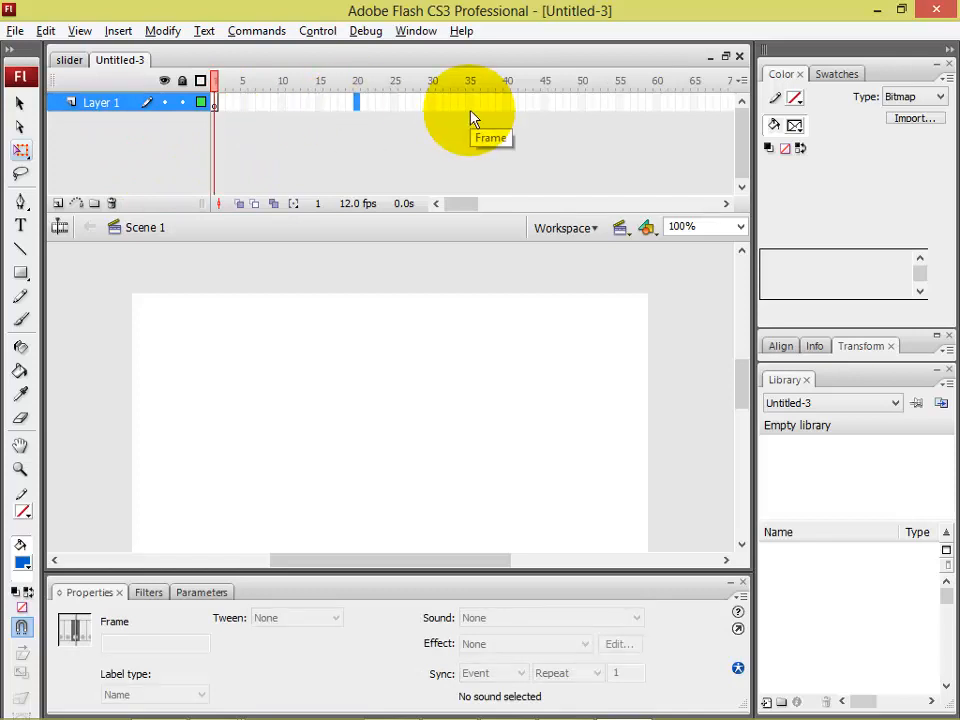
left_click(330, 336)
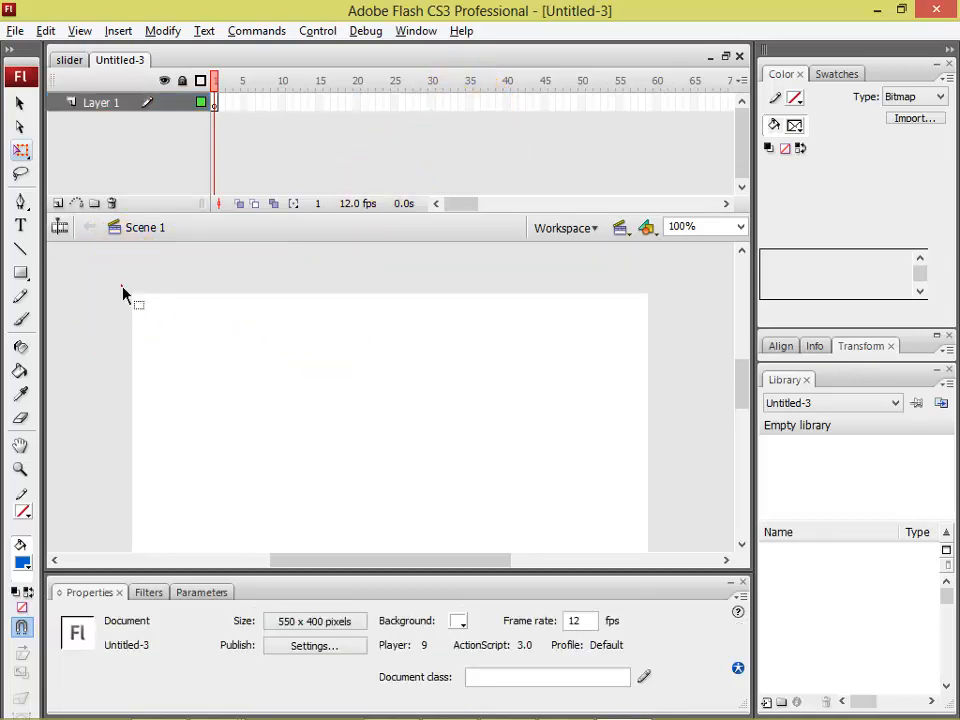
left_click_drag(155, 293, 668, 523)
mouse_move(741, 386)
left_mouse_down()
mouse_move(742, 400)
mouse_move(741, 369)
mouse_move(741, 409)
left_mouse_up()
Show the rulers around the stage, with the whole stage in view.
key("ctrl+minus")
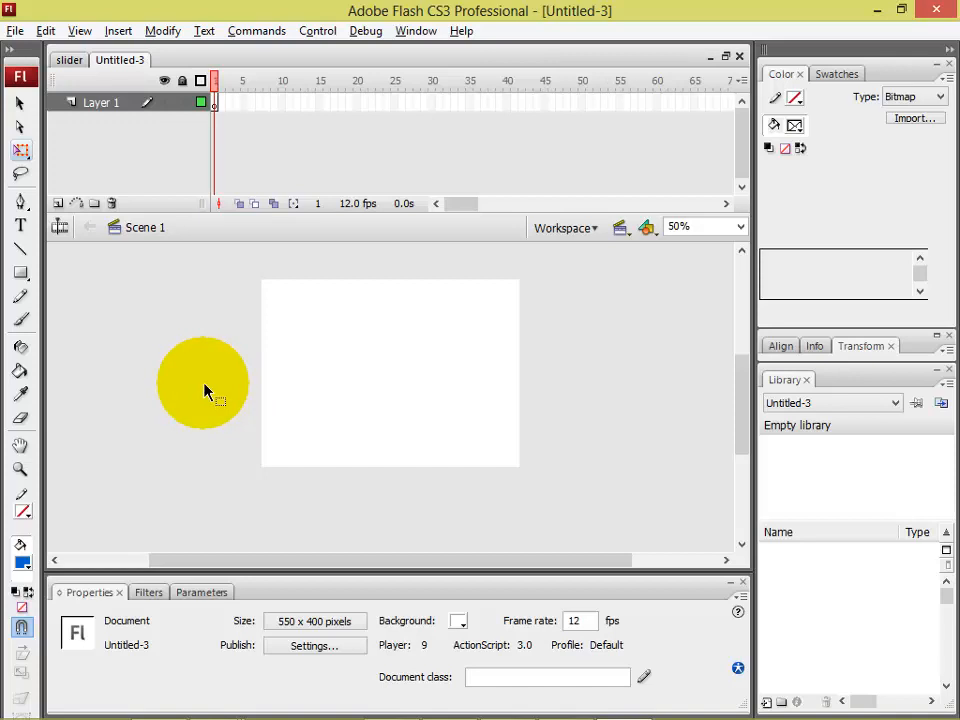
left_click(80, 36)
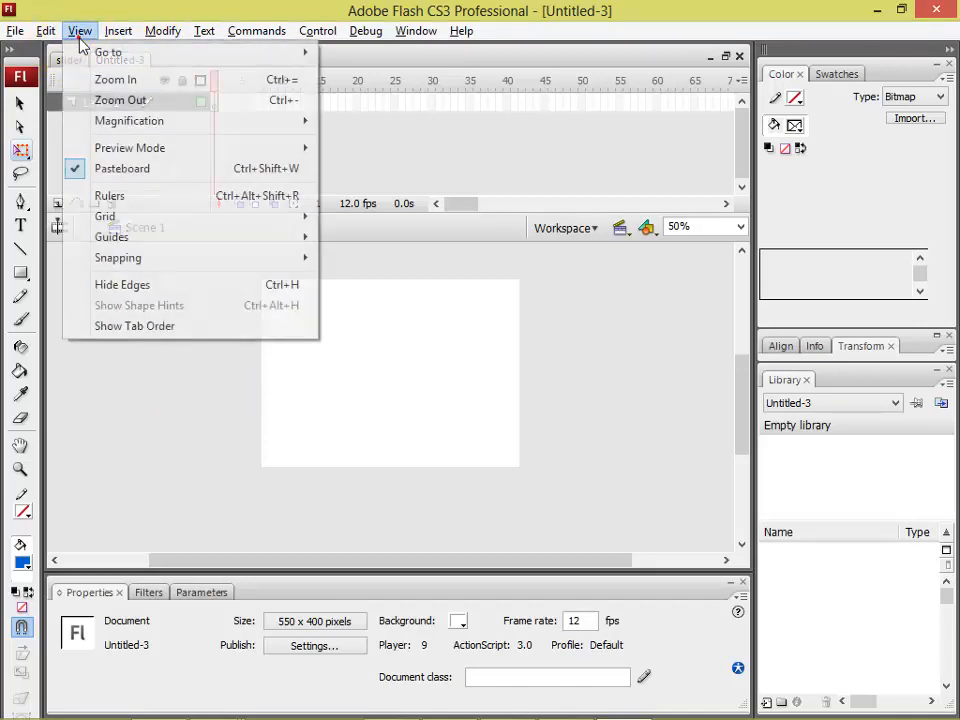
left_click(124, 200)
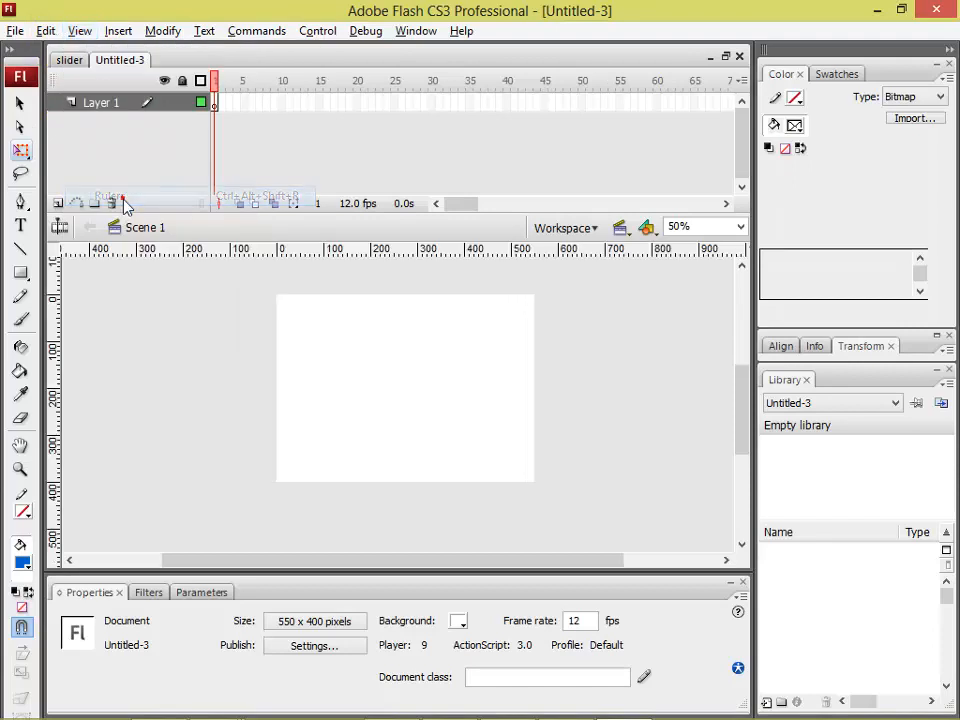
mouse_move(210, 255)
left_mouse_down()
mouse_move(212, 298)
mouse_move(216, 255)
left_mouse_up()
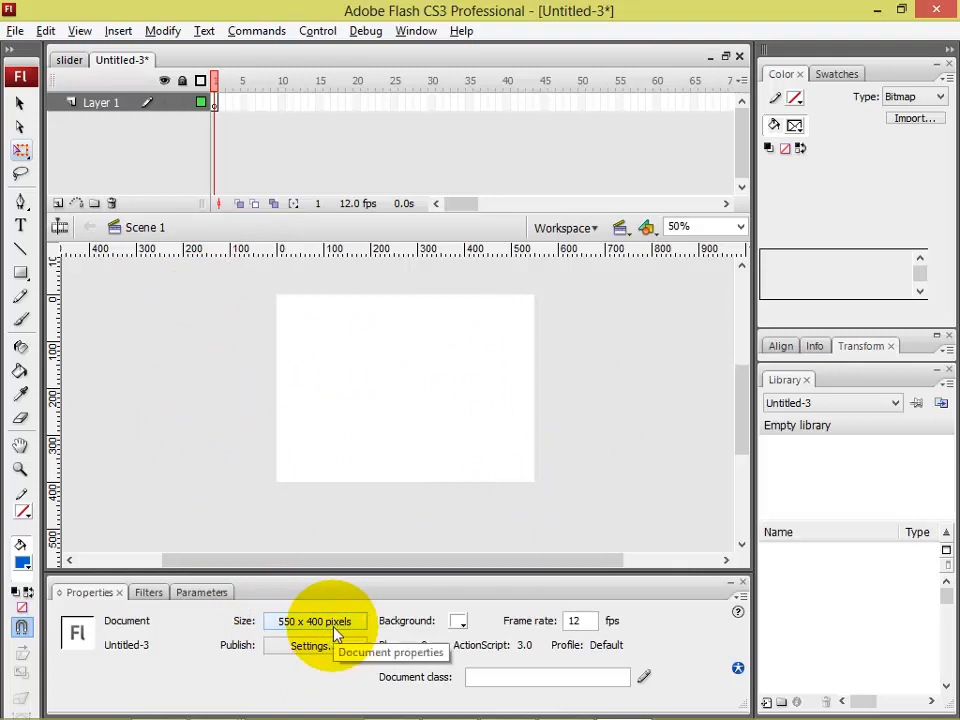
Set the document dimensions to 672 px wide and 300 px high.
left_click(304, 625)
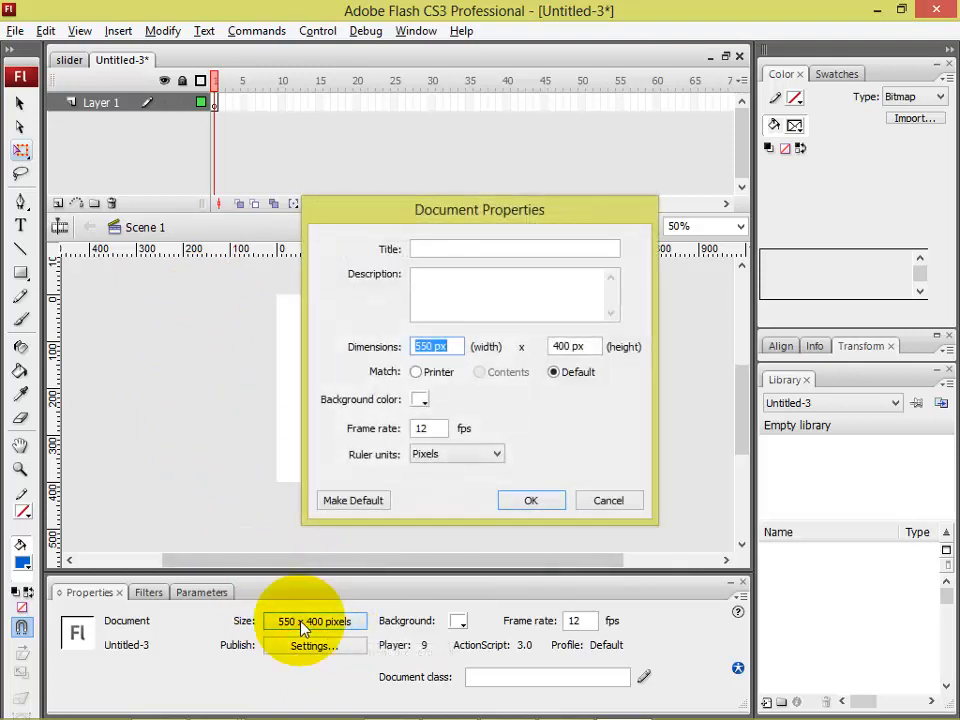
left_click(432, 346)
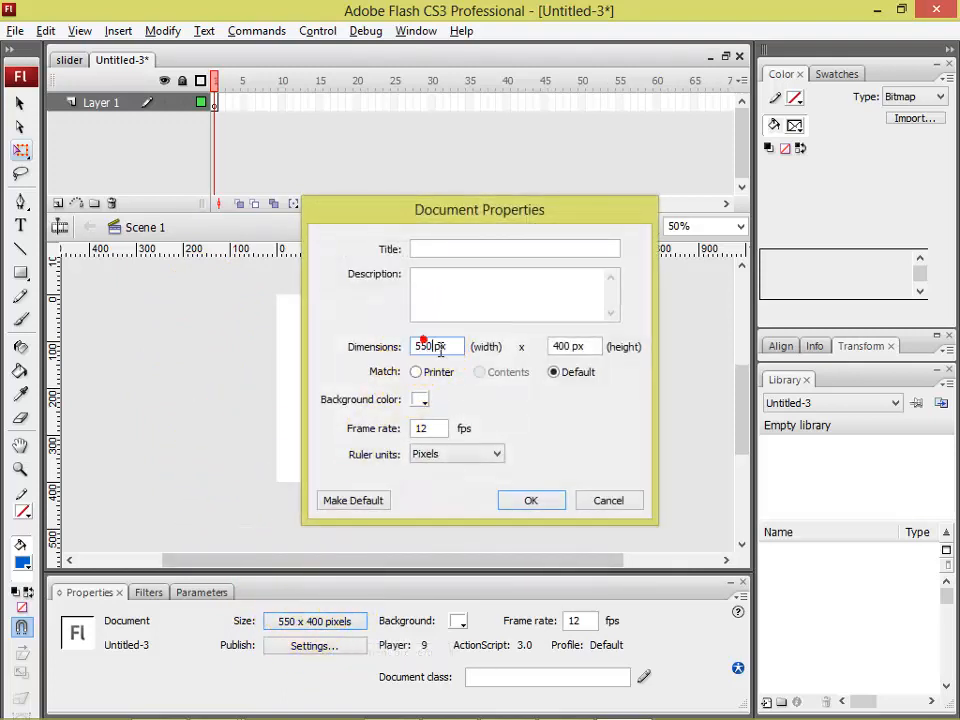
type("672")
double_click(562, 346)
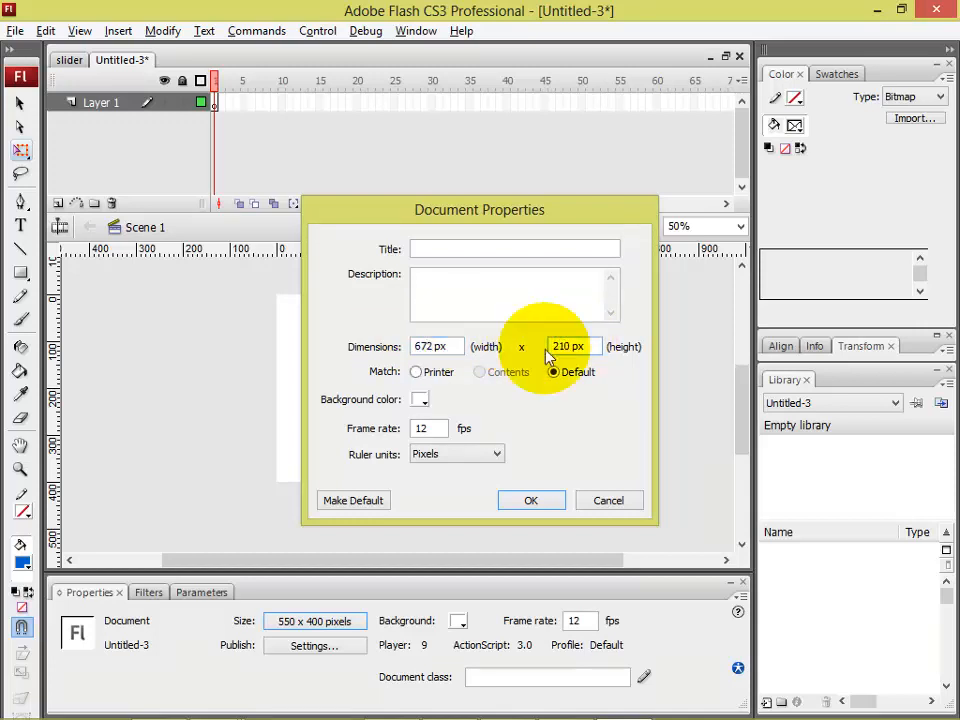
double_click(565, 346)
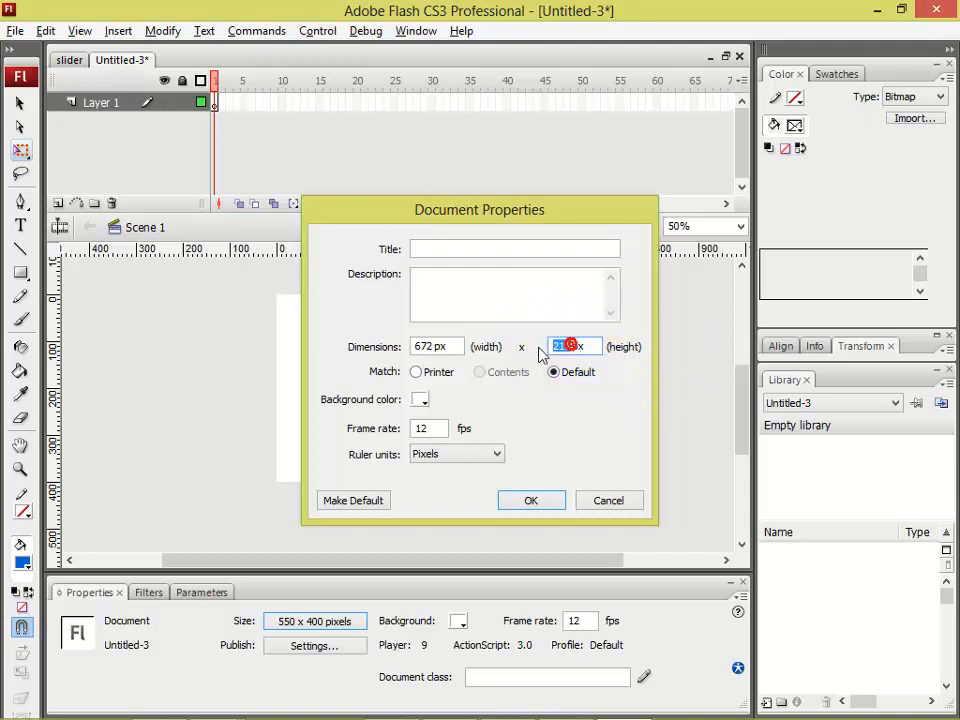
type("300")
Set the document's background color to dark grey and its frame rate to 15 fps, and apply the properties.
left_click(421, 400)
left_click(432, 466)
left_click(419, 400)
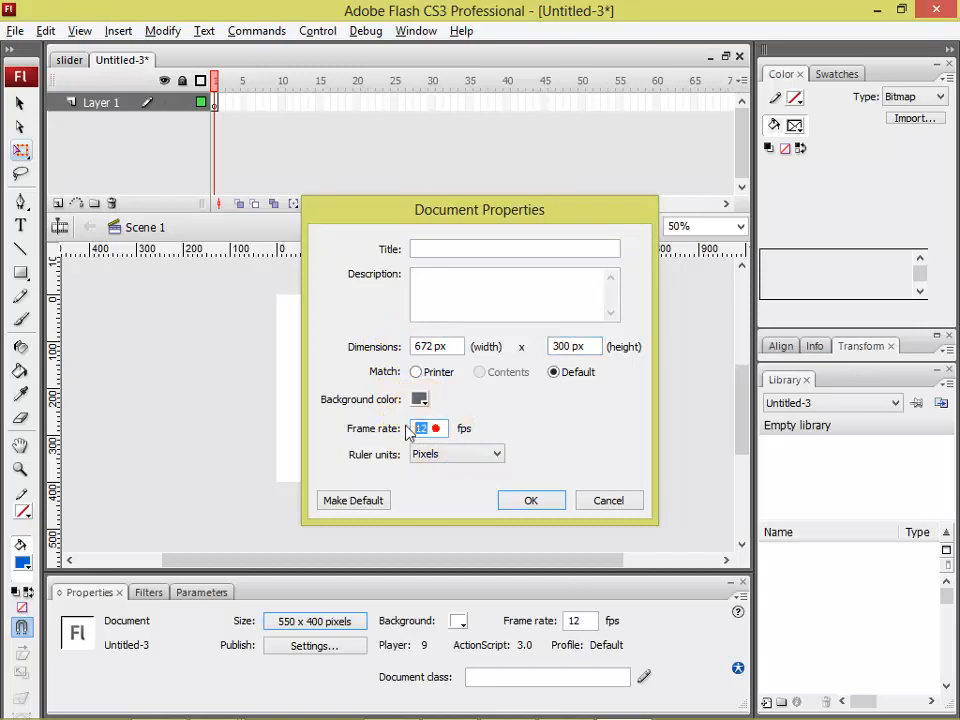
type("15")
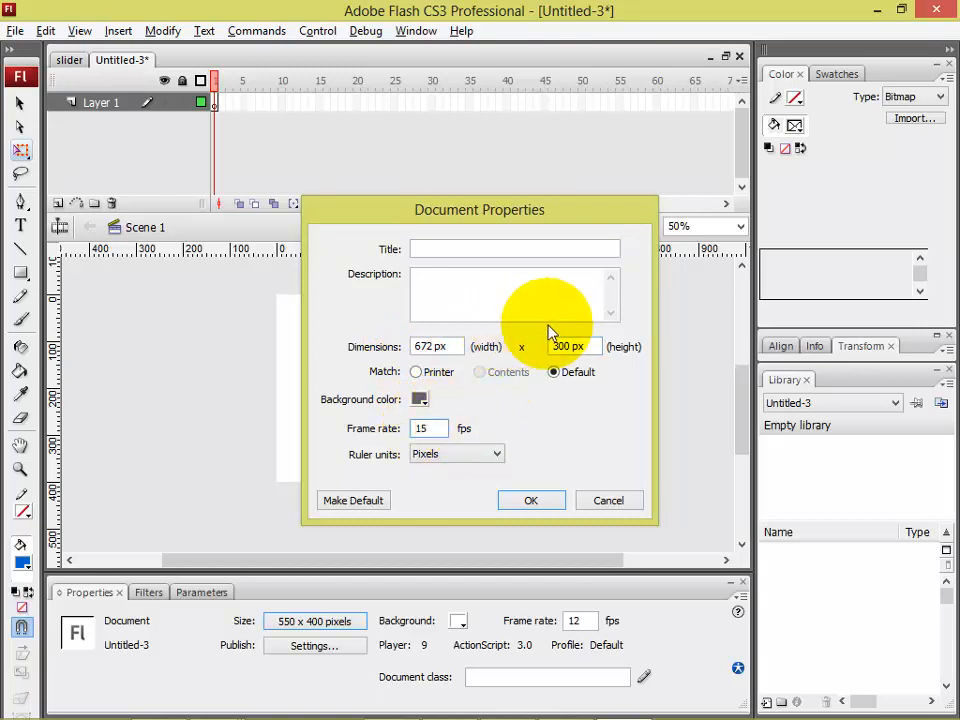
left_click(535, 503)
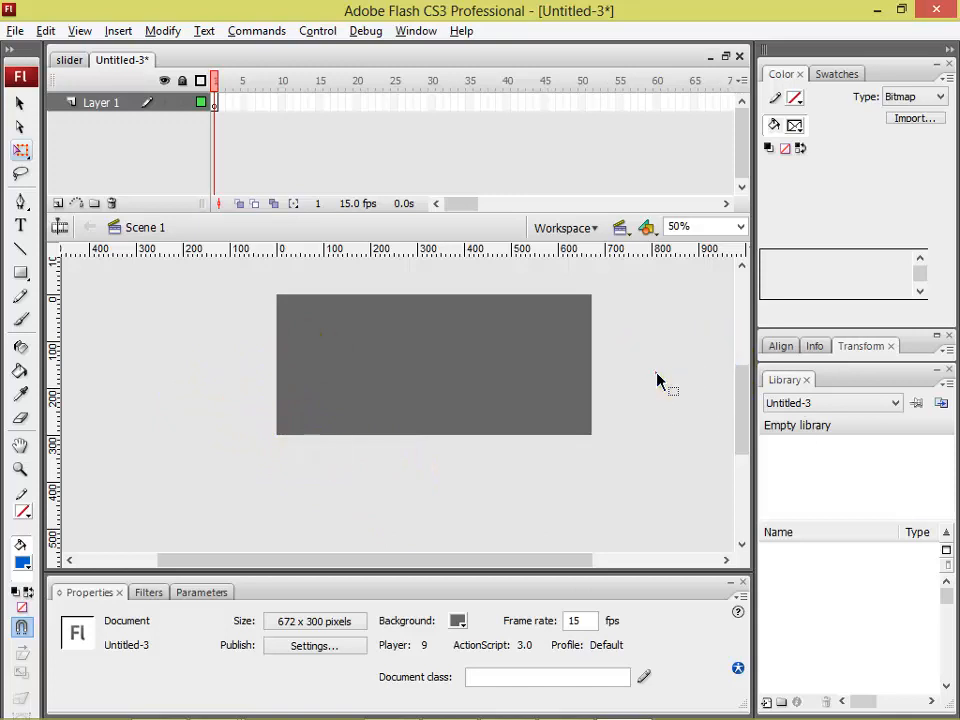
Place a horizontal guide along the stage's top edge and a vertical guide along its left edge.
scroll(636, 427, "up", 3)
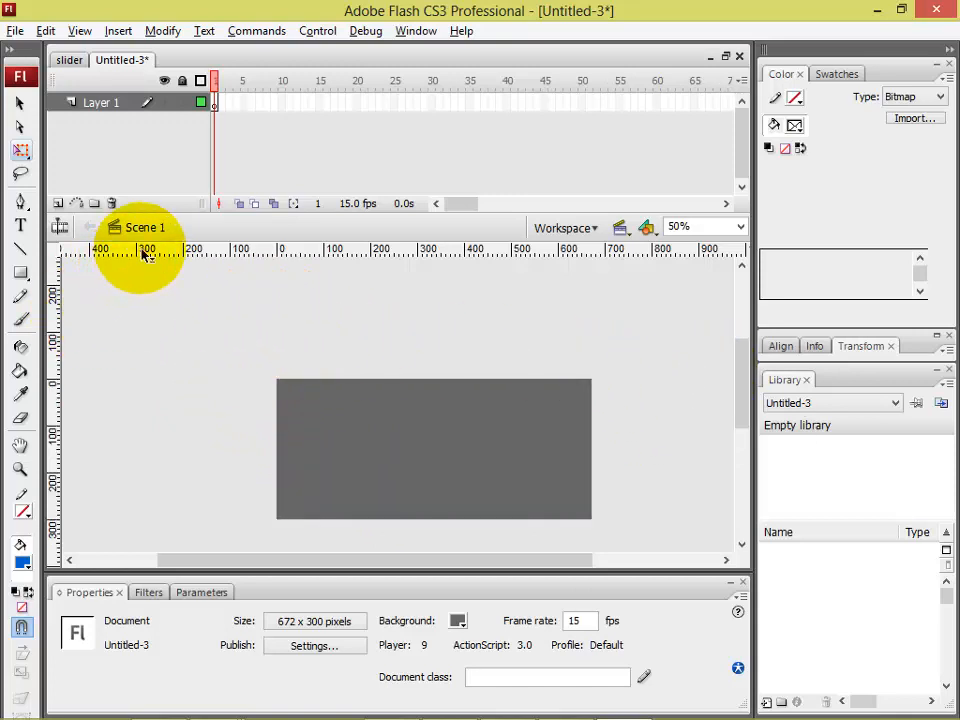
left_click_drag(144, 251, 155, 379)
scroll(280, 300, "down", 3)
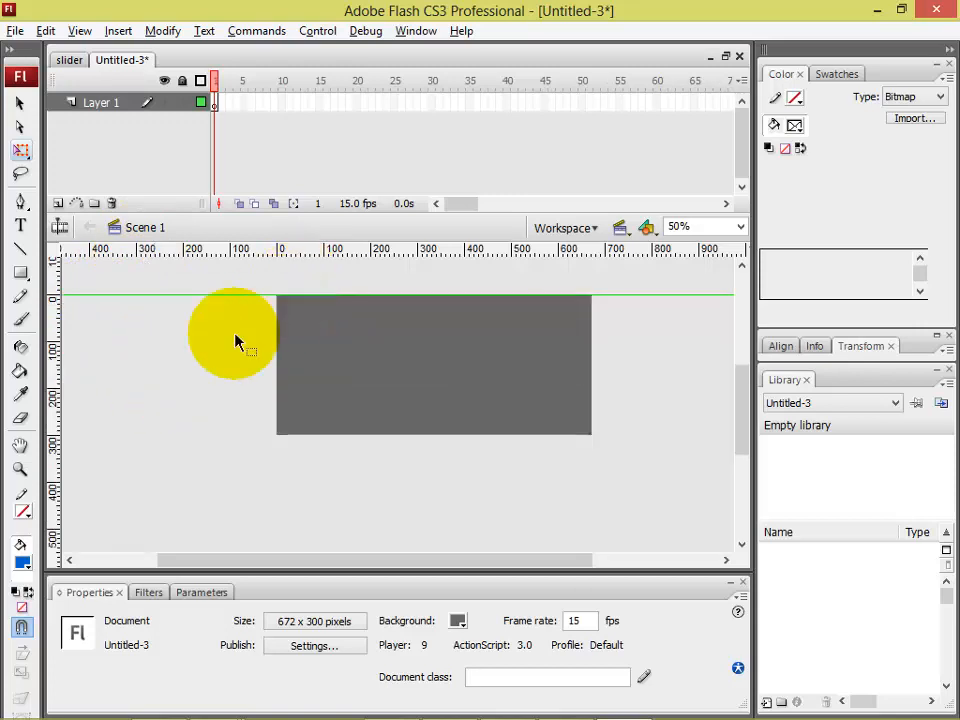
left_click_drag(56, 381, 280, 392)
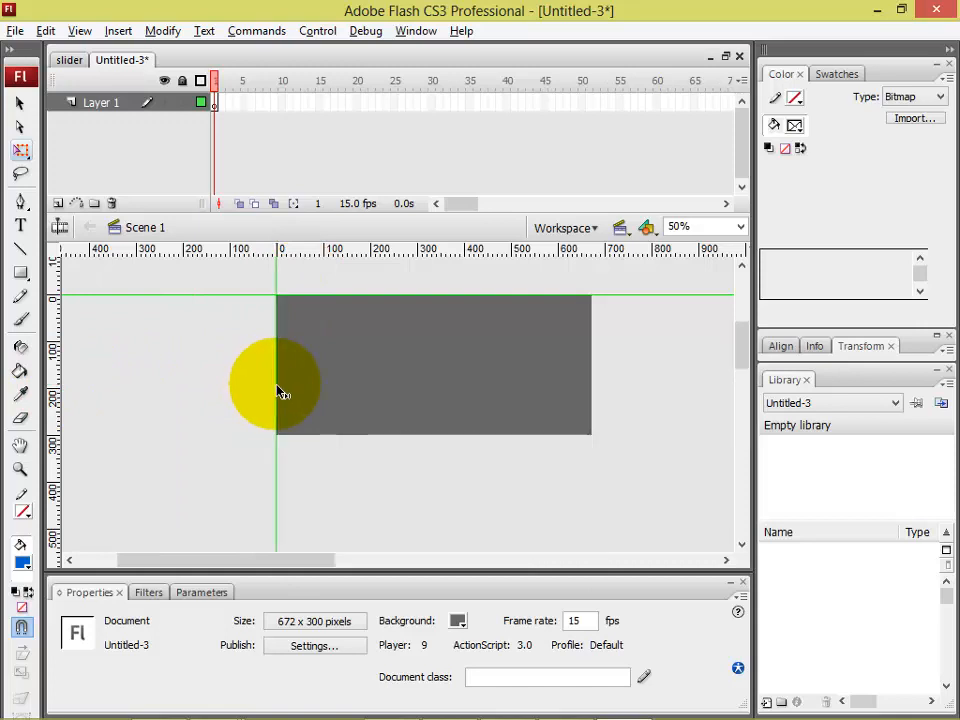
Place a horizontal guide along the stage's bottom edge and a vertical guide aligned exactly to its right edge.
key("ctrl+1")
scroll(278, 392, "up", 6)
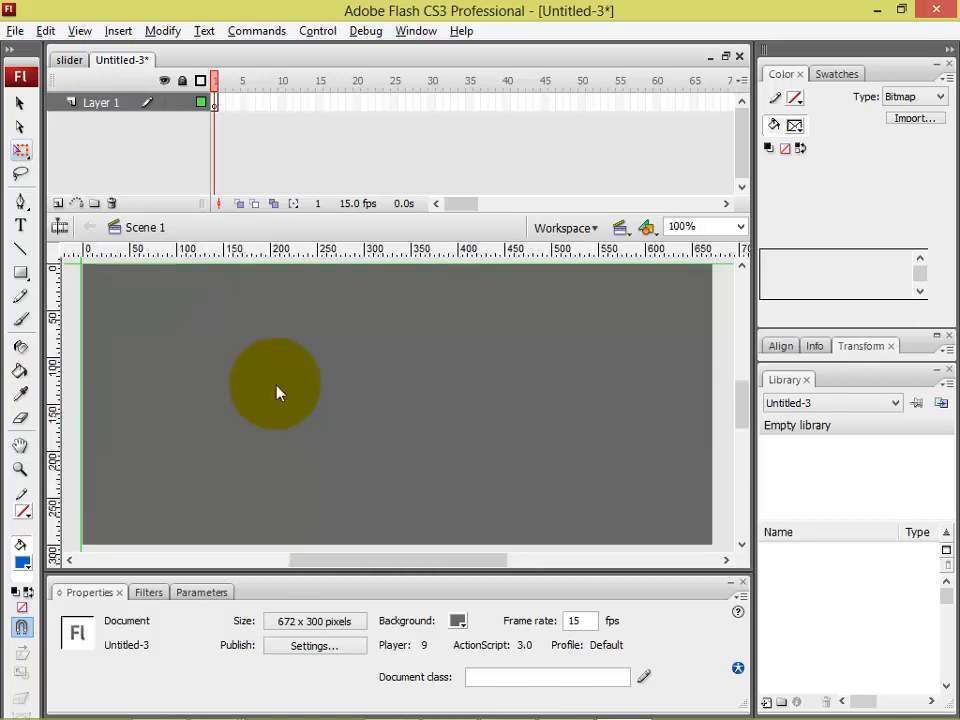
key("ctrl+minus")
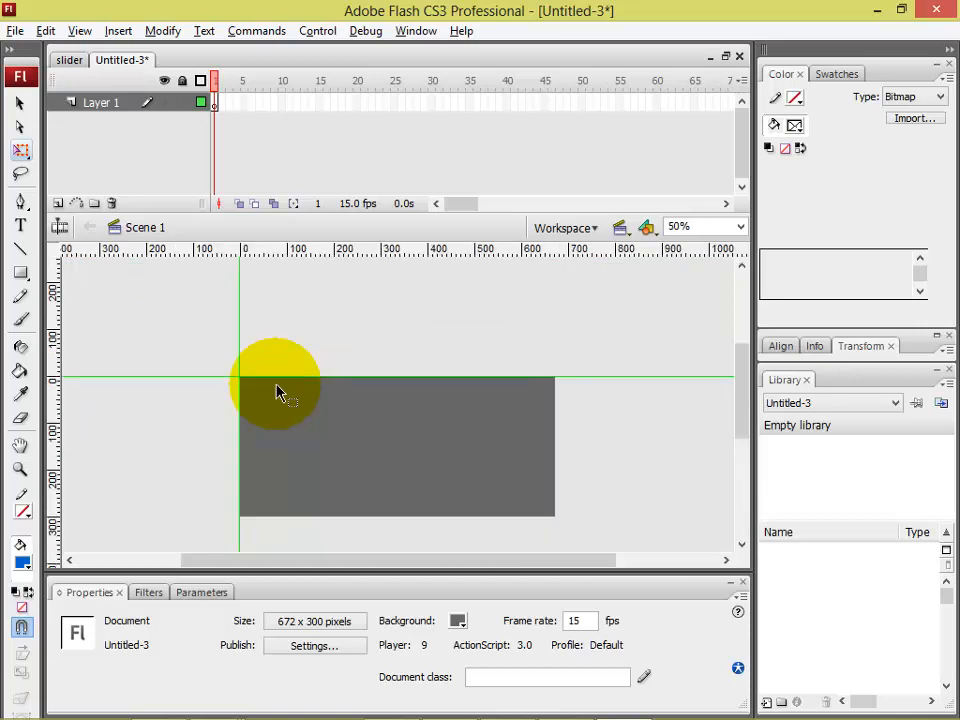
key("ctrl+1")
scroll(277, 392, "down", 3)
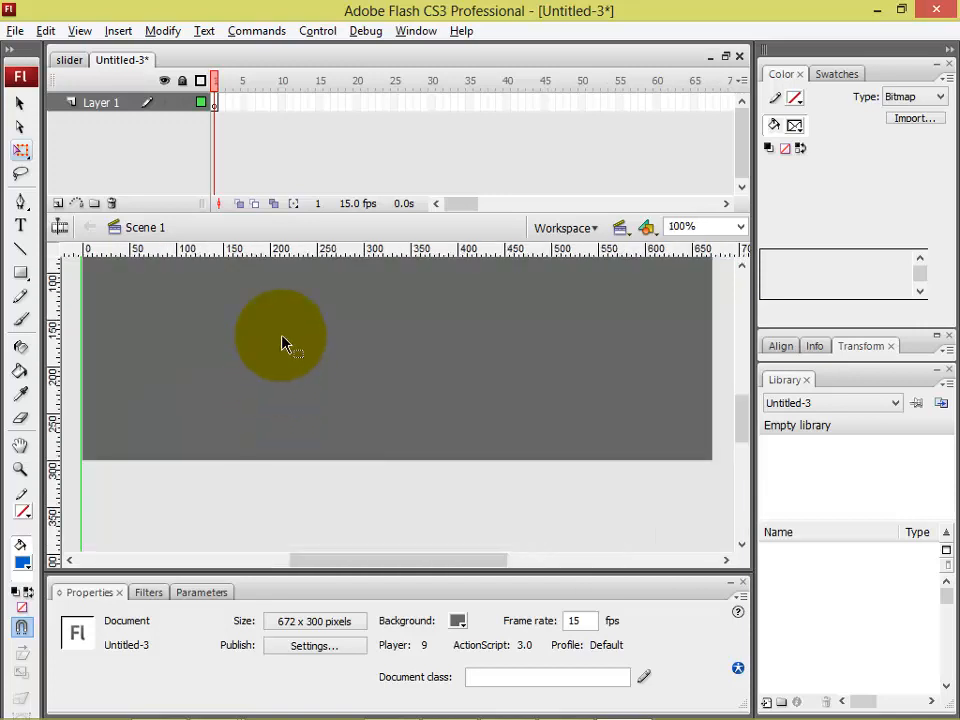
left_click_drag(264, 253, 263, 461)
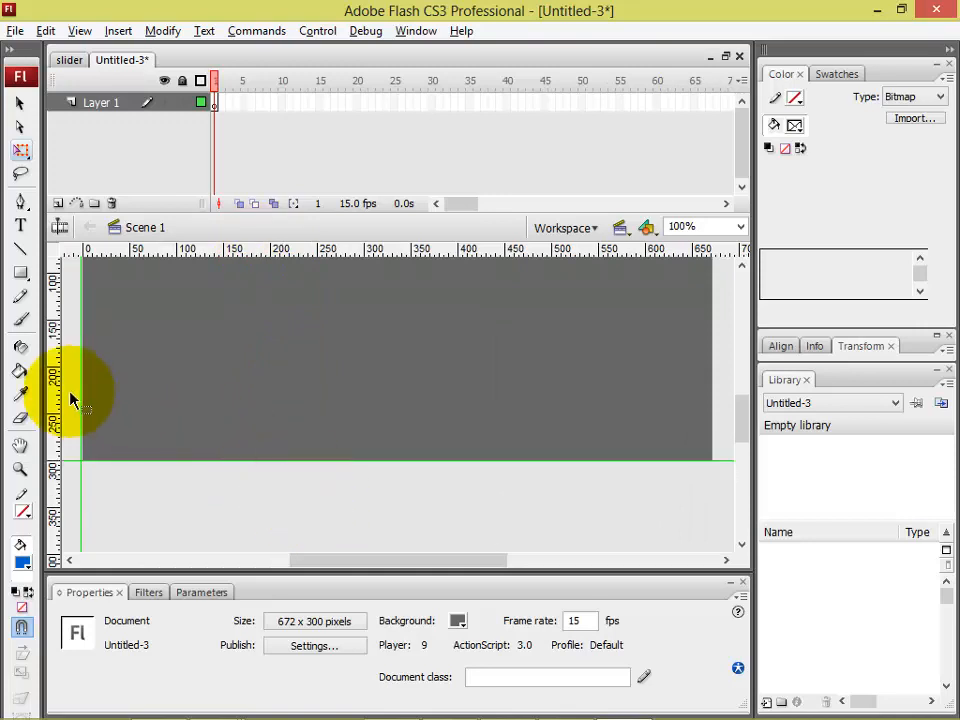
left_click_drag(56, 390, 713, 398)
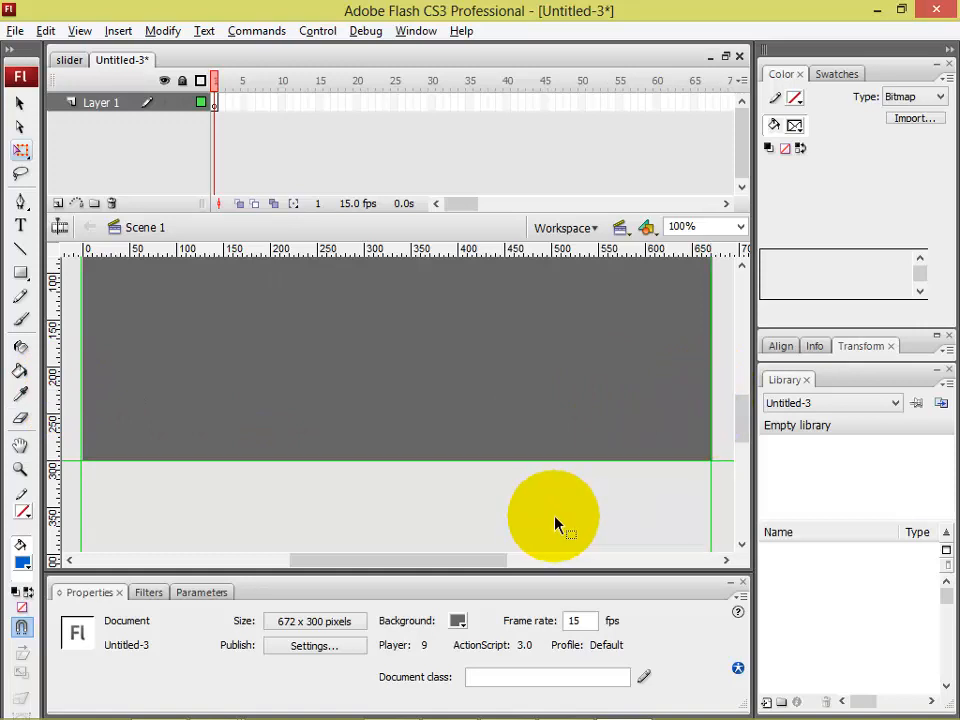
left_click_drag(712, 501, 713, 505)
scroll(600, 515, "up", 3)
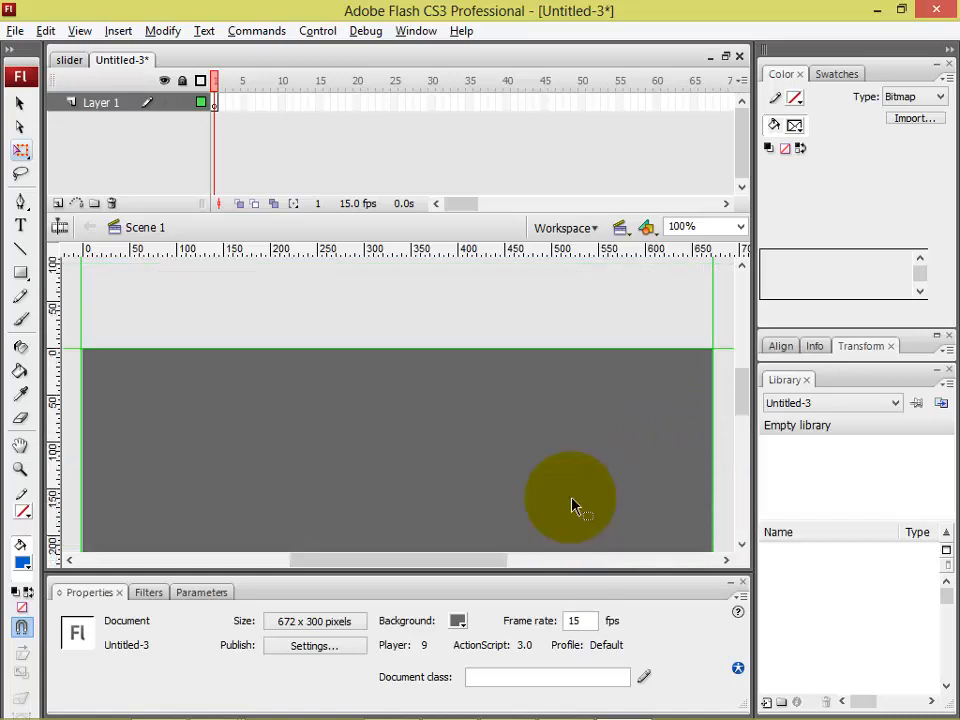
scroll(317, 349, "down", 1)
scroll(283, 316, "up", 1)
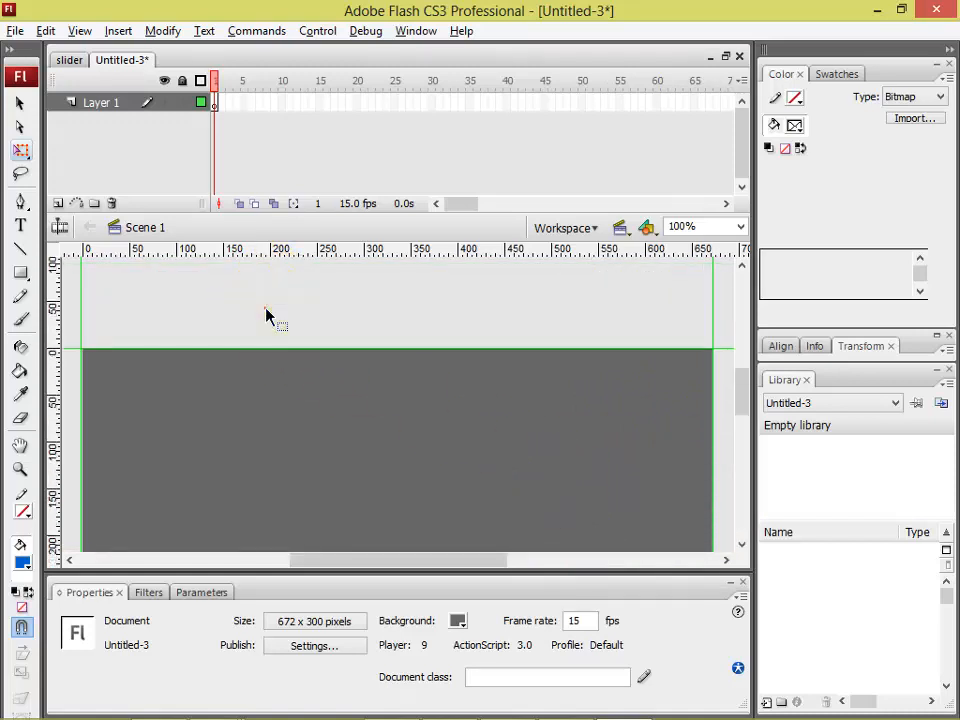
scroll(268, 315, "down", 2)
scroll(317, 343, "up", 2)
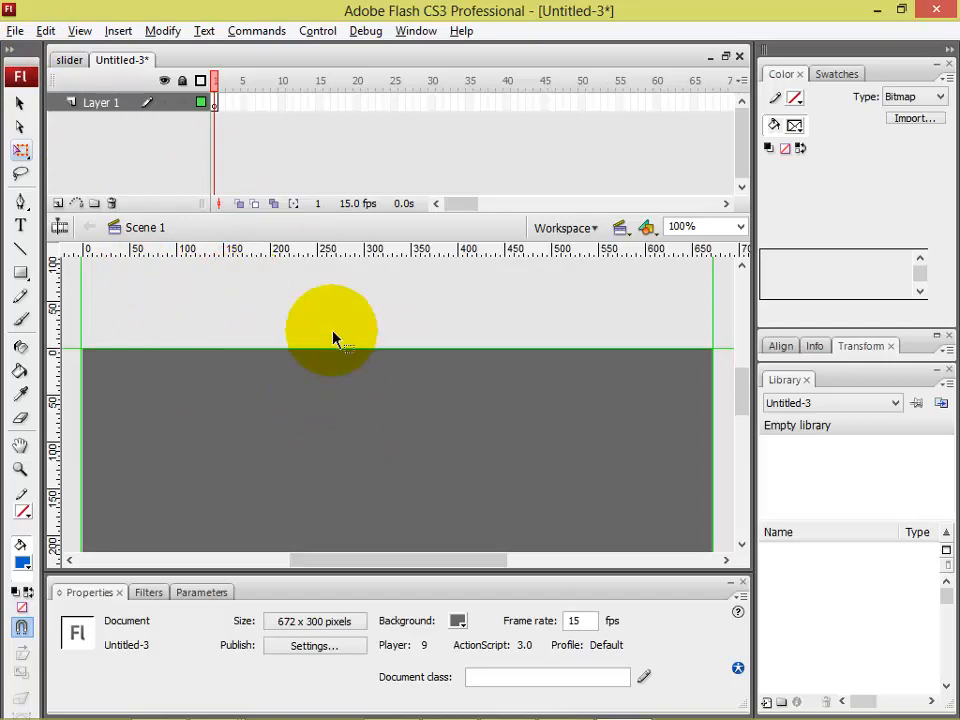
Import the home2 and home4 images from the nirm folder into the document's library.
left_click(15, 31)
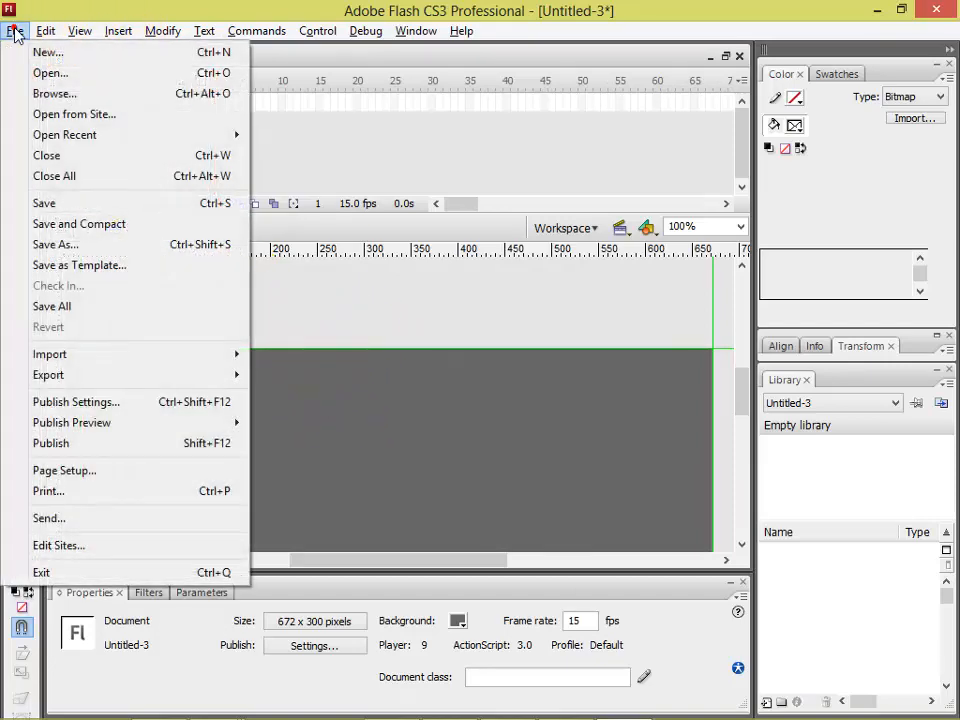
left_click(15, 32)
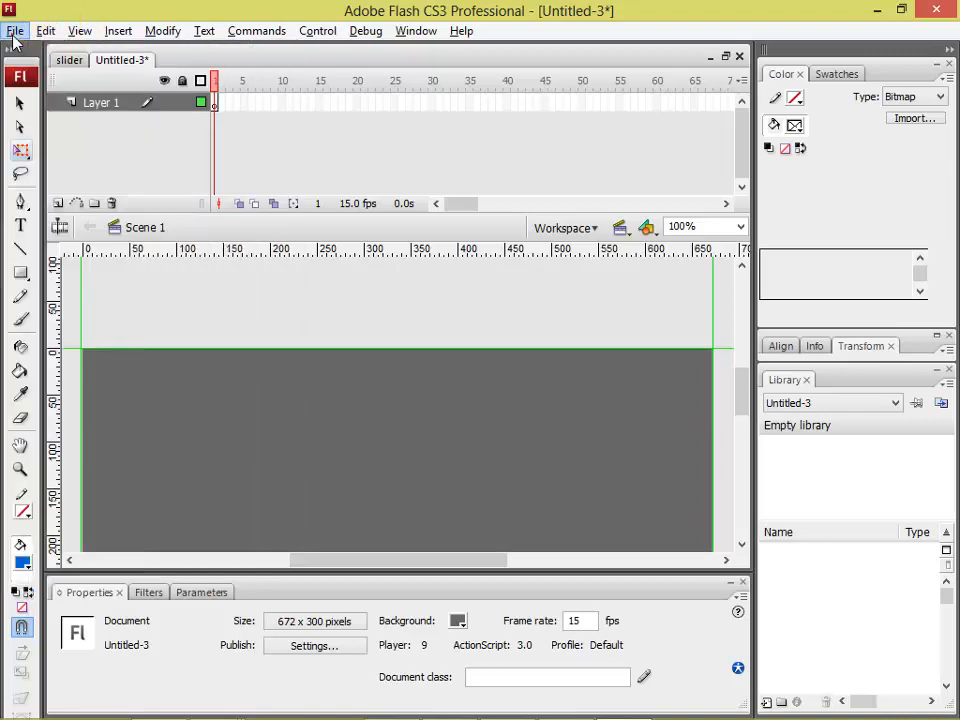
left_click(15, 32)
mouse_move(76, 360)
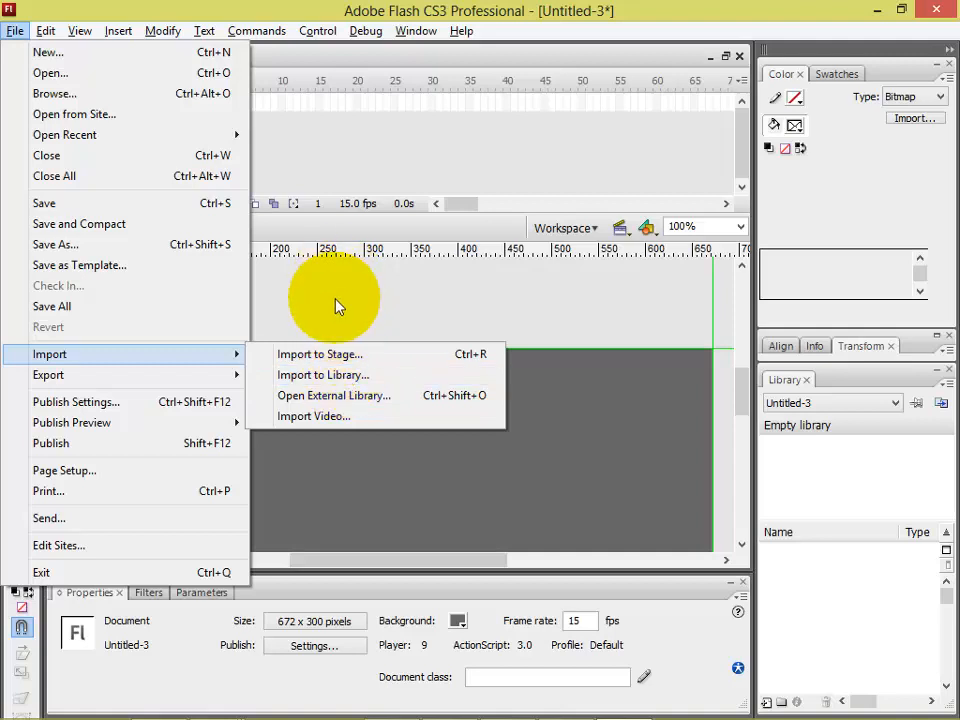
left_click(320, 385)
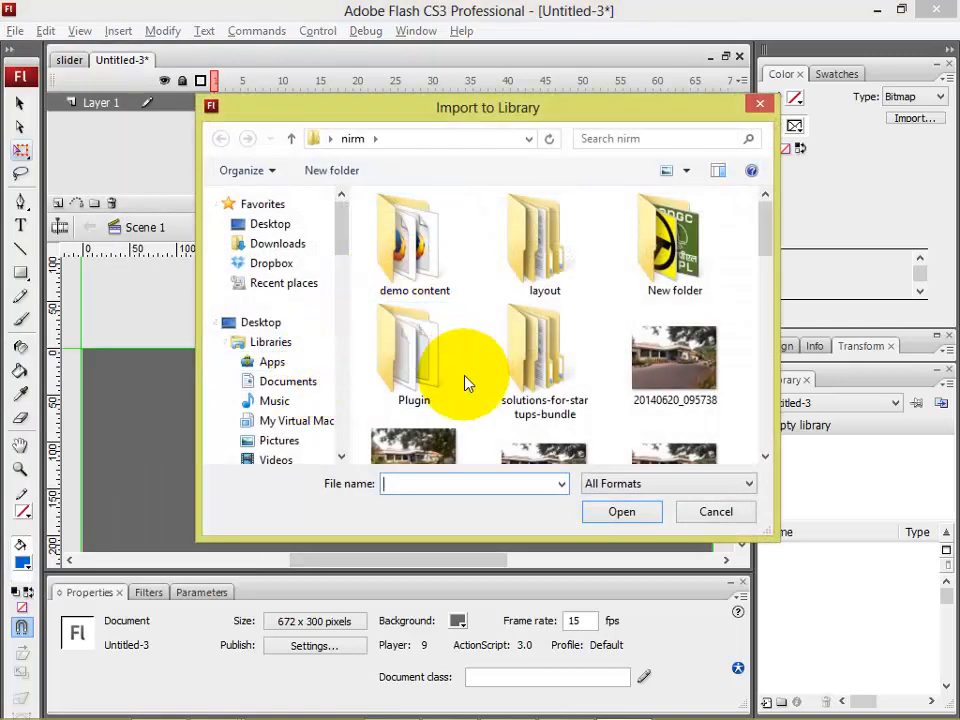
left_click(468, 380)
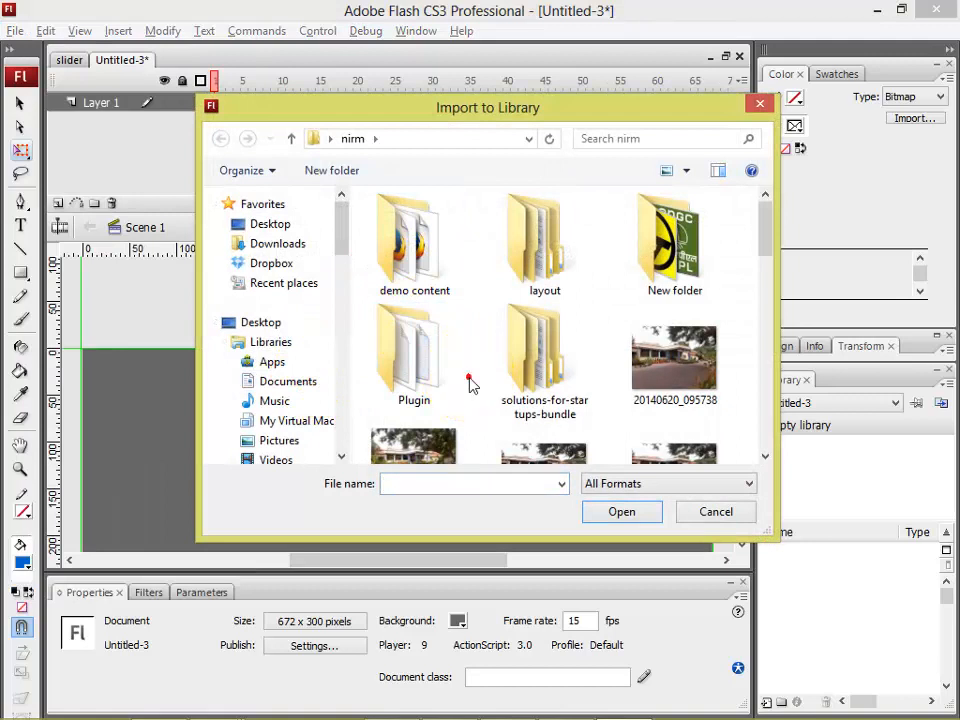
scroll(470, 385, "down", 1)
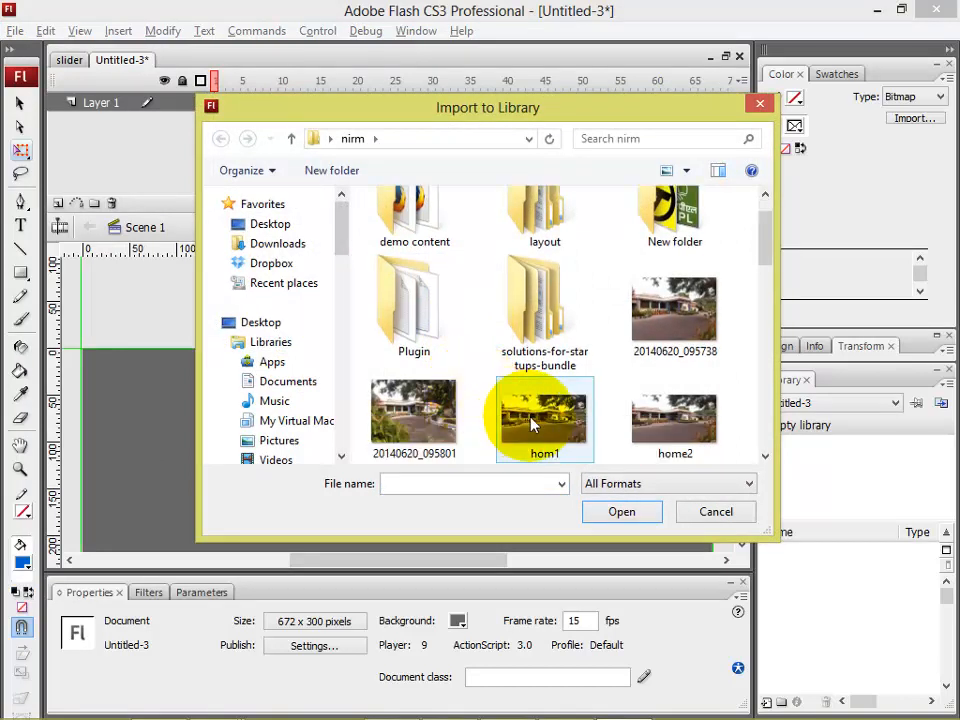
left_click(684, 422)
left_click_drag(761, 264, 761, 275)
left_click(405, 385, "ctrl")
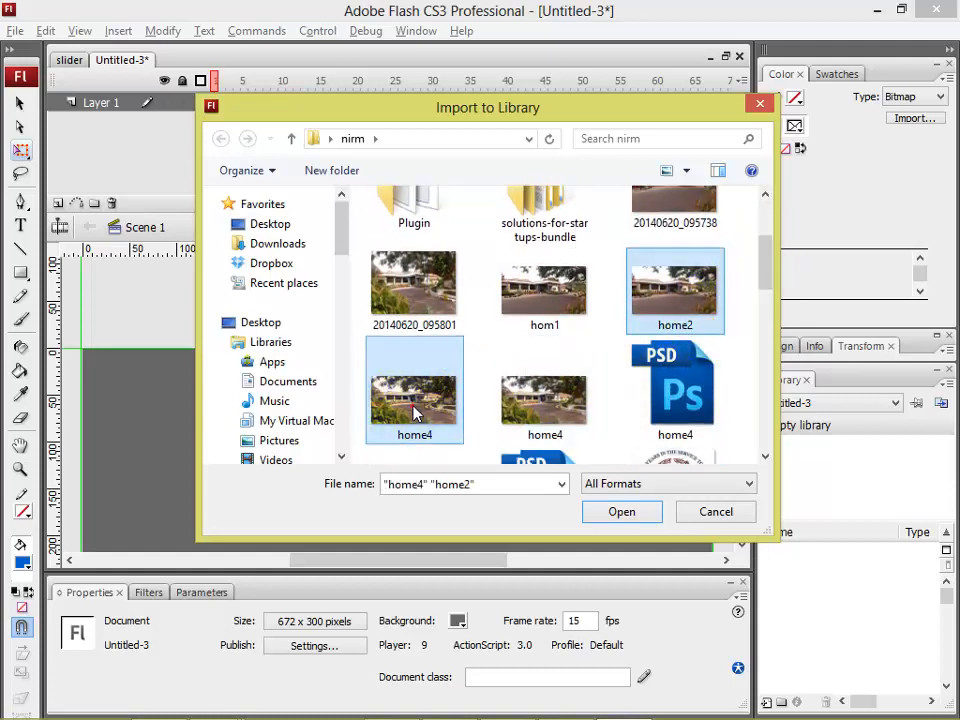
left_click(598, 510)
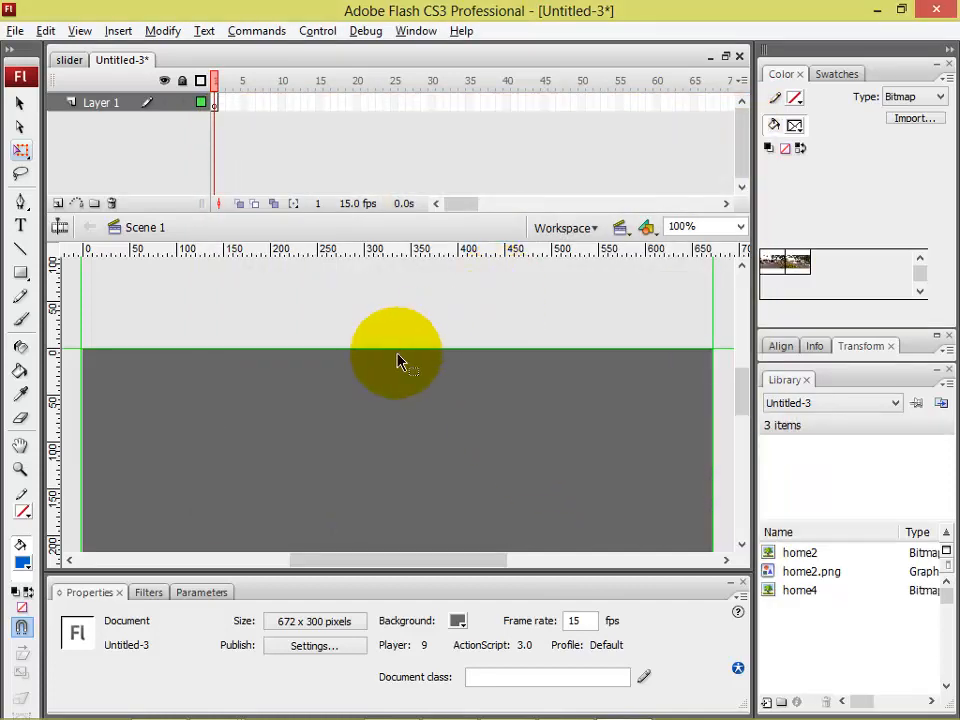
Preview the imported home2 and home4 bitmaps in the library.
left_click(806, 560)
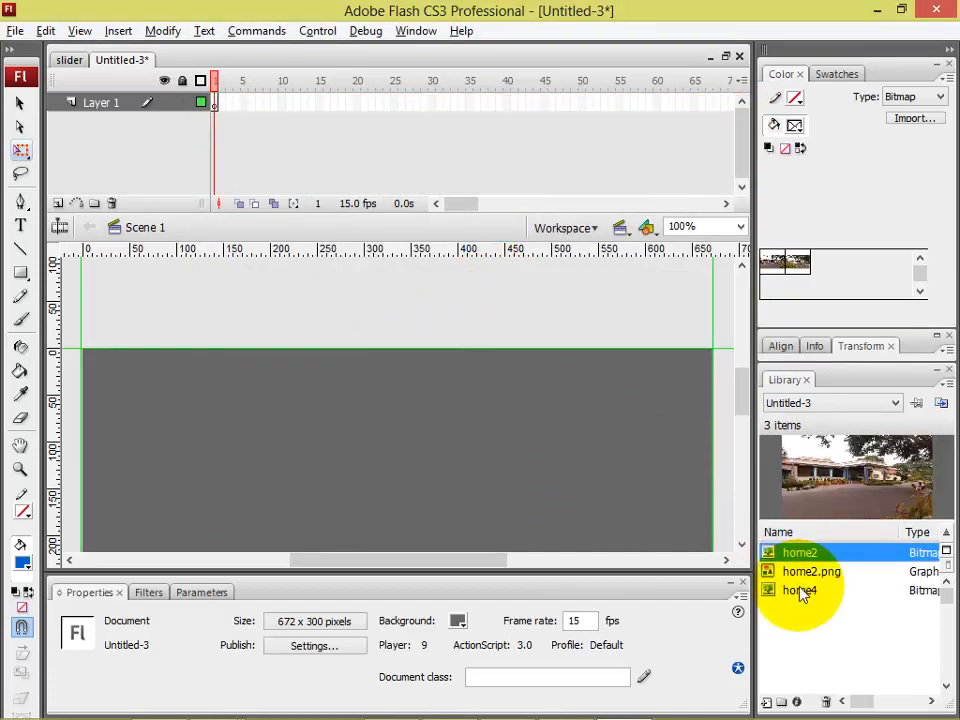
left_click(800, 591)
left_click(800, 556)
left_click(803, 589)
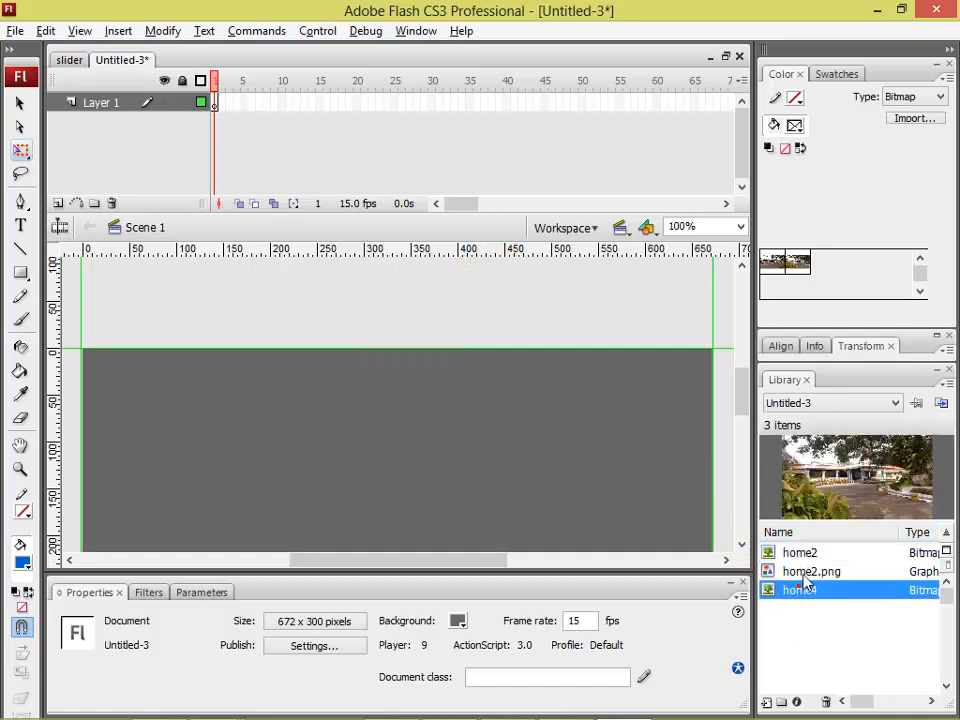
left_click(806, 556)
left_click(812, 592)
left_click(805, 560)
left_click(806, 592)
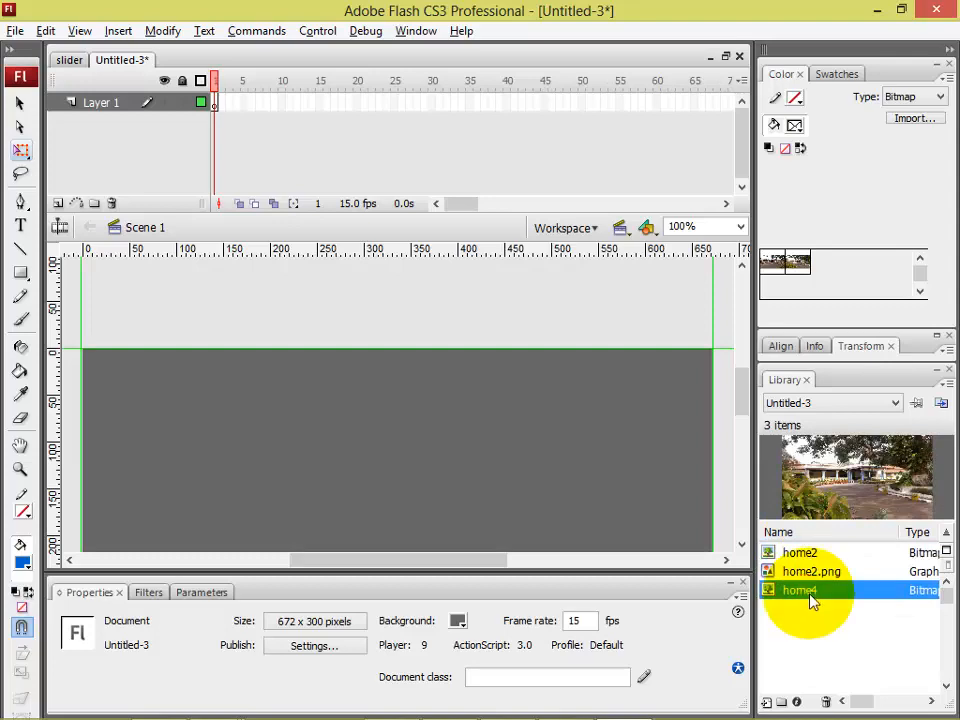
Place the home4 bitmap on the stage and scale it down with Free Transform to about 732 x 364 px.
left_click_drag(788, 581, 360, 410)
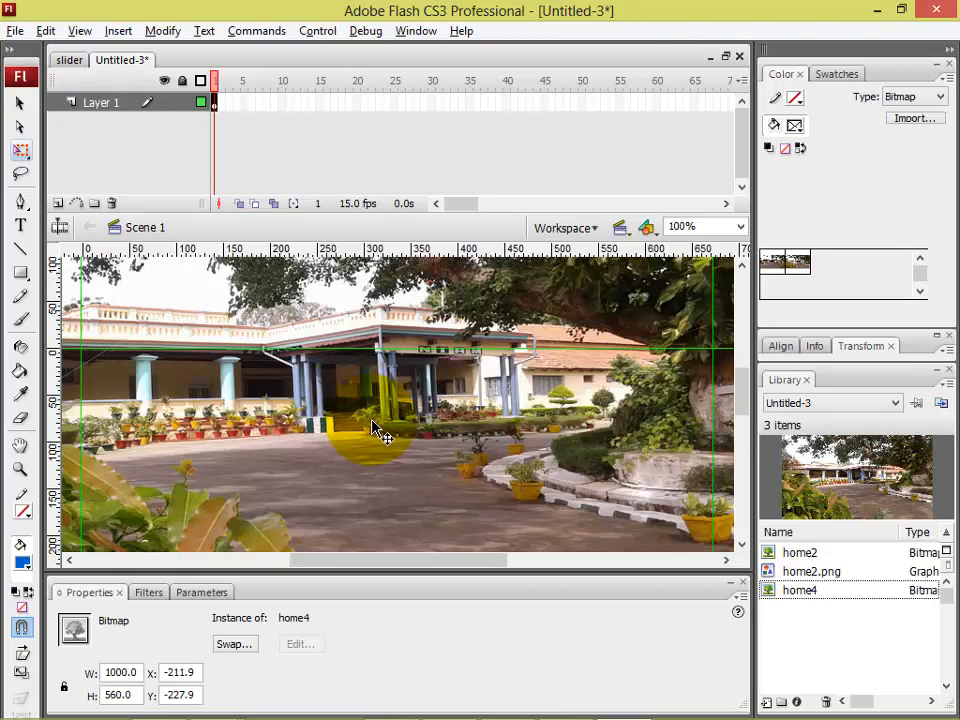
key("ctrl+minus")
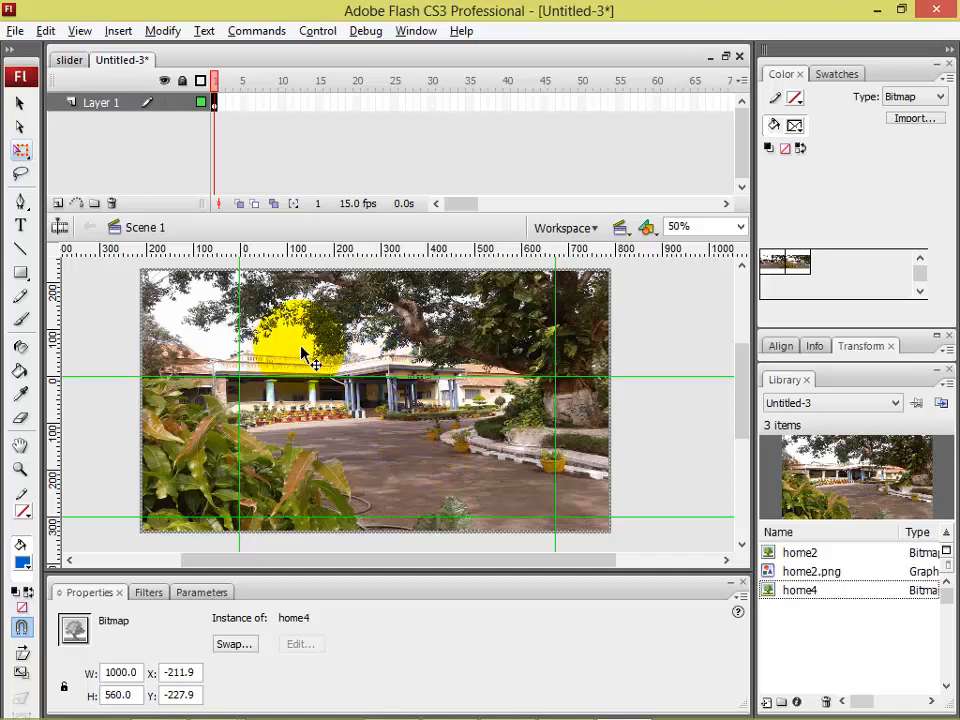
left_click(22, 153)
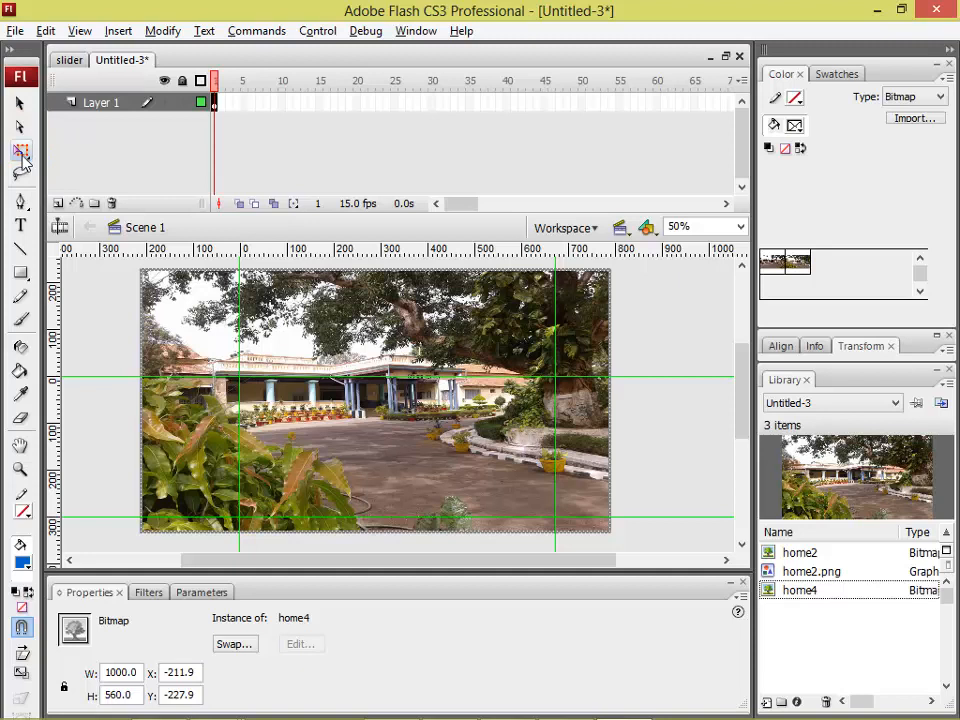
left_click(22, 155)
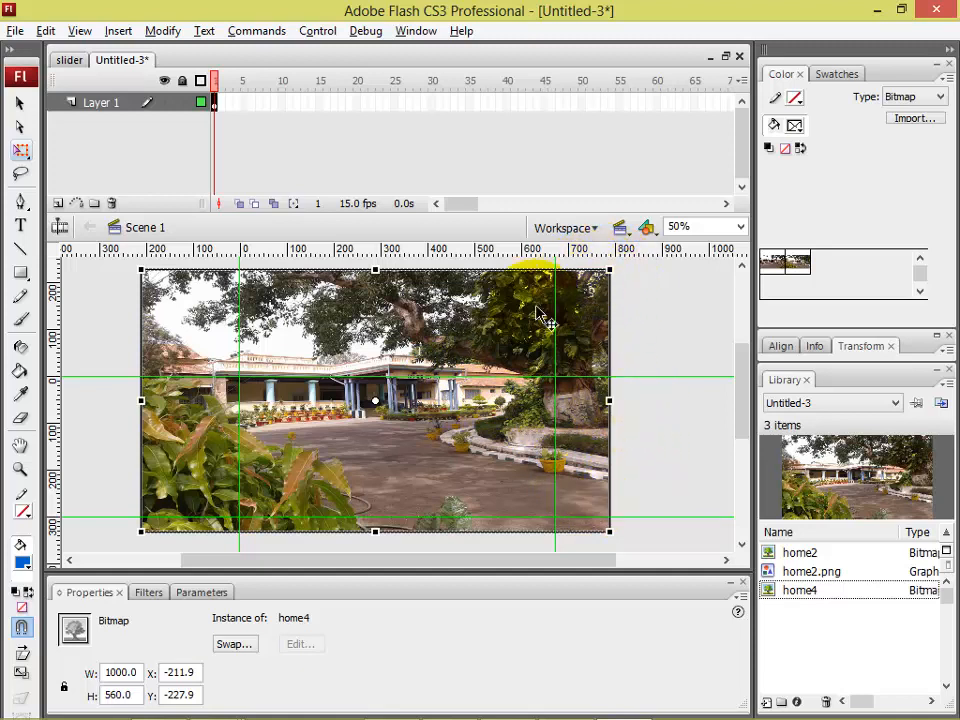
left_click_drag(621, 279, 548, 317)
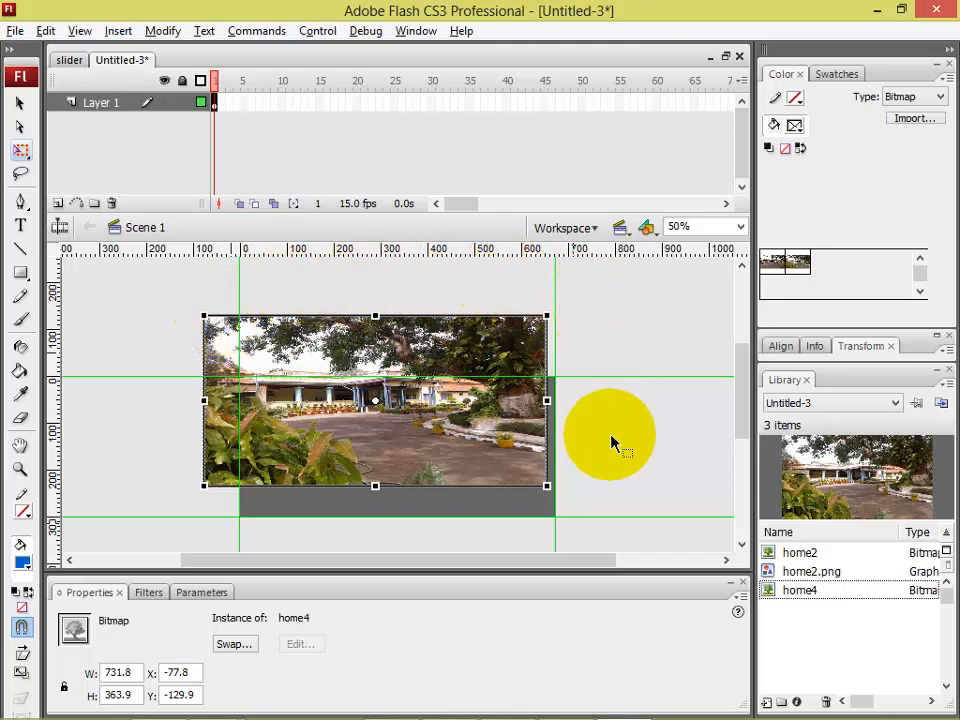
Move the home4 image so its upper-left corner meets the stage's top and left guides.
scroll(480, 372, "down", 3)
scroll(477, 370, "up", 2)
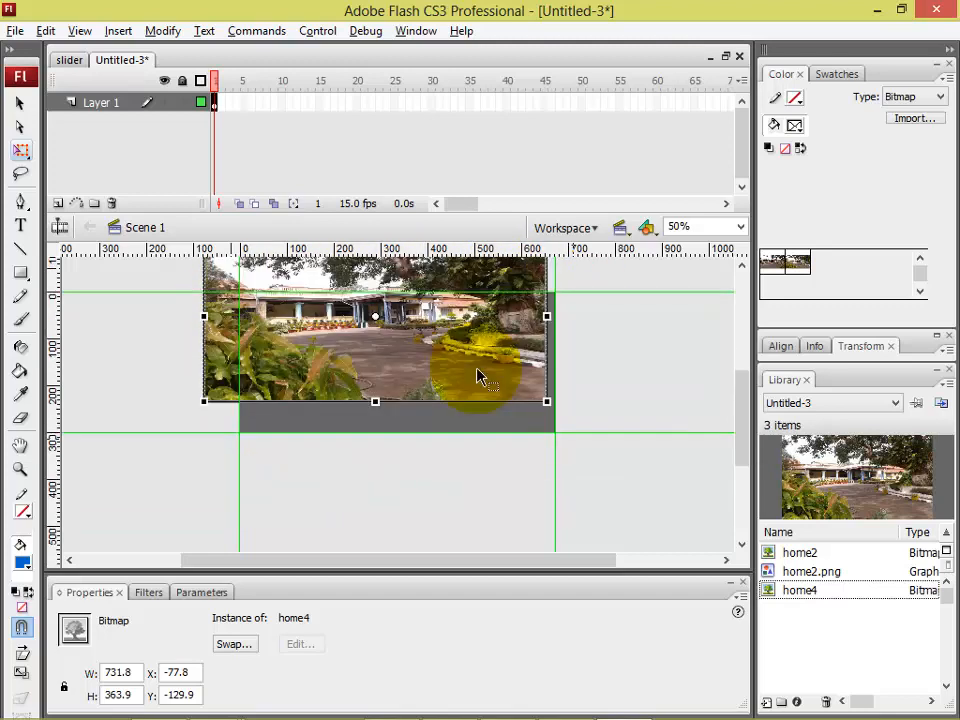
left_click_drag(377, 349, 420, 458)
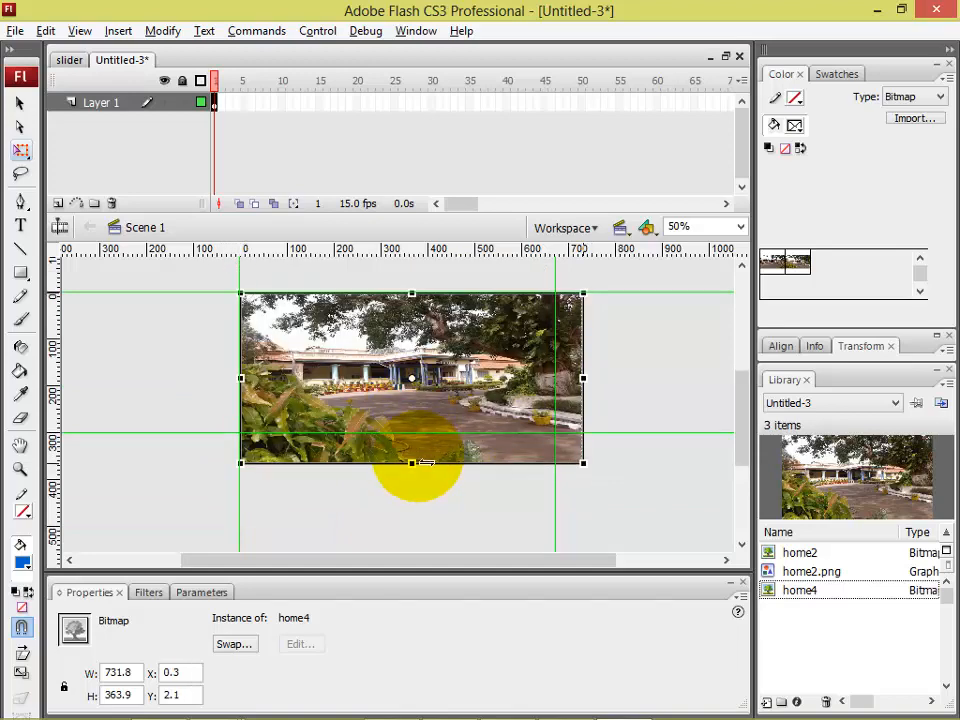
Reduce the home4 image to about 612 x 292 px and realign it with the stage's top and left guides.
left_click_drag(583, 378, 573, 393)
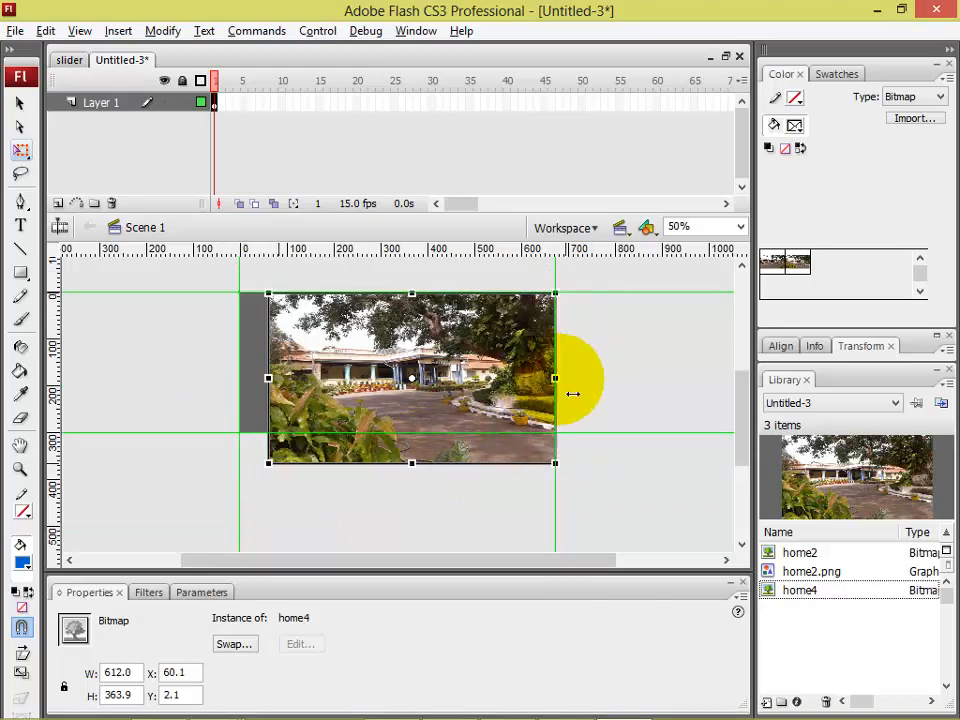
left_click_drag(366, 342, 343, 354)
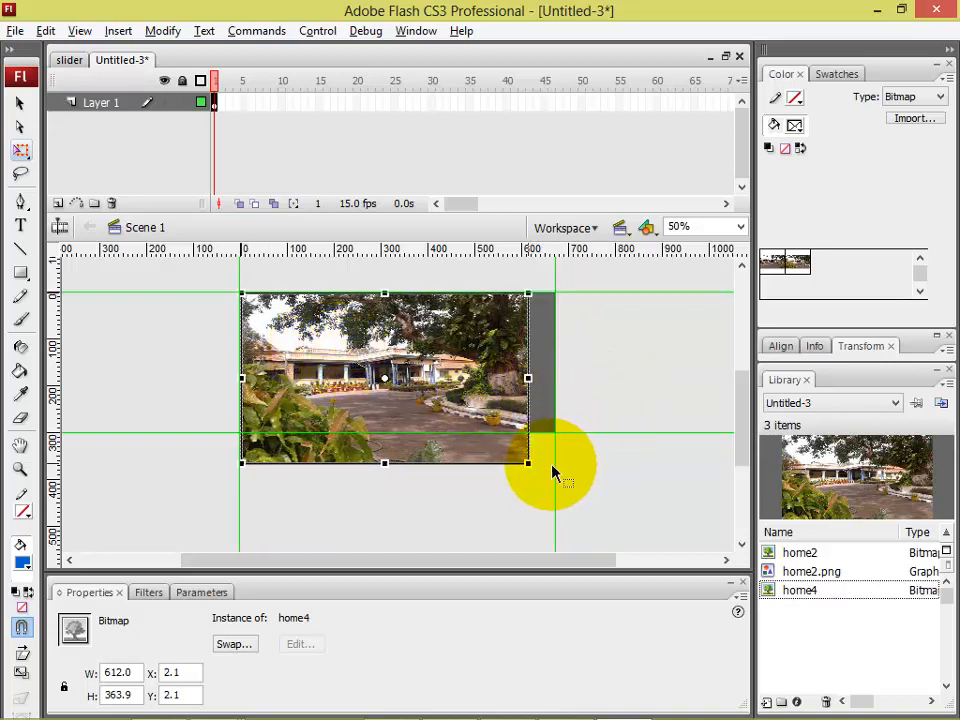
left_click_drag(386, 463, 388, 446)
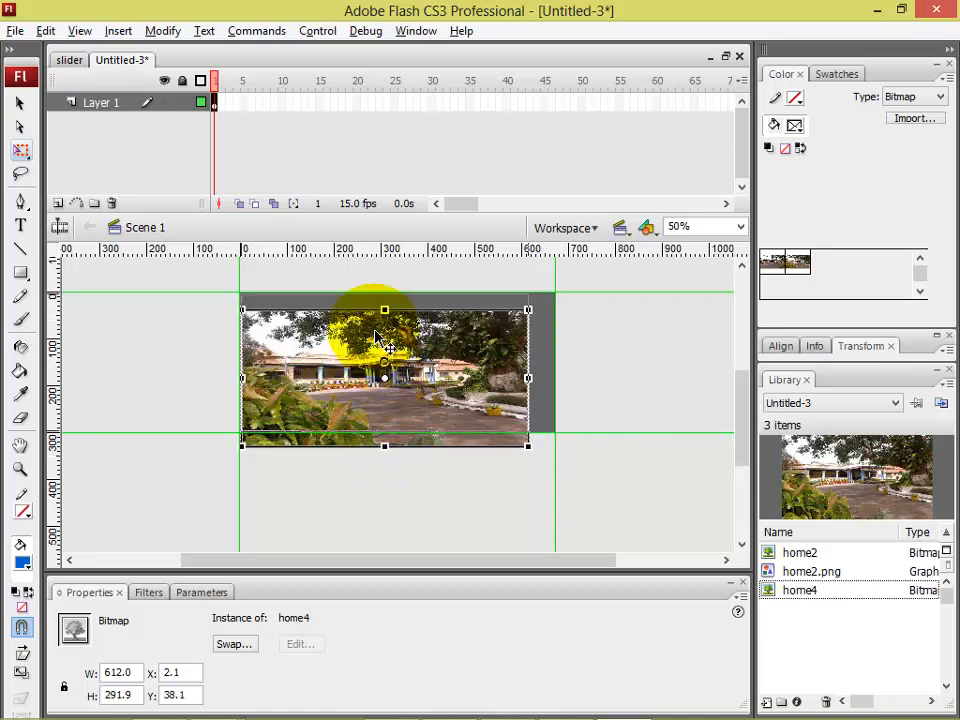
left_click_drag(378, 338, 380, 321)
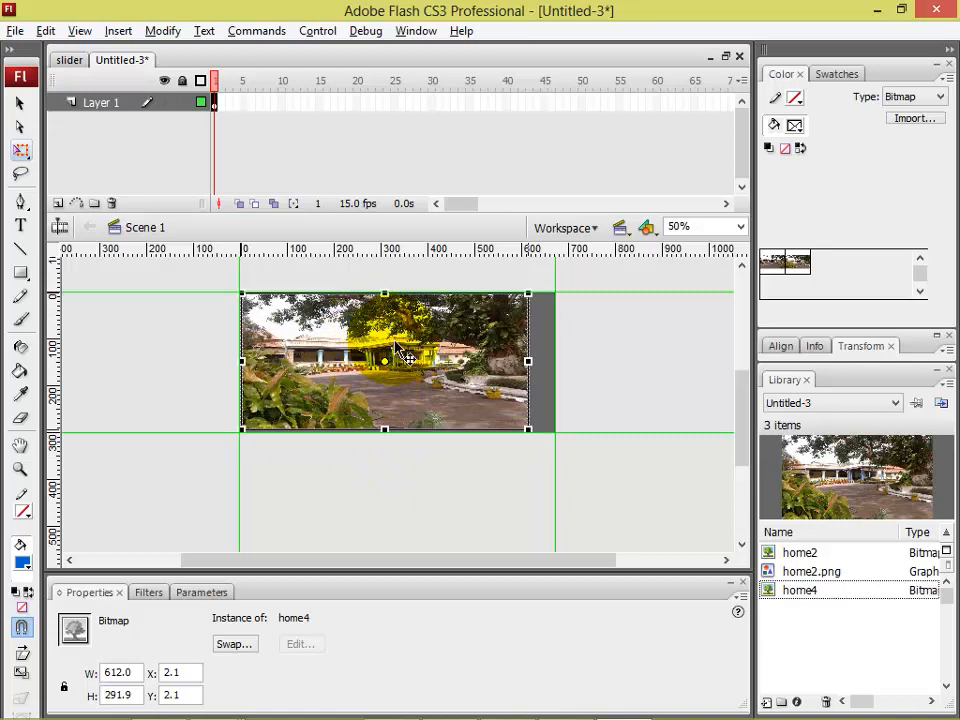
Try squashing the home4 image's height to about 212 px and undo that resize.
left_click(643, 394)
left_click(455, 405)
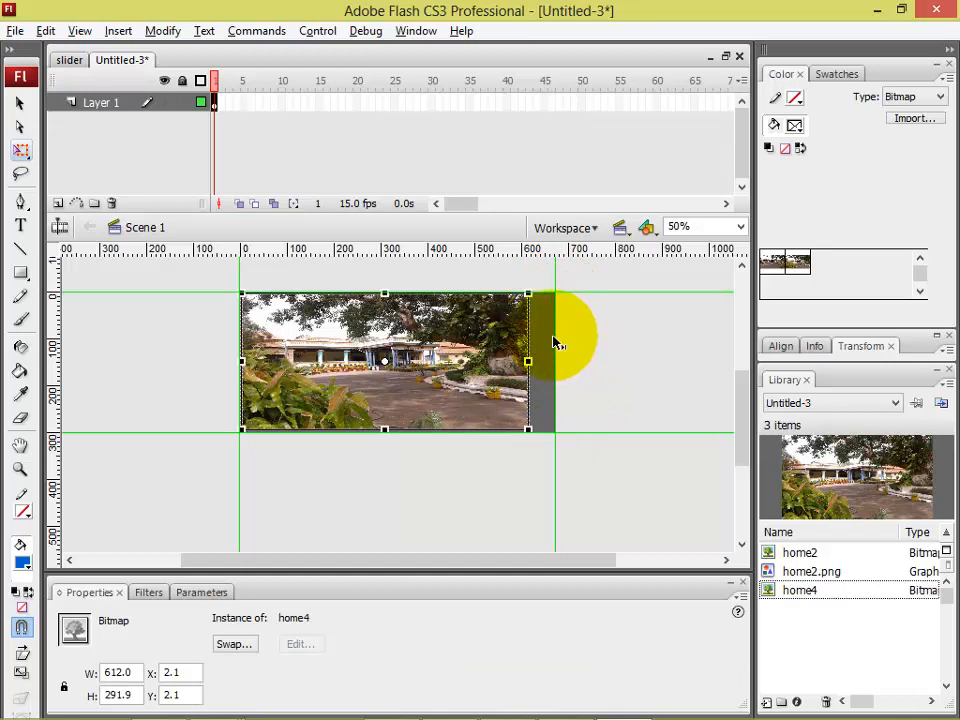
left_click_drag(386, 430, 387, 411)
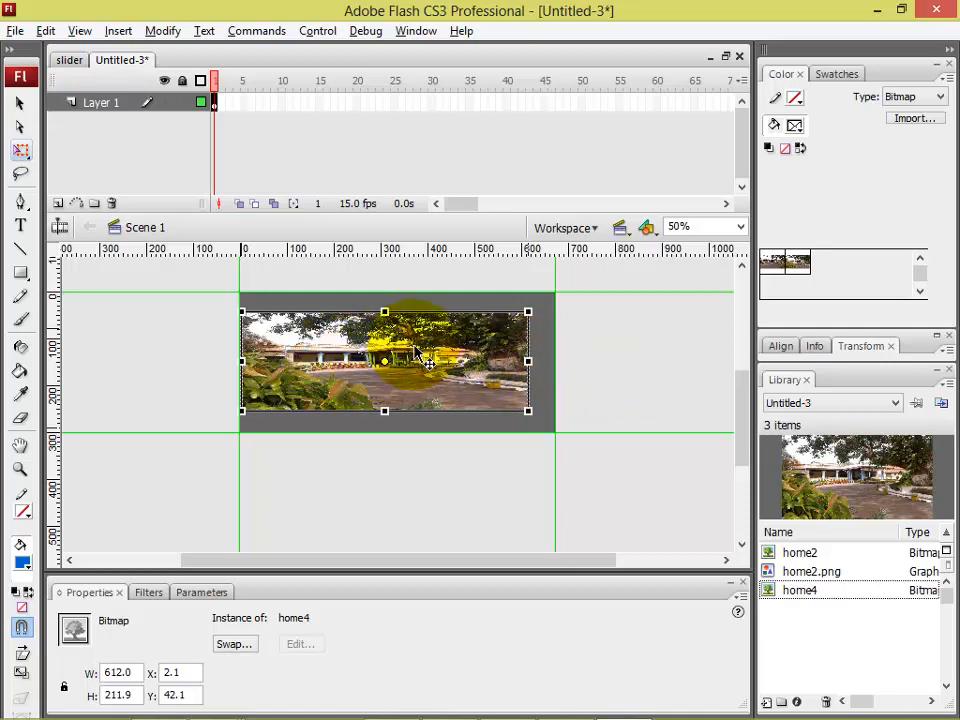
key("ctrl+z")
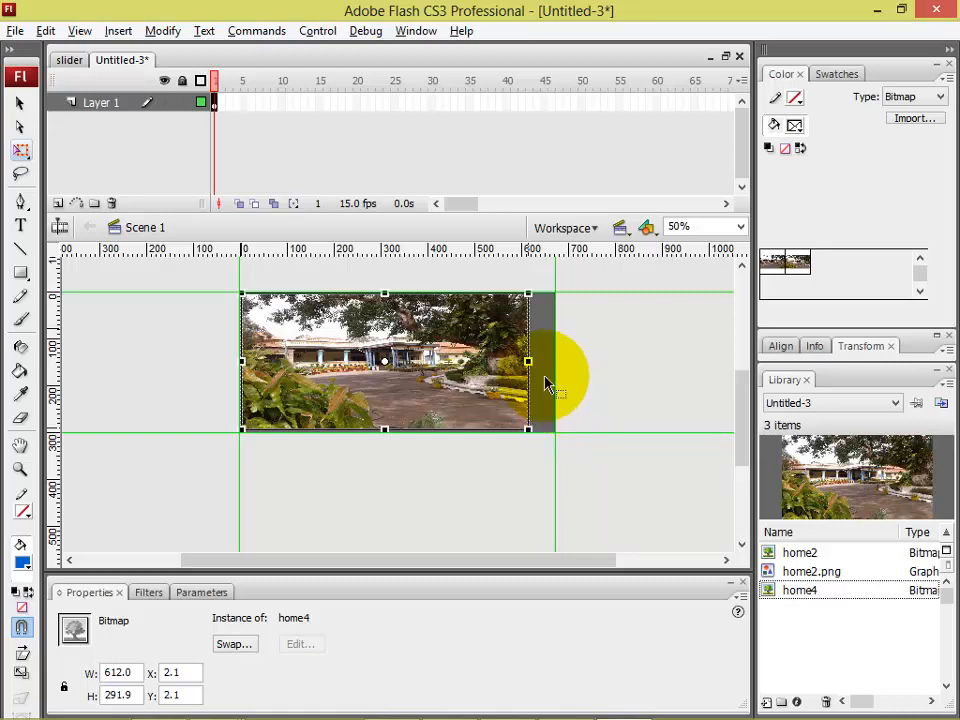
Stretch only the right edge of the home4 image to the stage's right guide, making it about 670 px wide.
left_click_drag(563, 373, 570, 375)
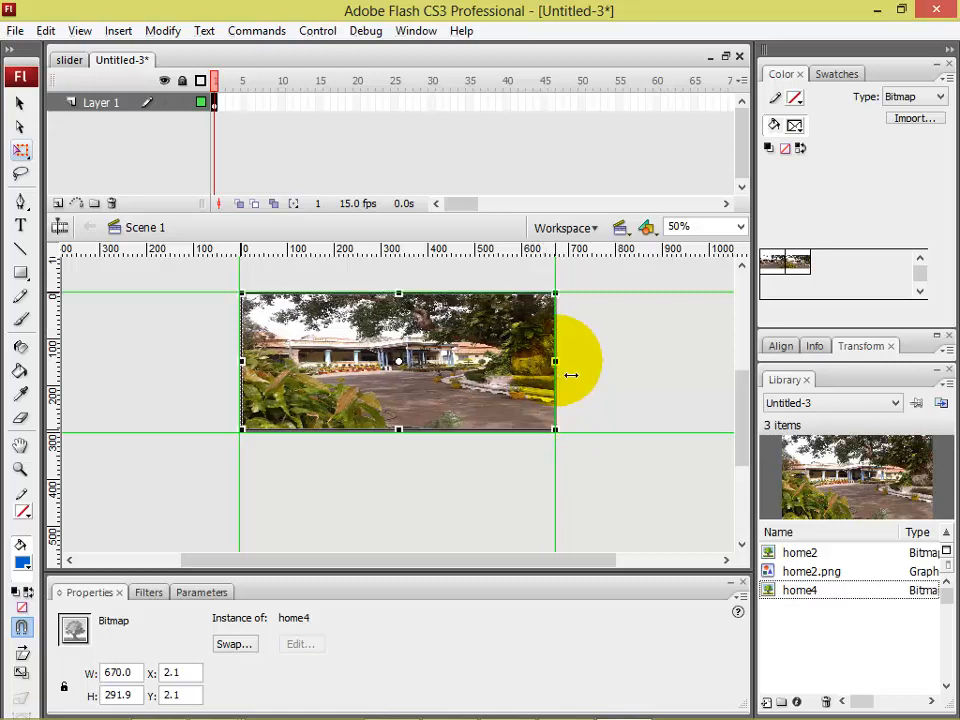
left_click(617, 379)
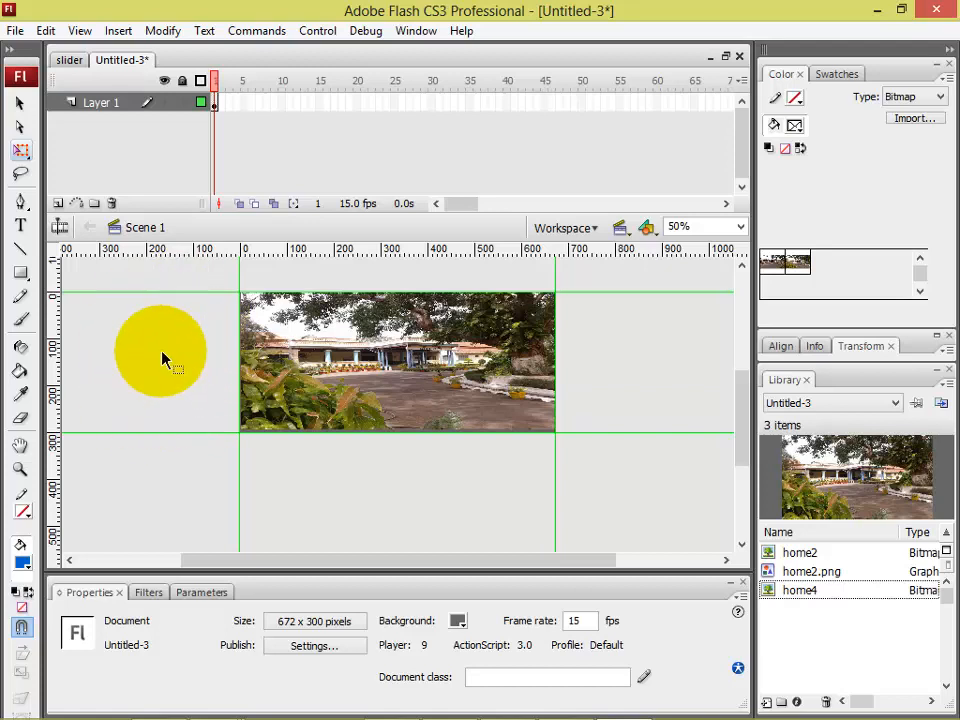
left_click(341, 364)
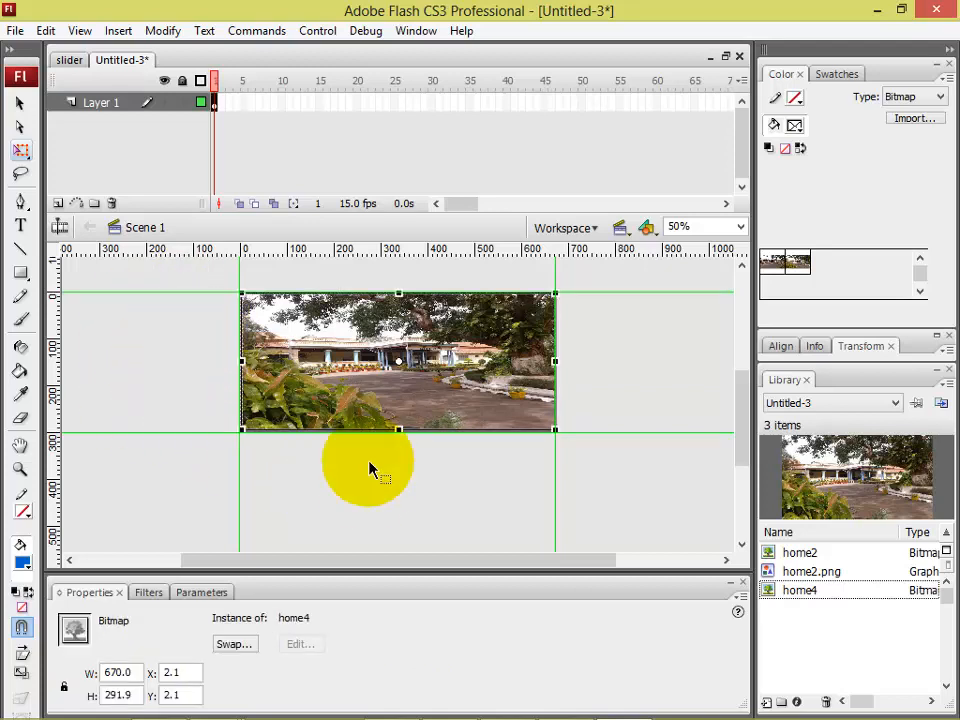
left_click(364, 488)
left_click(311, 367)
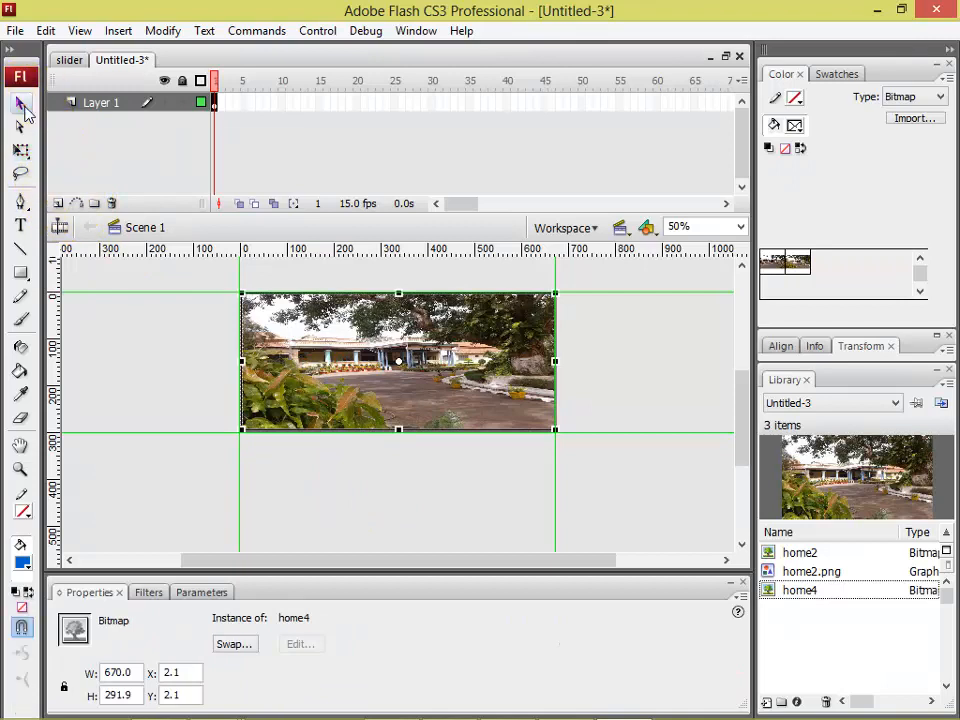
Insert a keyframe at frame 50 of Layer 1 to extend the home4 image's display.
left_click(20, 104)
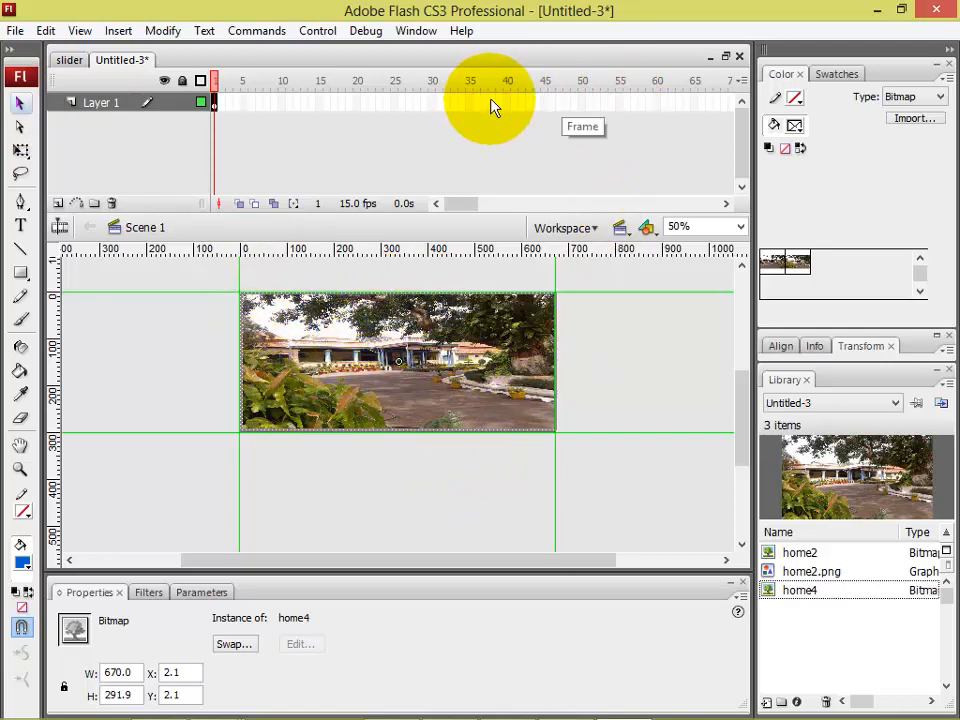
left_click(582, 102)
left_click(581, 102)
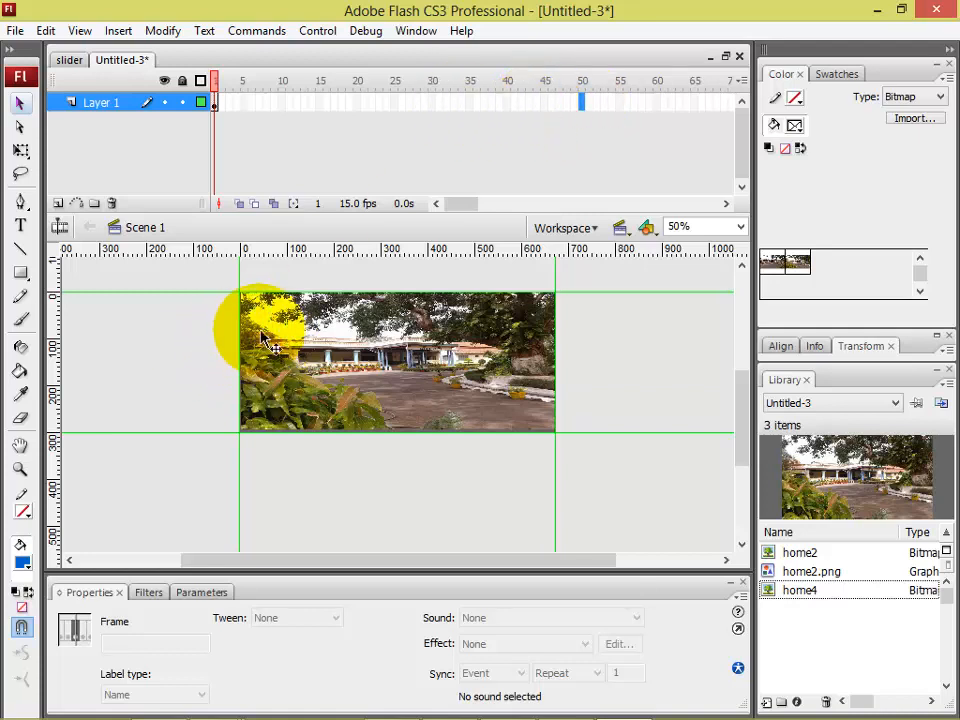
right_click(582, 103)
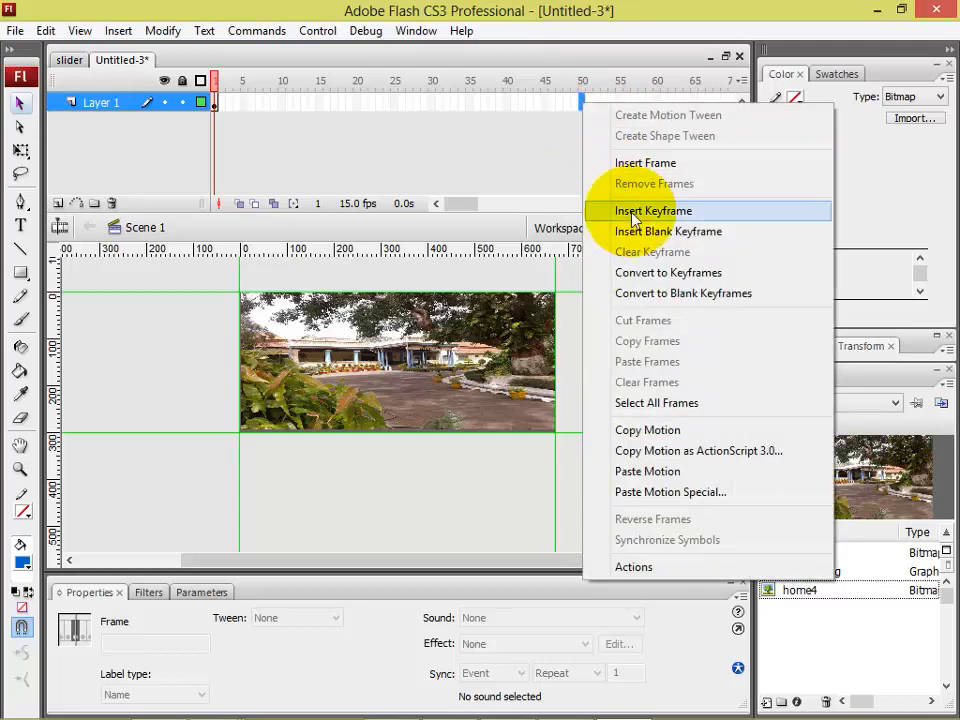
left_click(545, 183)
left_click(581, 104)
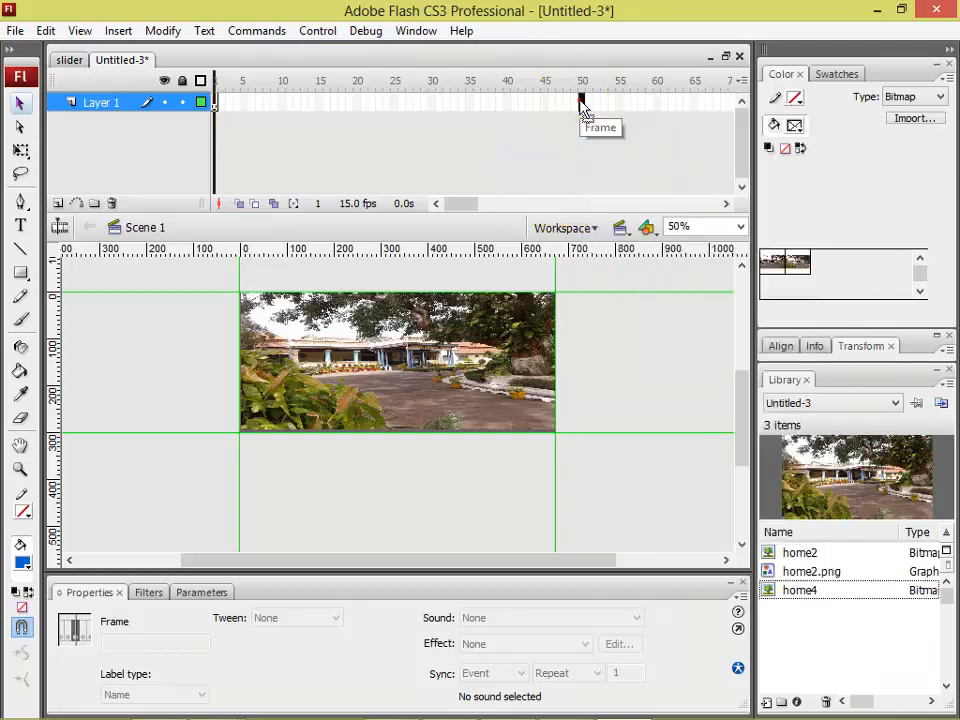
left_click(581, 103)
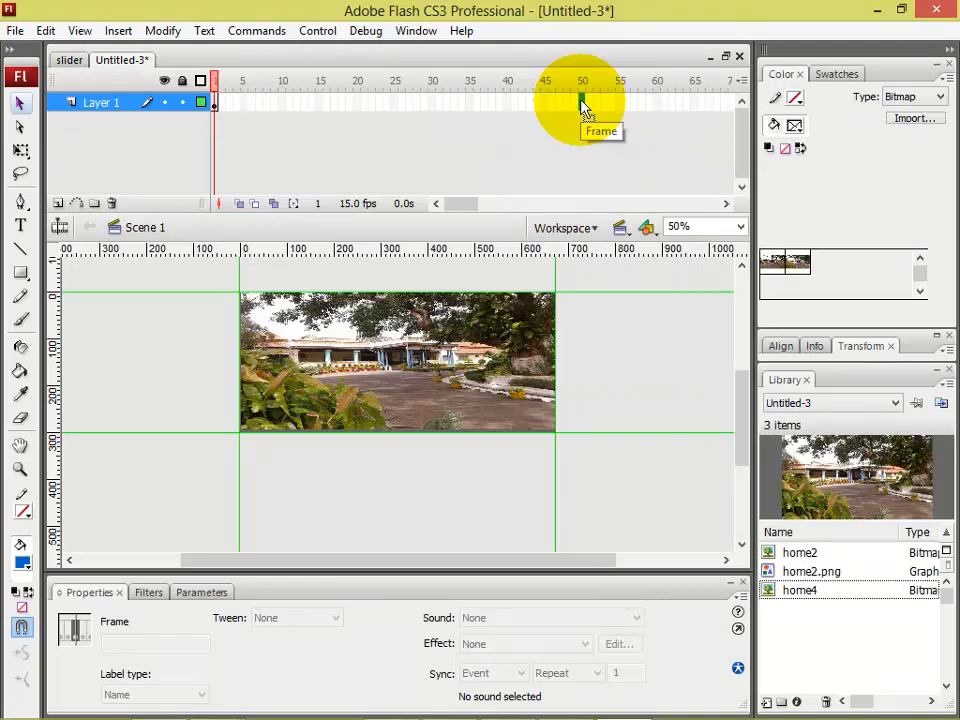
key("F5")
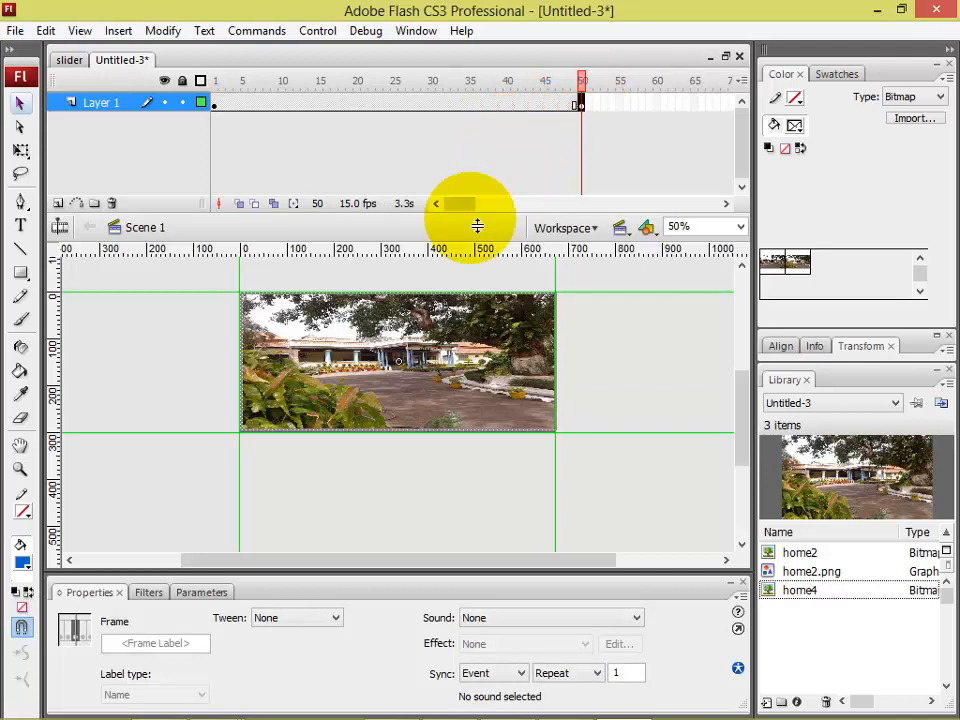
Convert the home4 image at frame 1 into a movie clip symbol with the default name and inspect its contents.
left_click(214, 104)
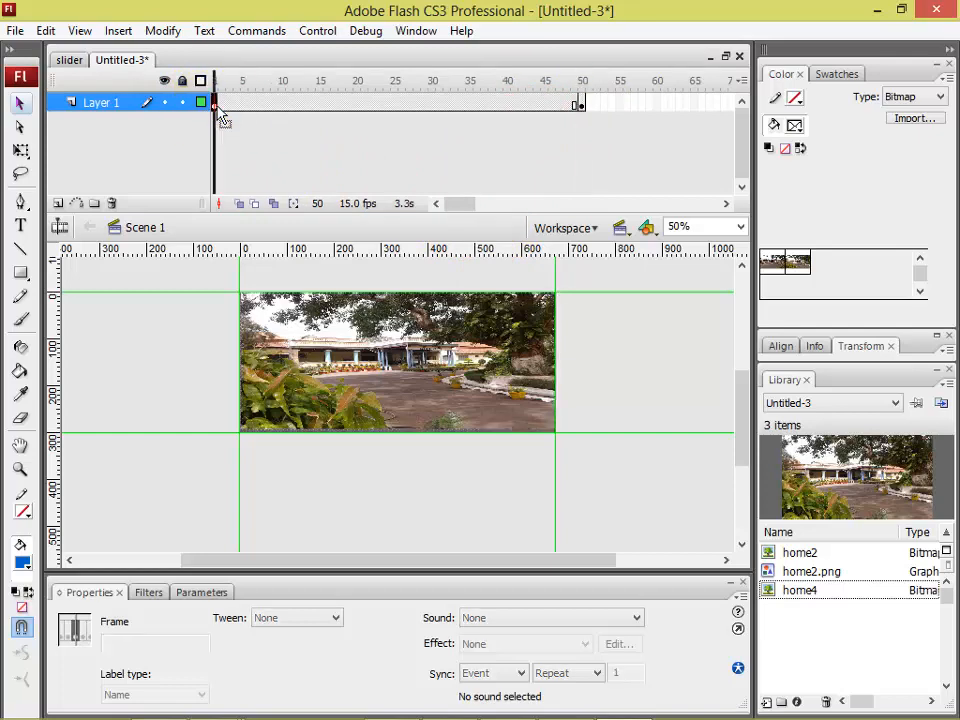
left_click(347, 370)
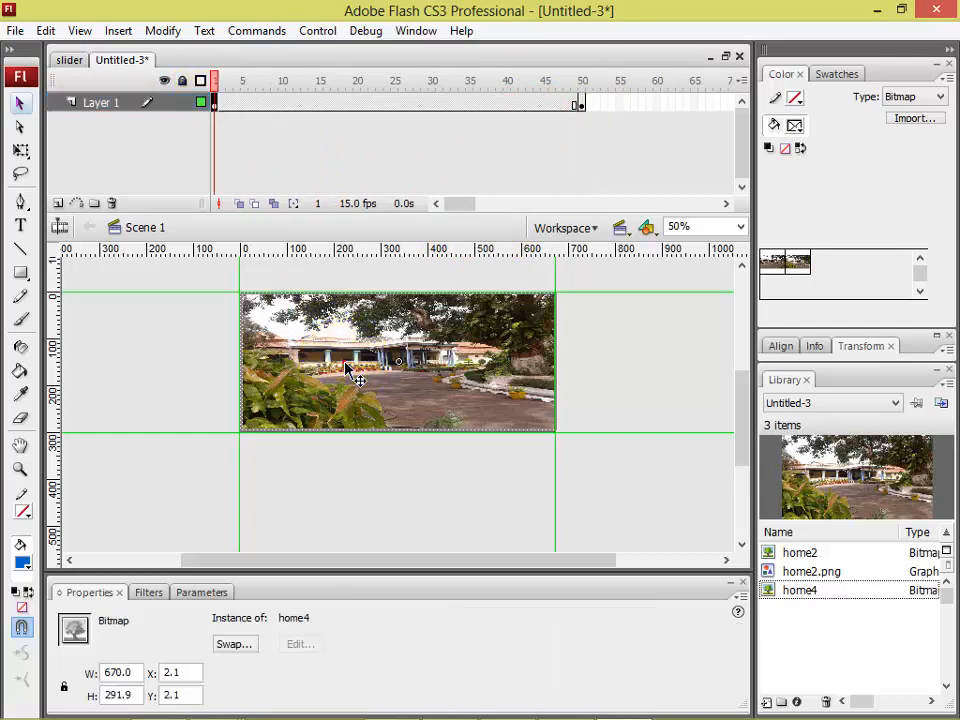
right_click(347, 370)
left_click(326, 360)
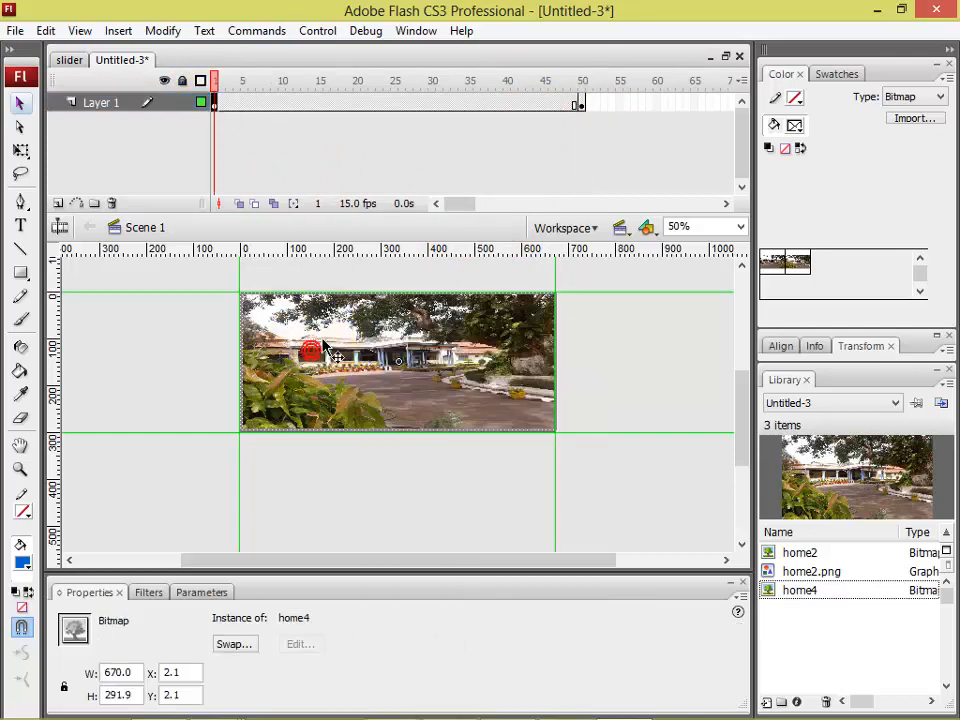
left_click(323, 345)
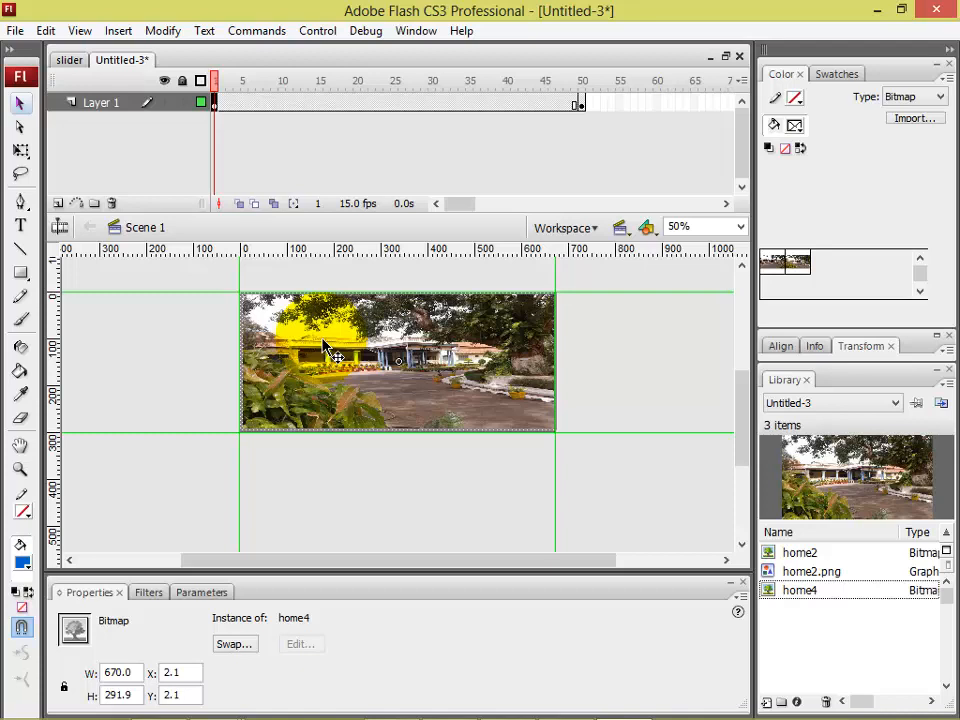
key("F8")
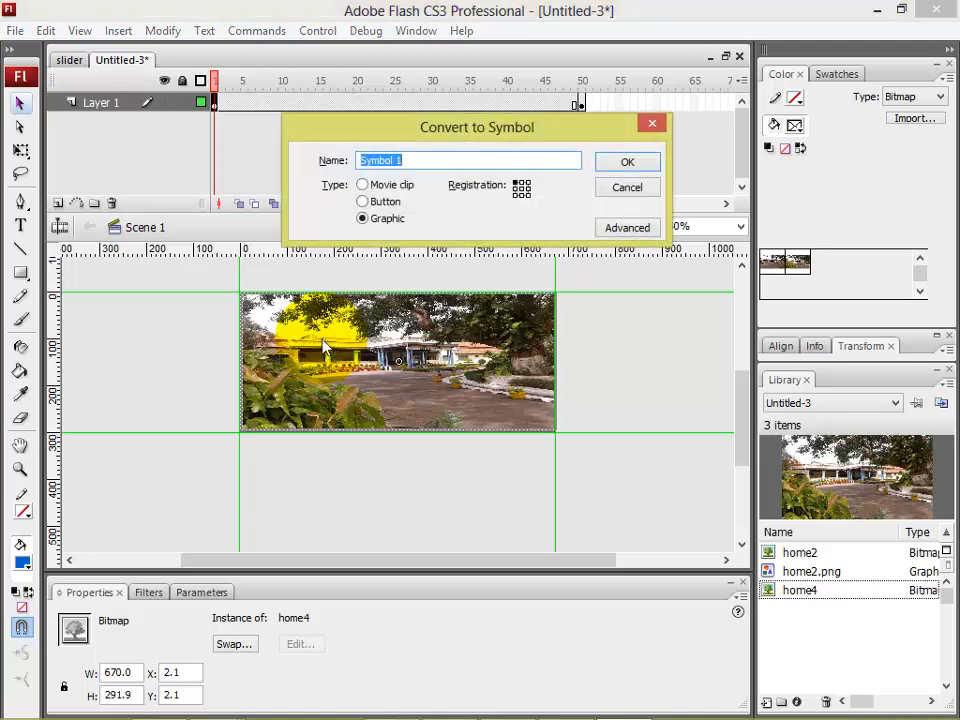
left_click(395, 185)
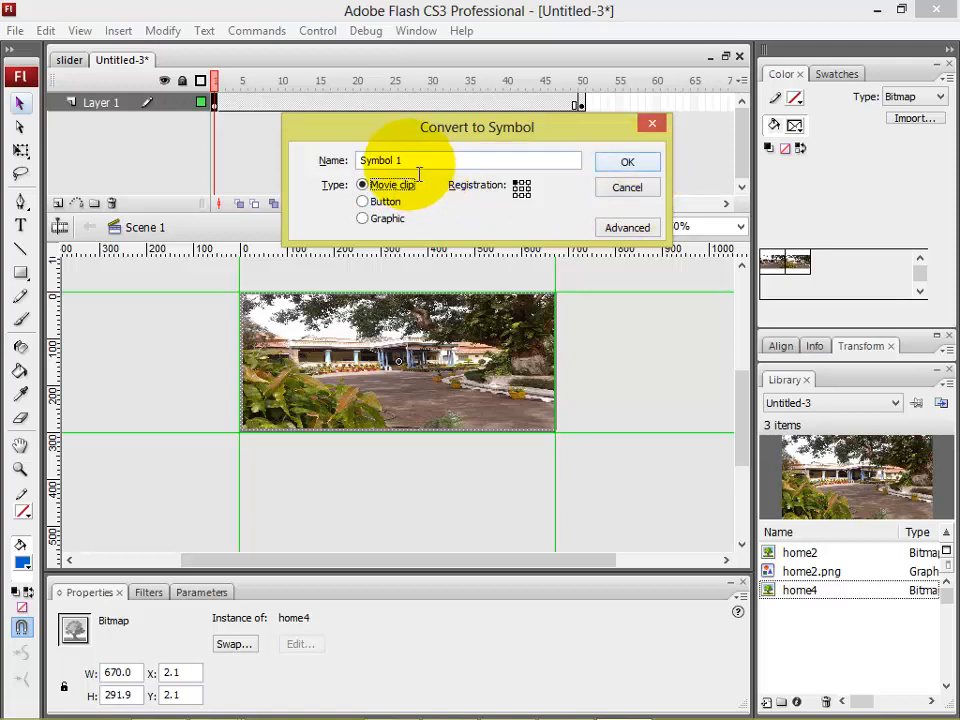
double_click(407, 161)
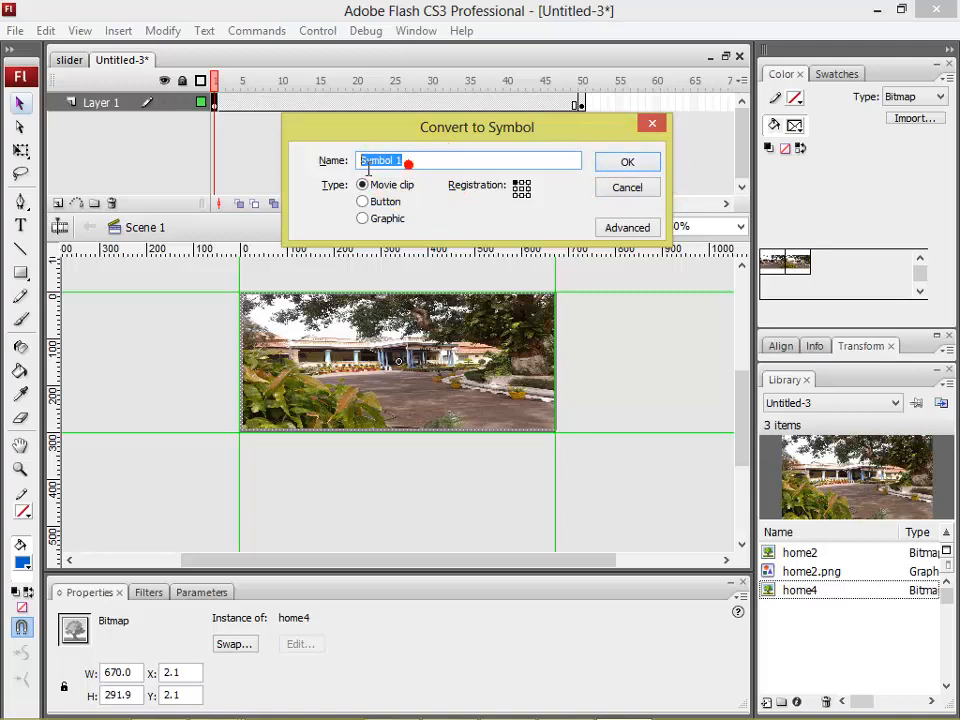
left_click(625, 164)
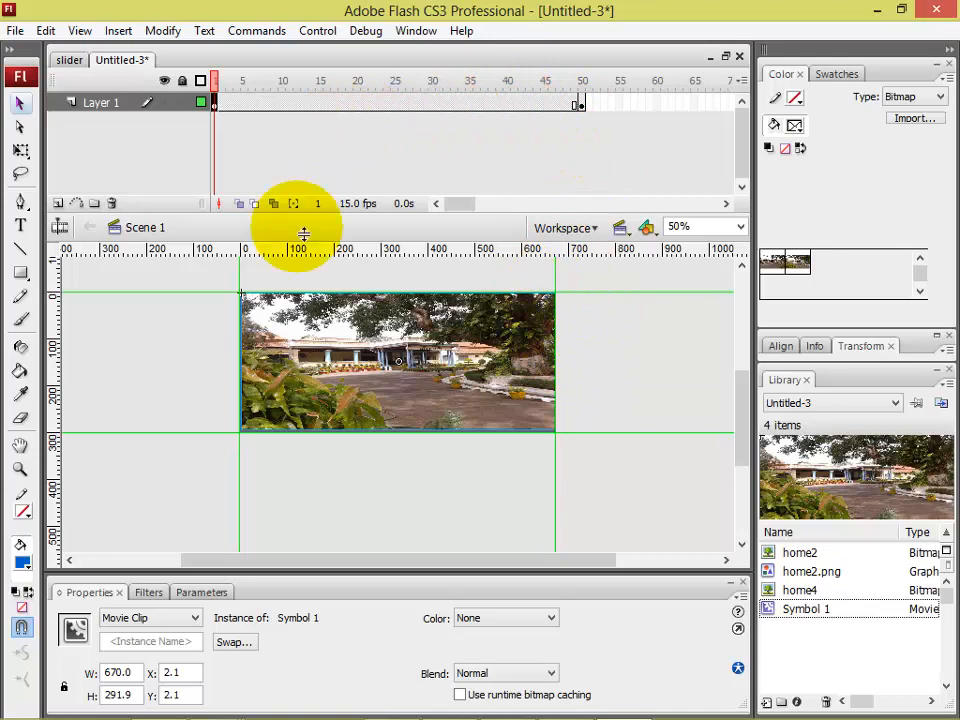
double_click(362, 366)
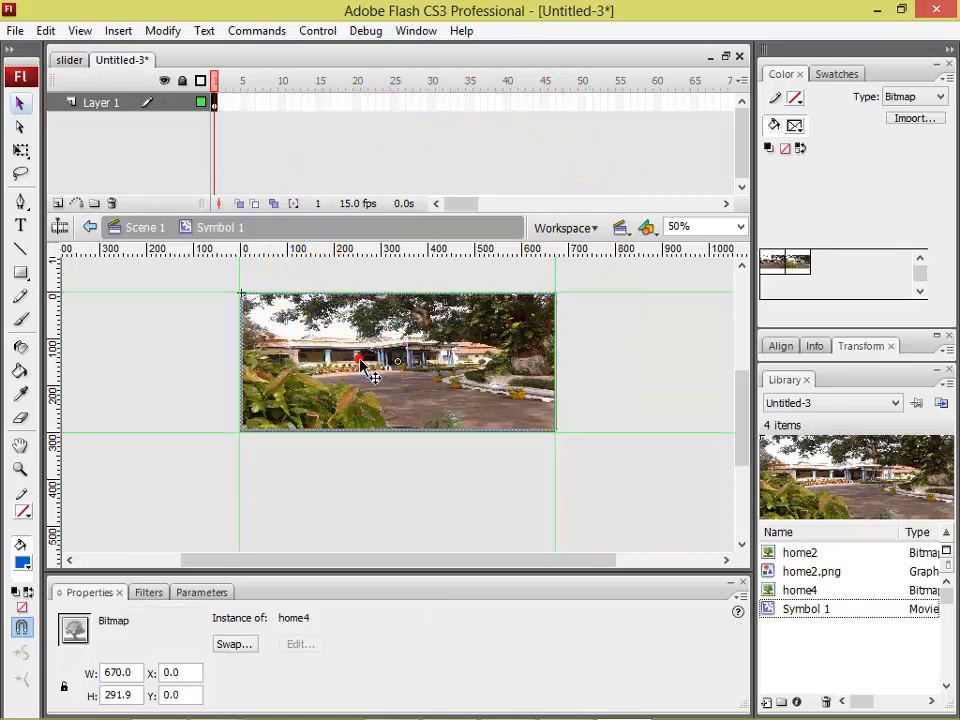
double_click(176, 388)
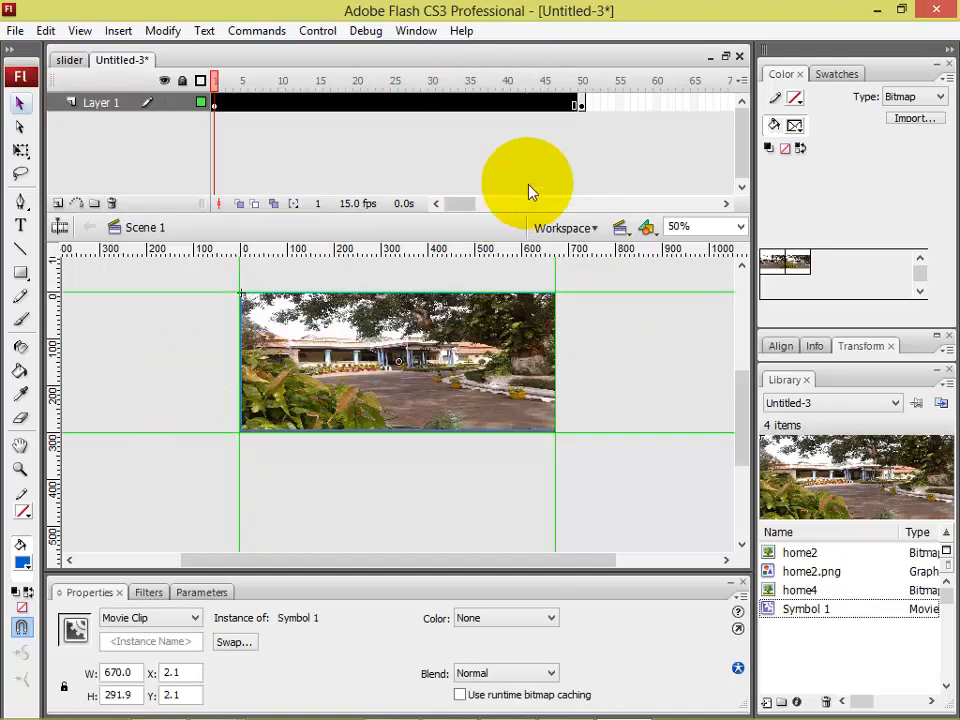
Create a motion tween on Layer 1 between the keyframes at frames 1 and 50.
left_click(579, 104)
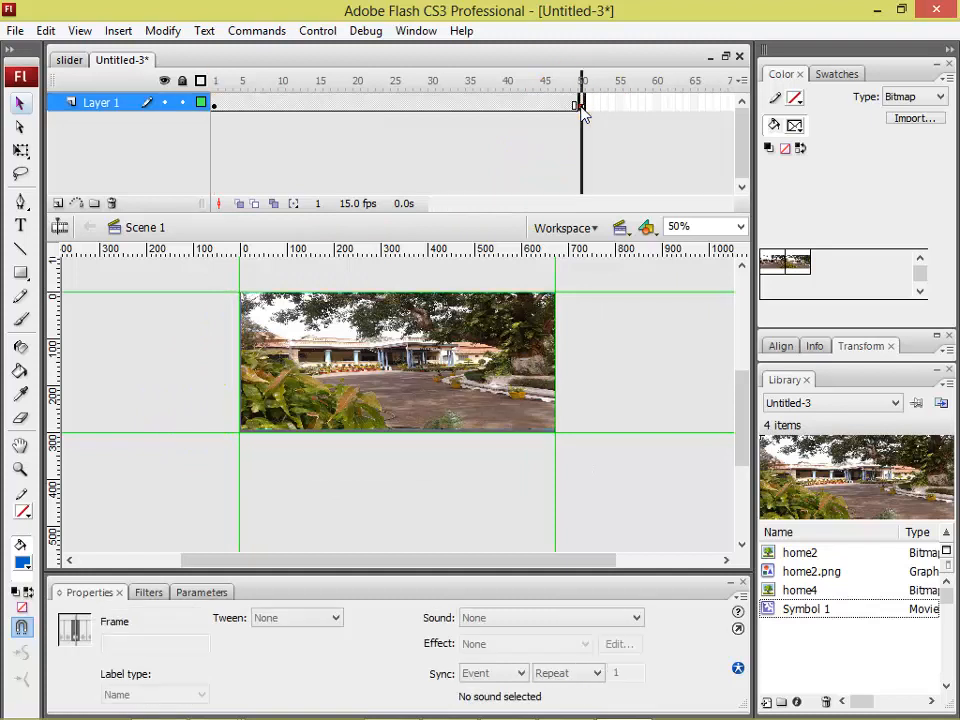
left_click(218, 110)
left_click(373, 108)
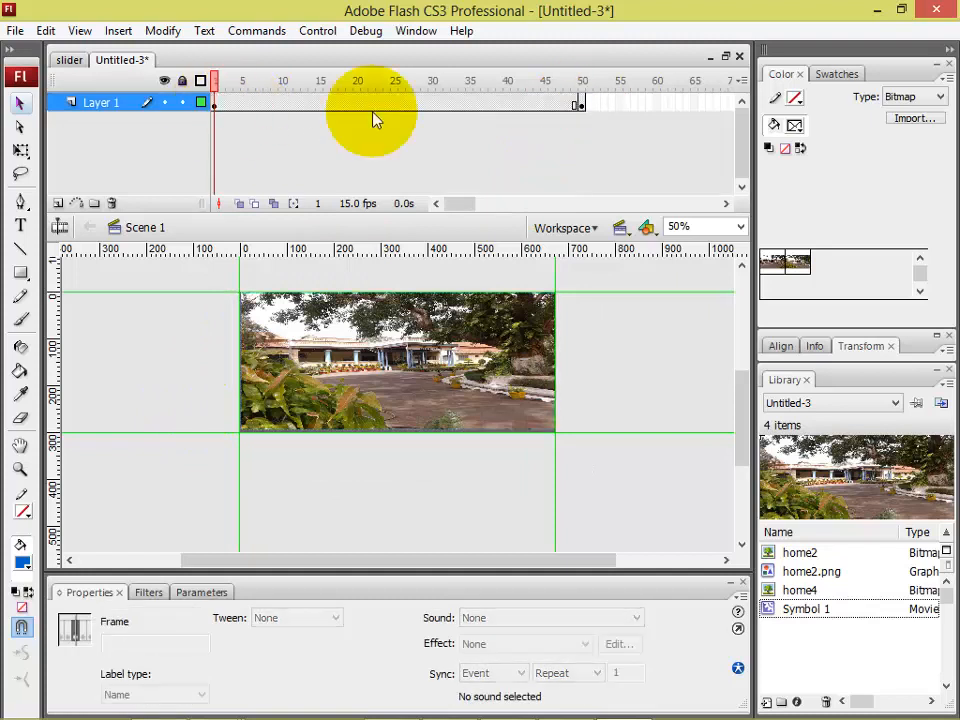
left_click(455, 108)
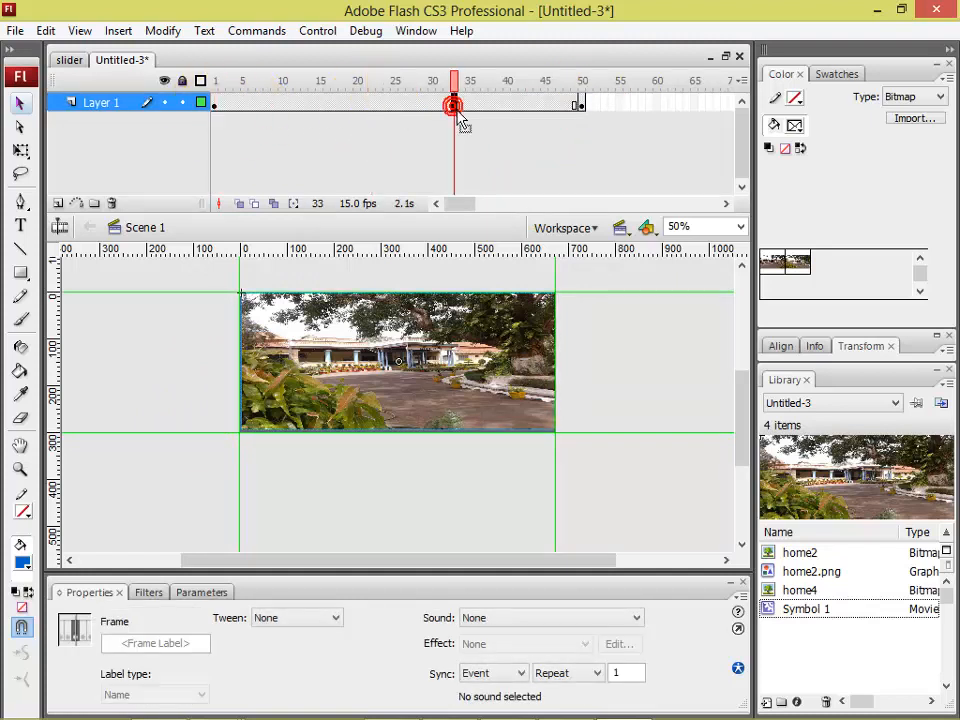
left_click(267, 104)
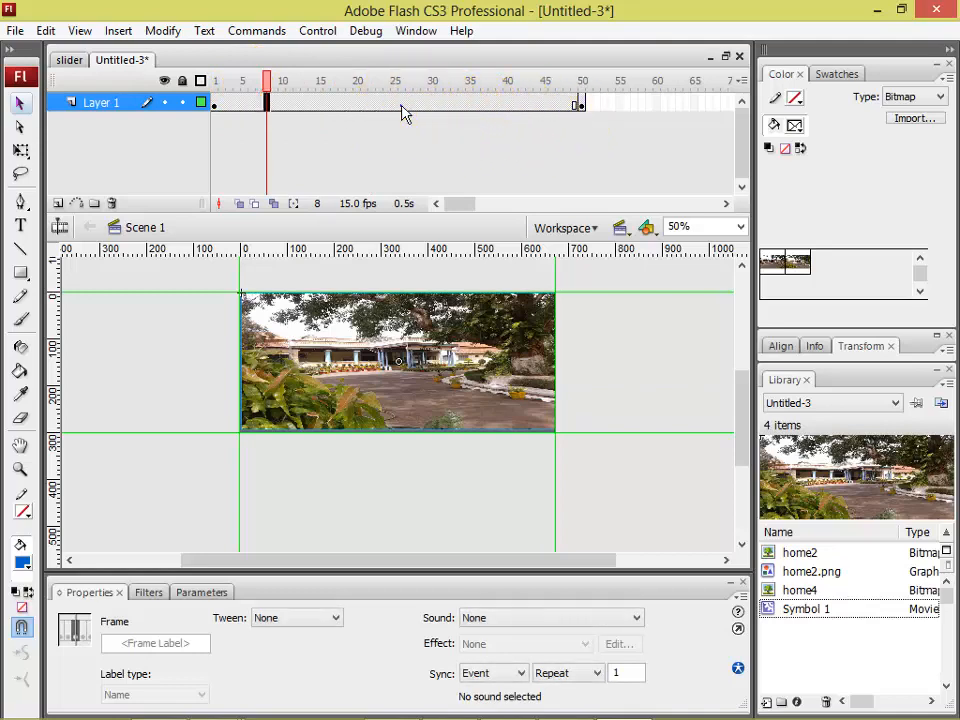
right_click(401, 106)
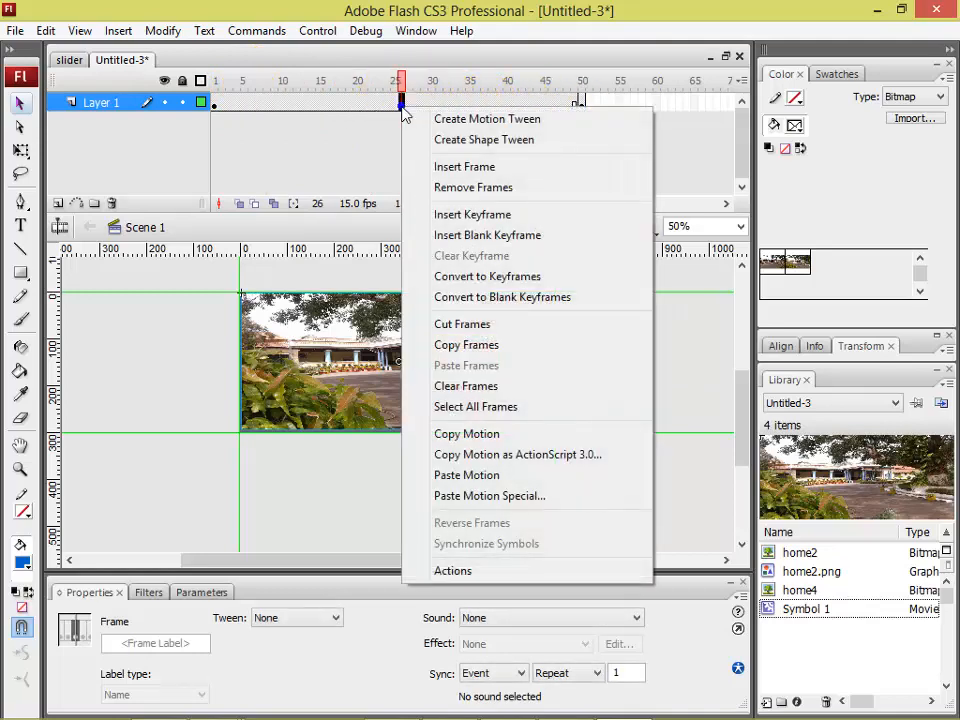
left_click(507, 121)
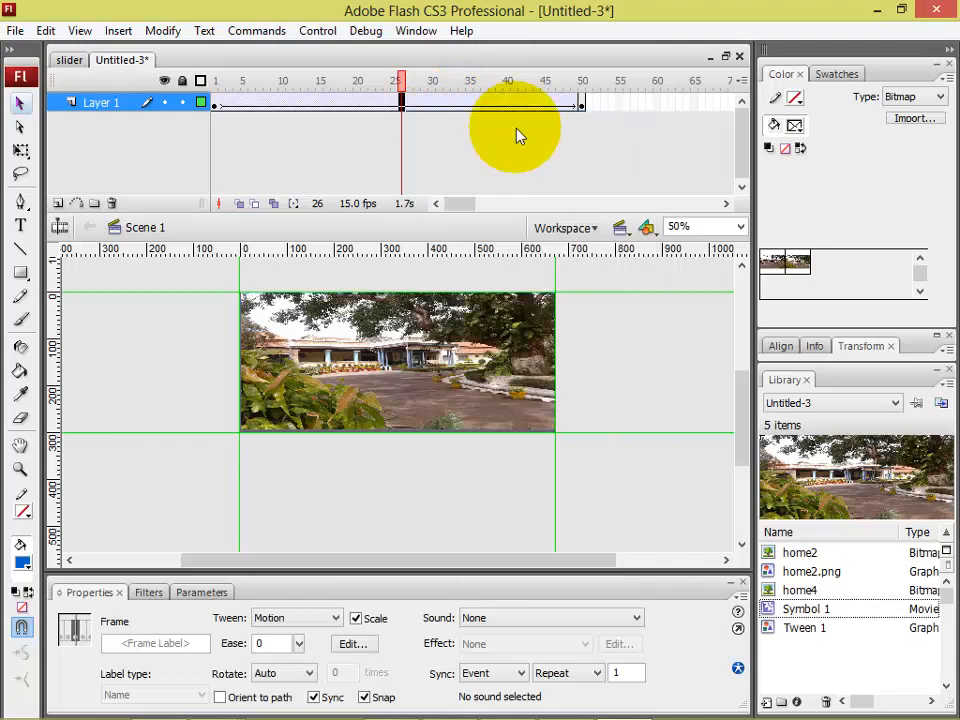
Shrink the home4 instance at frame 50 to a small thumbnail about its centre with Free Transform.
left_click(215, 107)
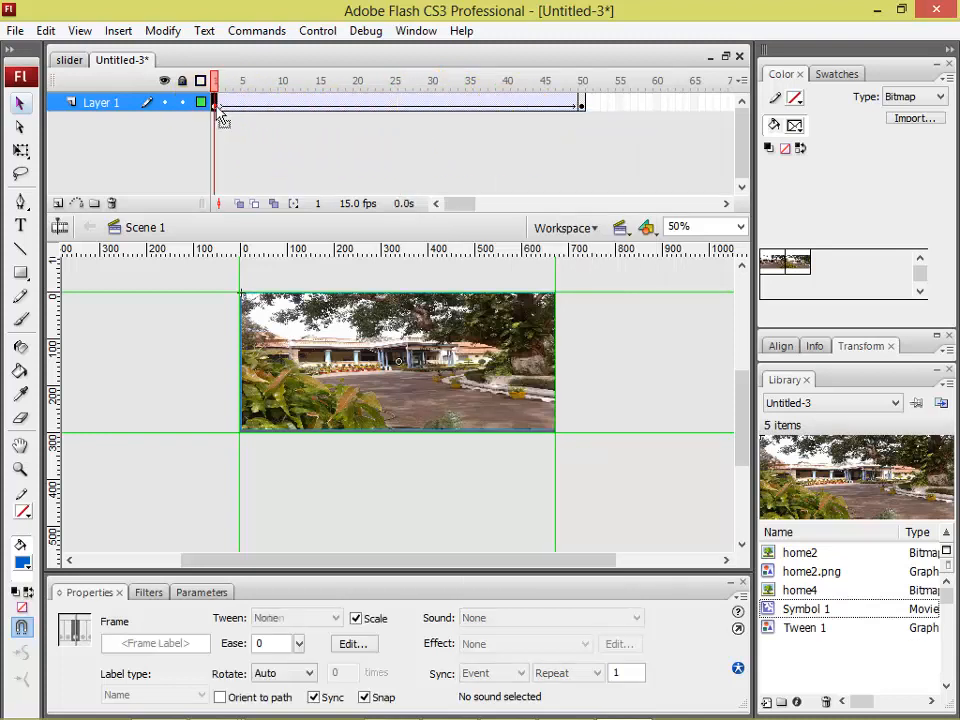
left_click(582, 107)
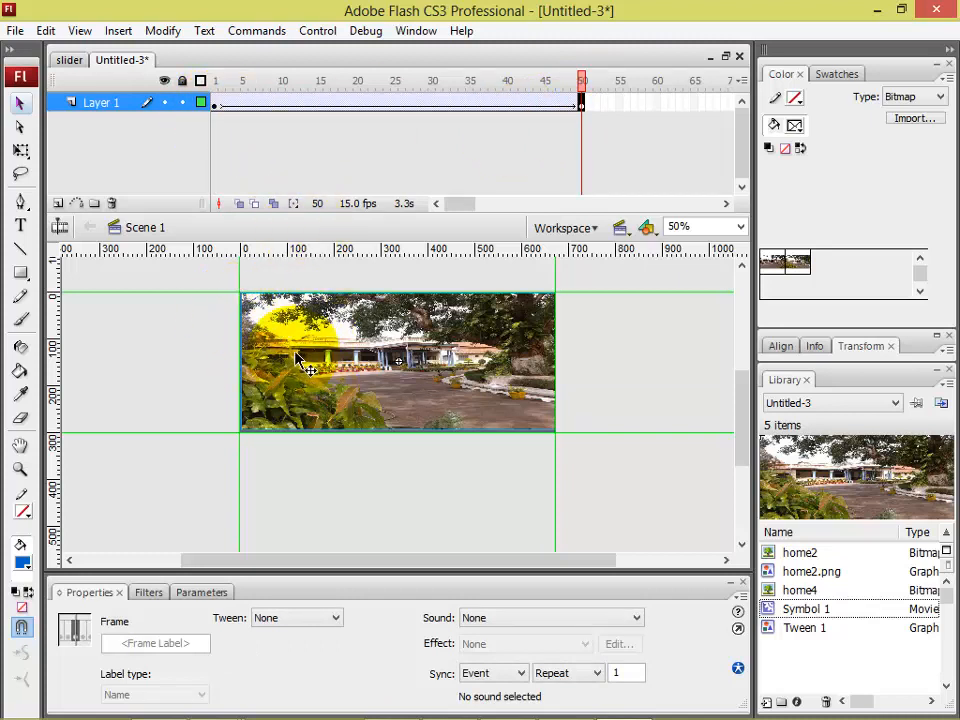
left_click(458, 360)
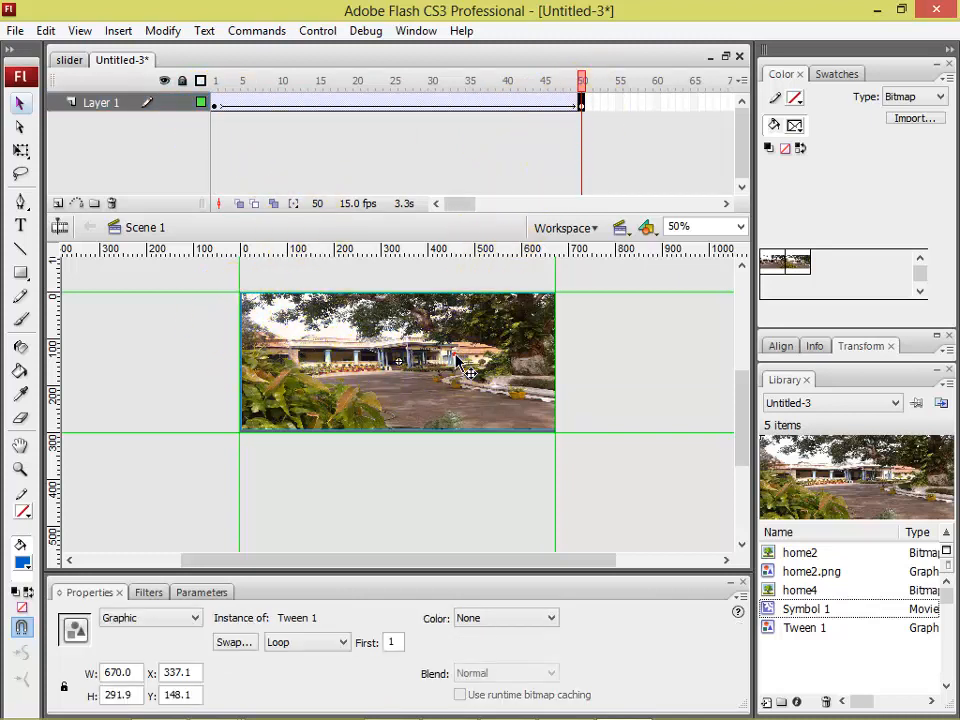
key("q")
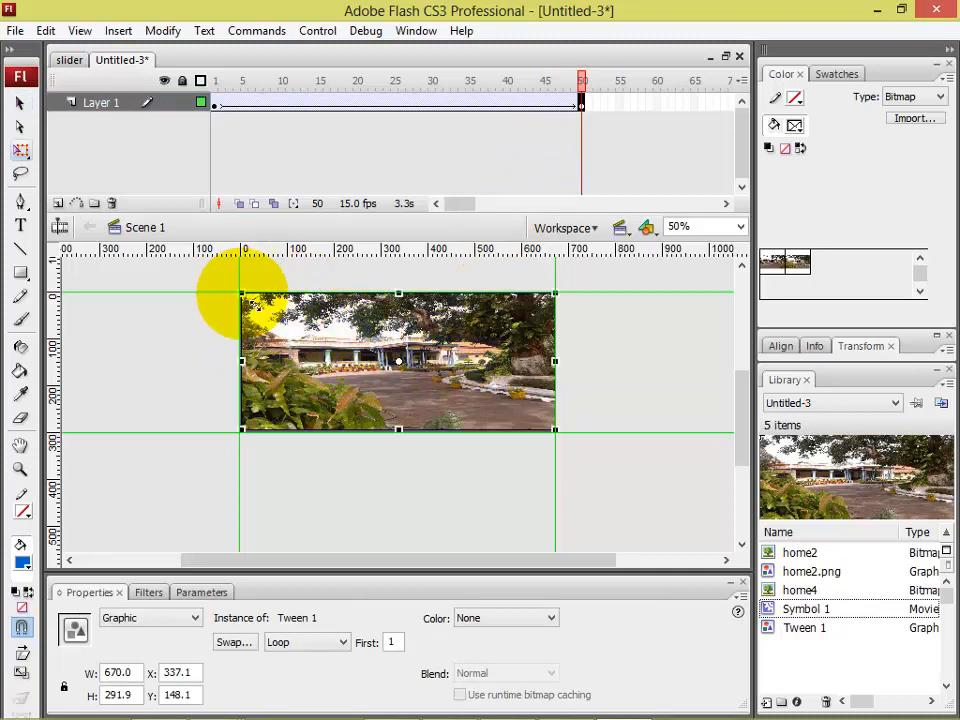
left_click_drag(243, 295, 370, 349)
left_click(709, 400)
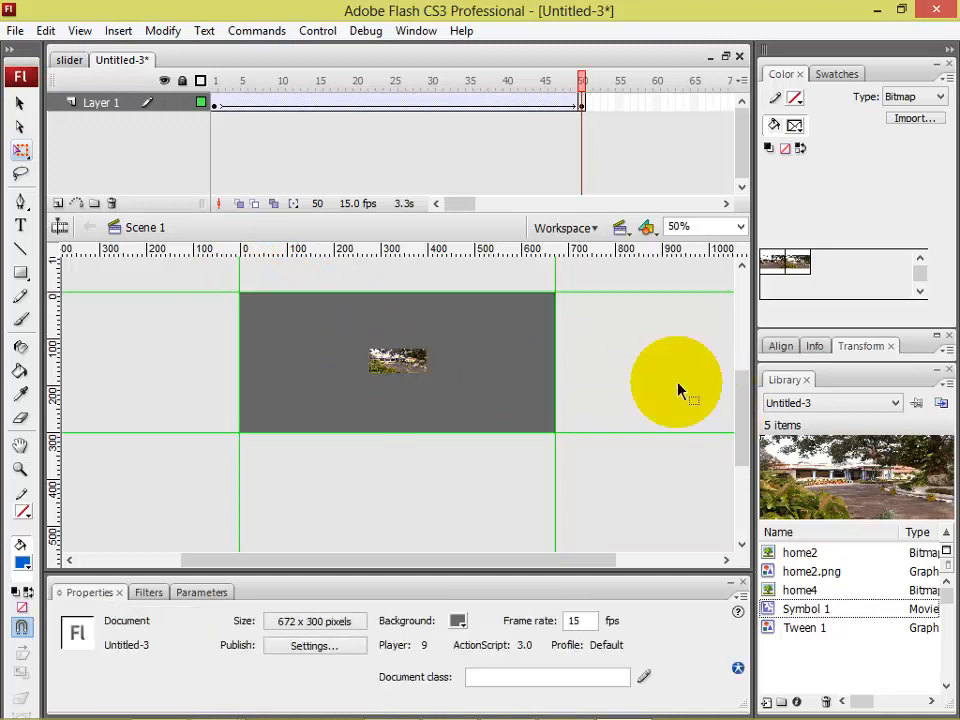
Save the document as sliderss in the image folder, in Flash CS3 Document format.
key("ctrl+s")
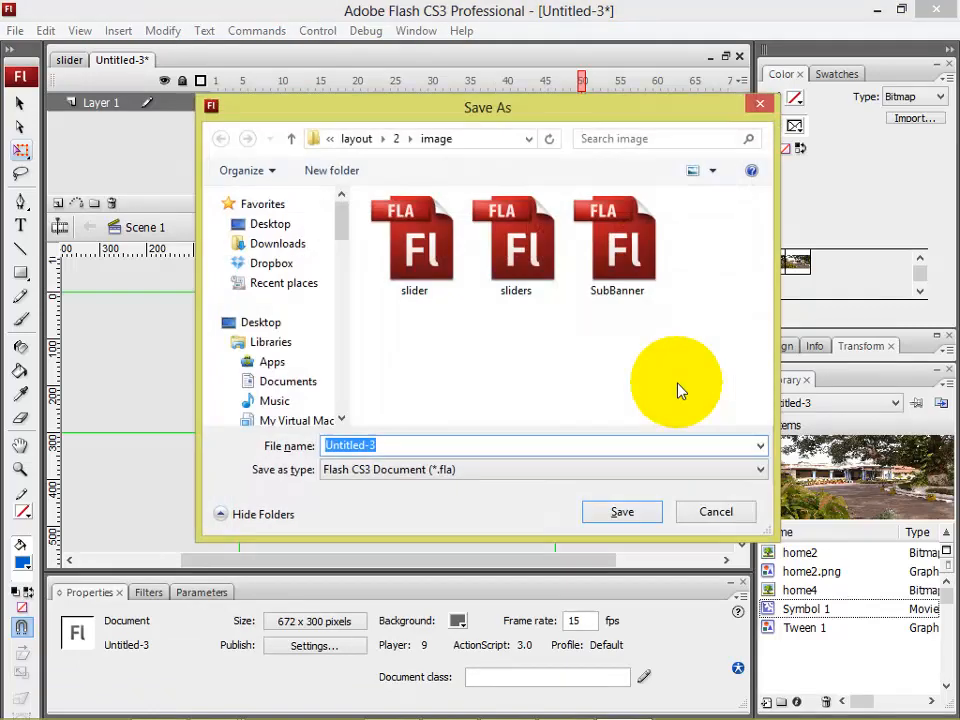
left_click(405, 447)
left_click_drag(405, 447, 334, 451)
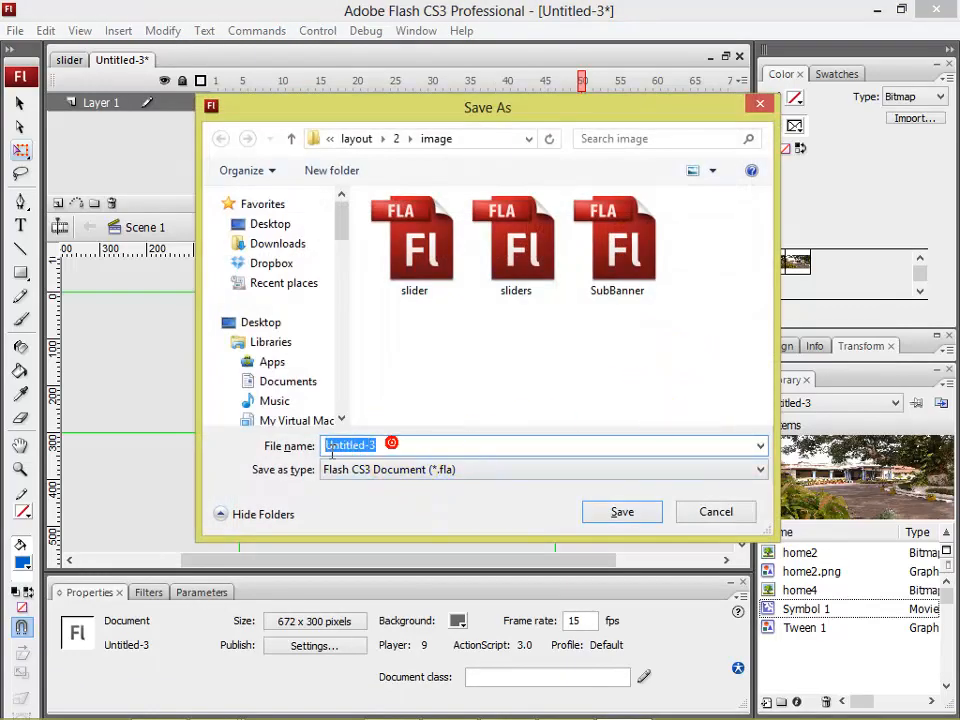
type("slider")
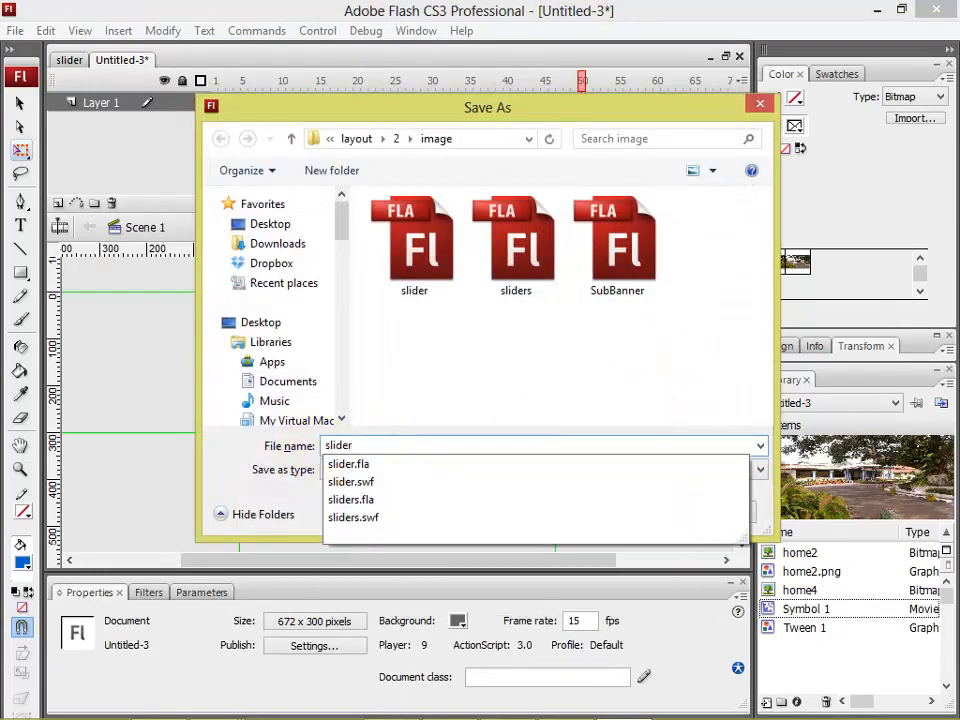
type("ss")
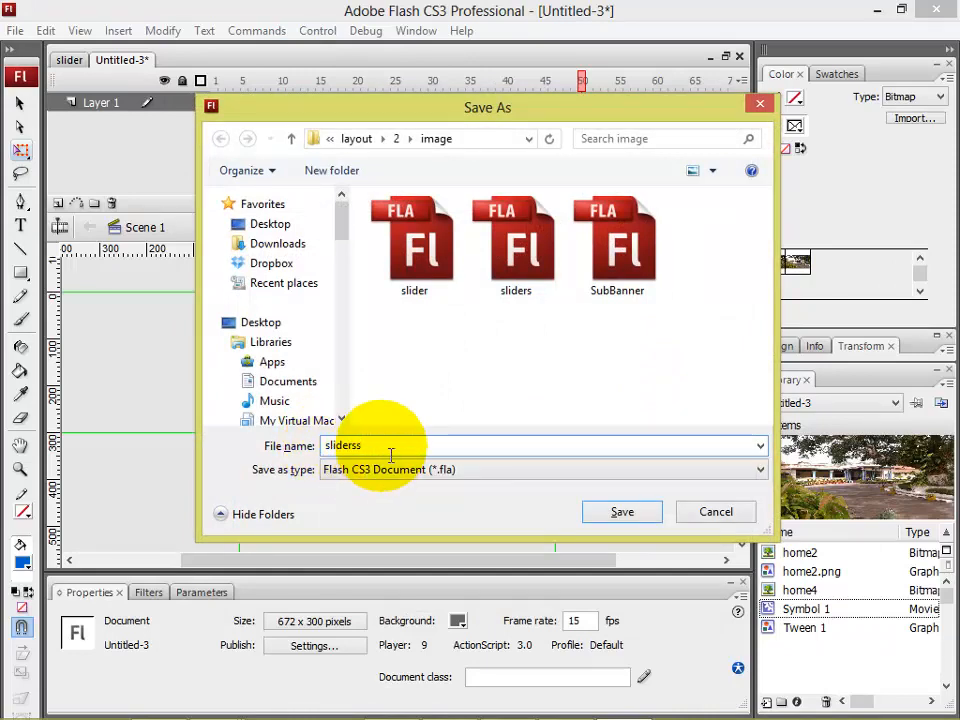
left_click(618, 512)
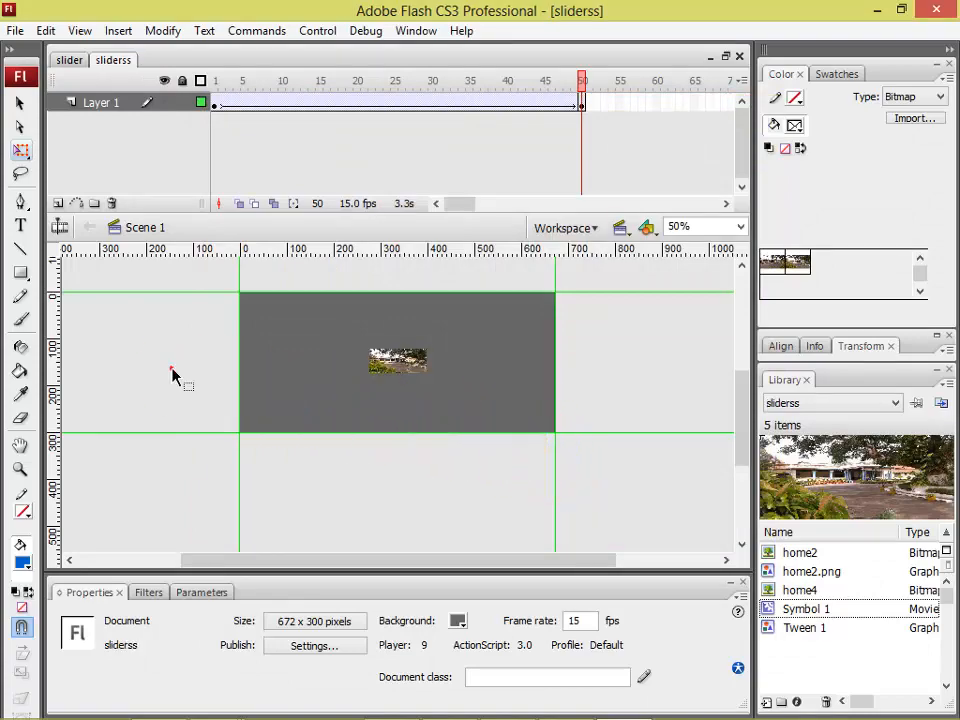
Test the movie to preview the shrinking tween, and close the preview.
key("ctrl+Return")
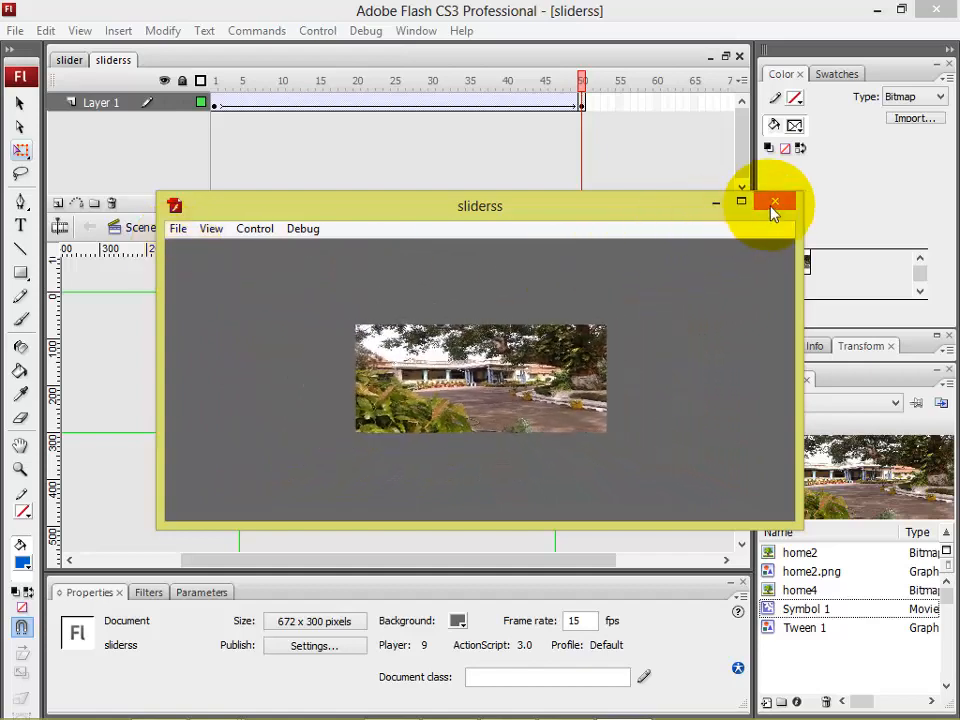
left_click(774, 205)
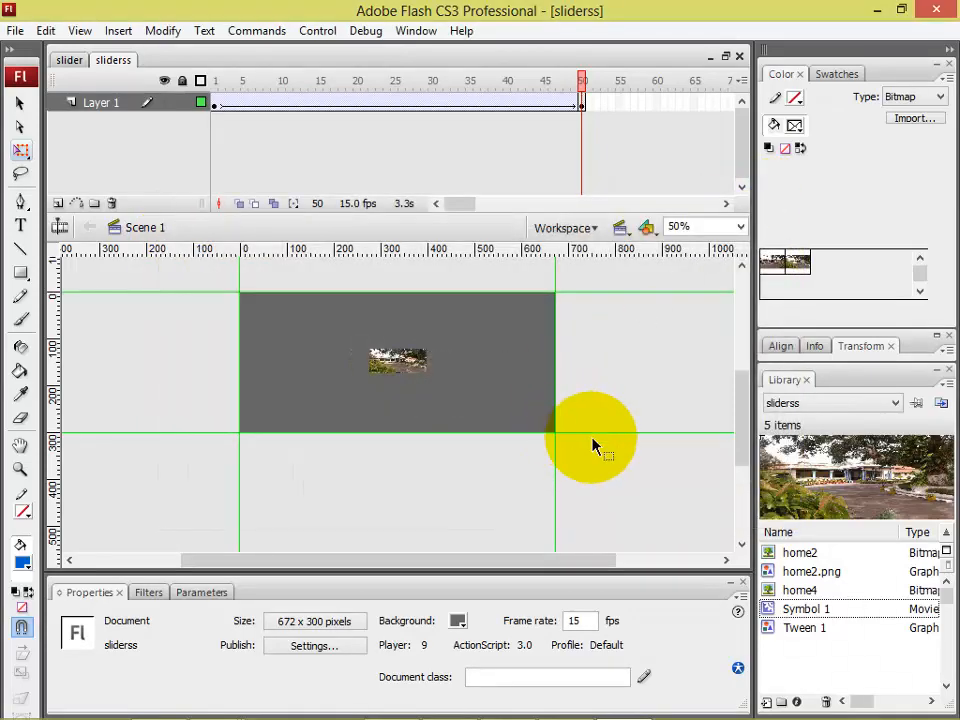
Undo the shrinking of the image at frame 50 and save the document.
left_click(594, 464)
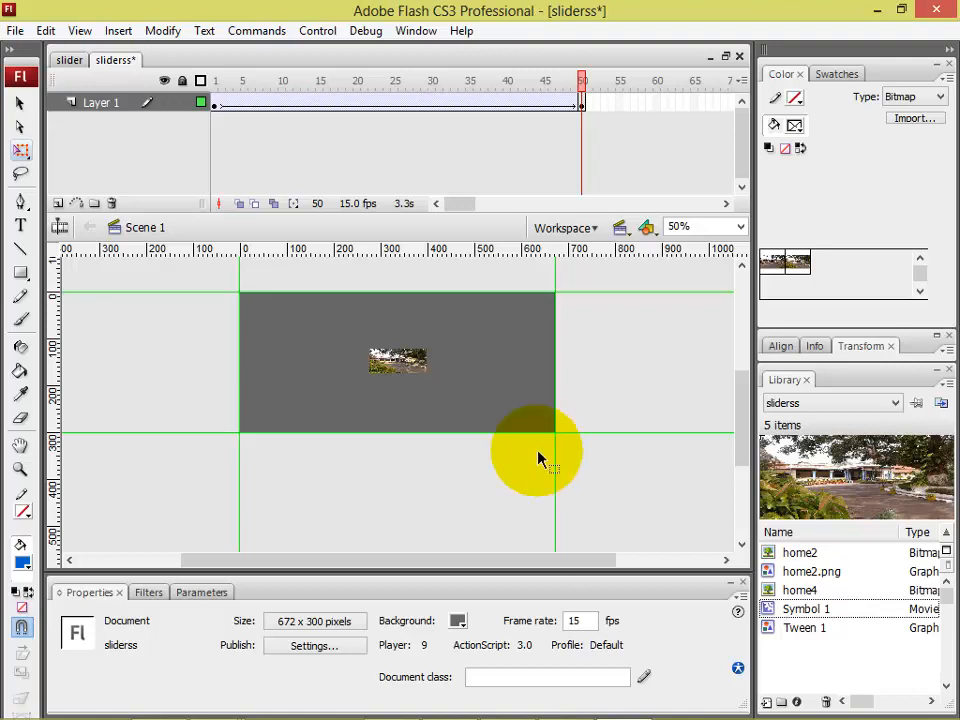
key("ctrl+a")
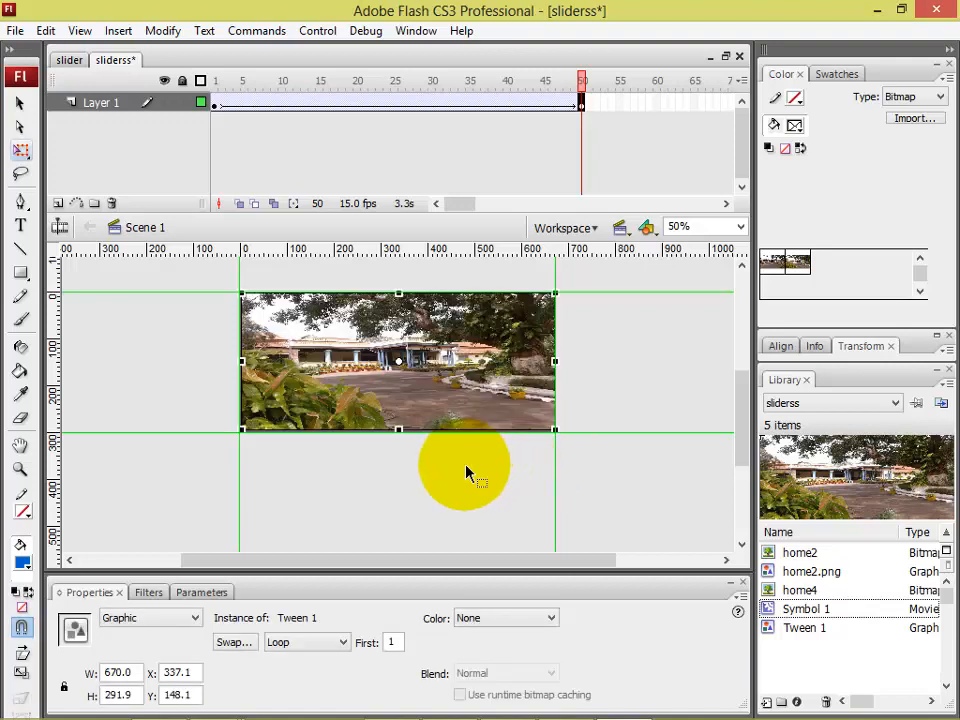
key("ctrl+s")
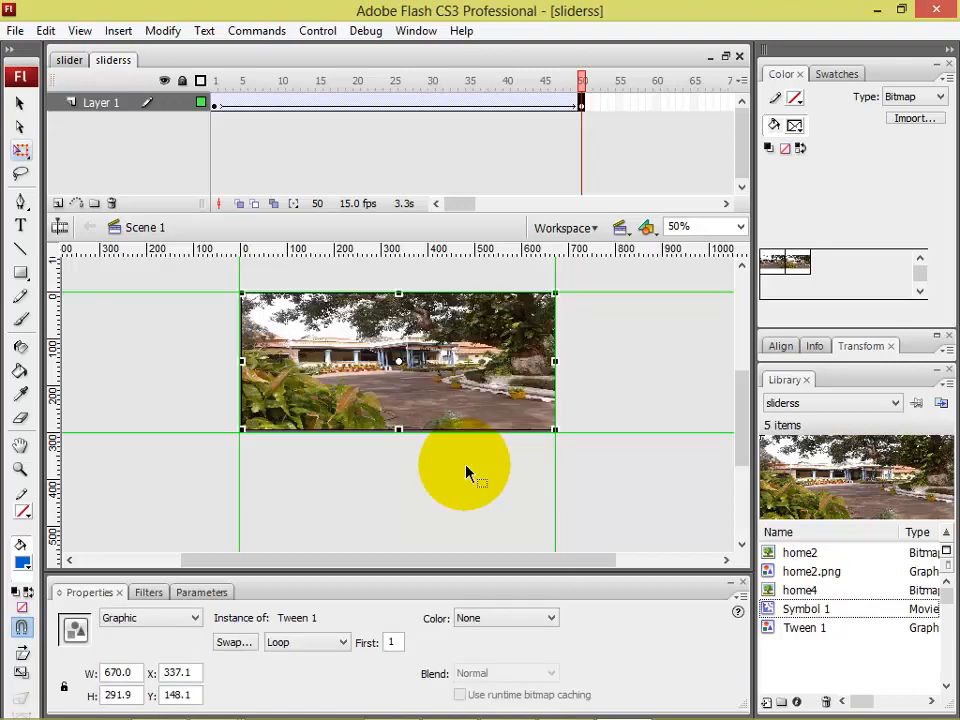
Add a new layer above Layer 1 and insert a blank keyframe at its frame 35.
left_click(58, 204)
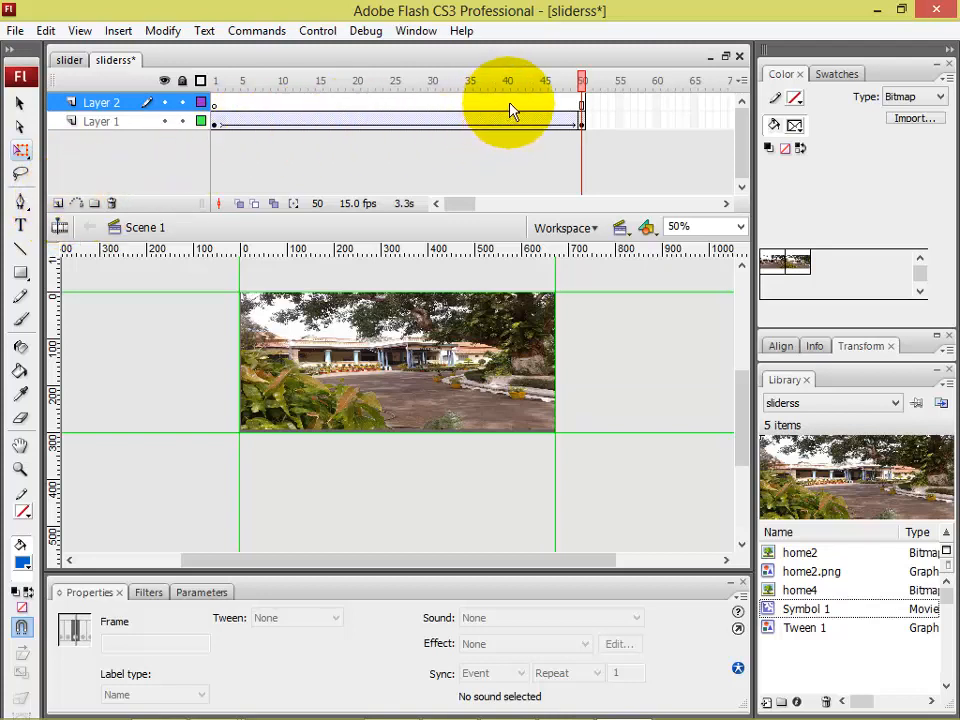
left_click_drag(508, 106, 449, 107)
left_click(472, 107)
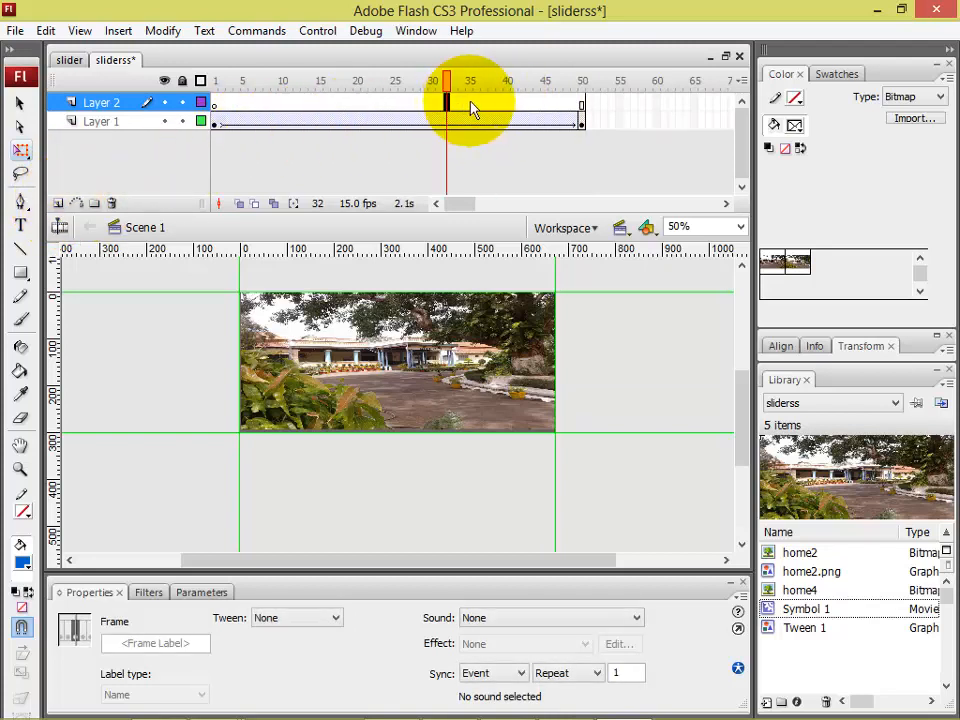
left_click(474, 108)
right_click(473, 109)
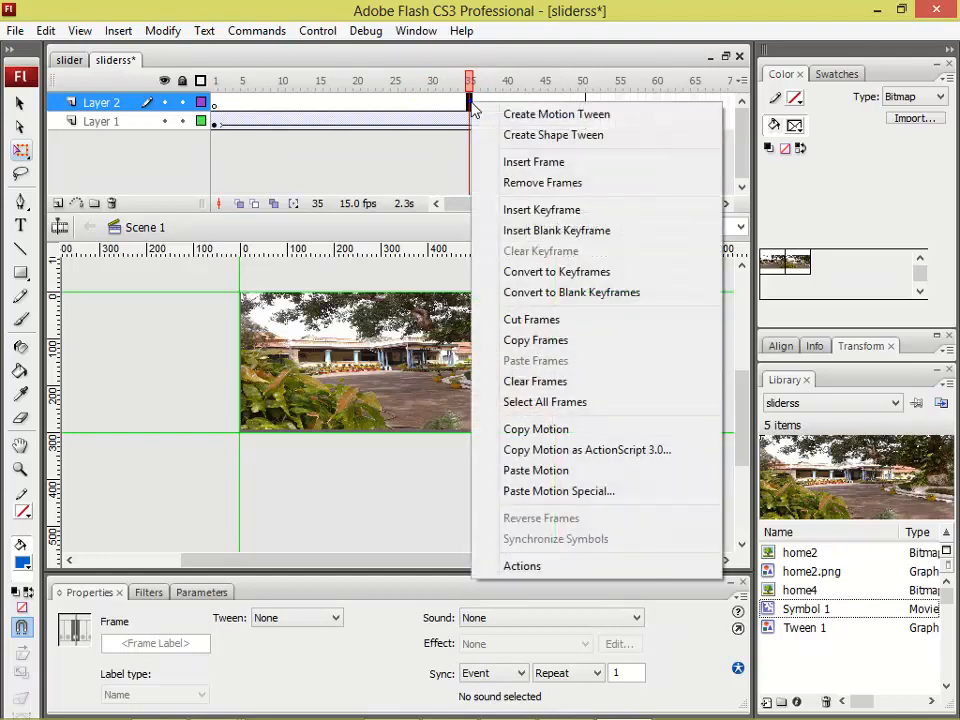
left_click(555, 231)
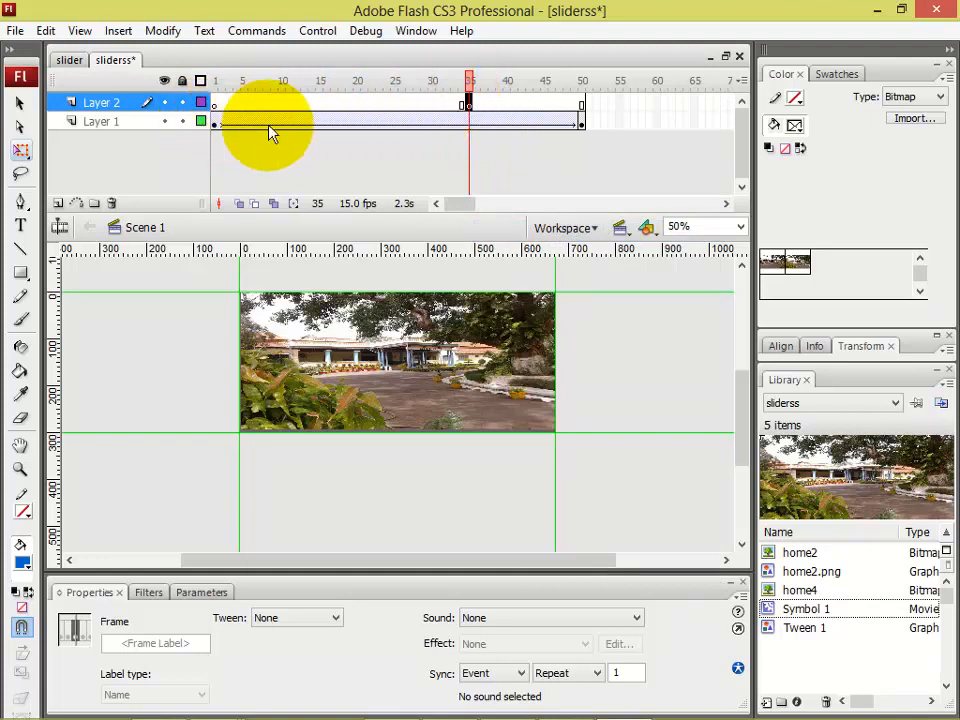
Lock Layer 1 and hide it so only Layer 2's content shows on the stage.
left_click(183, 121)
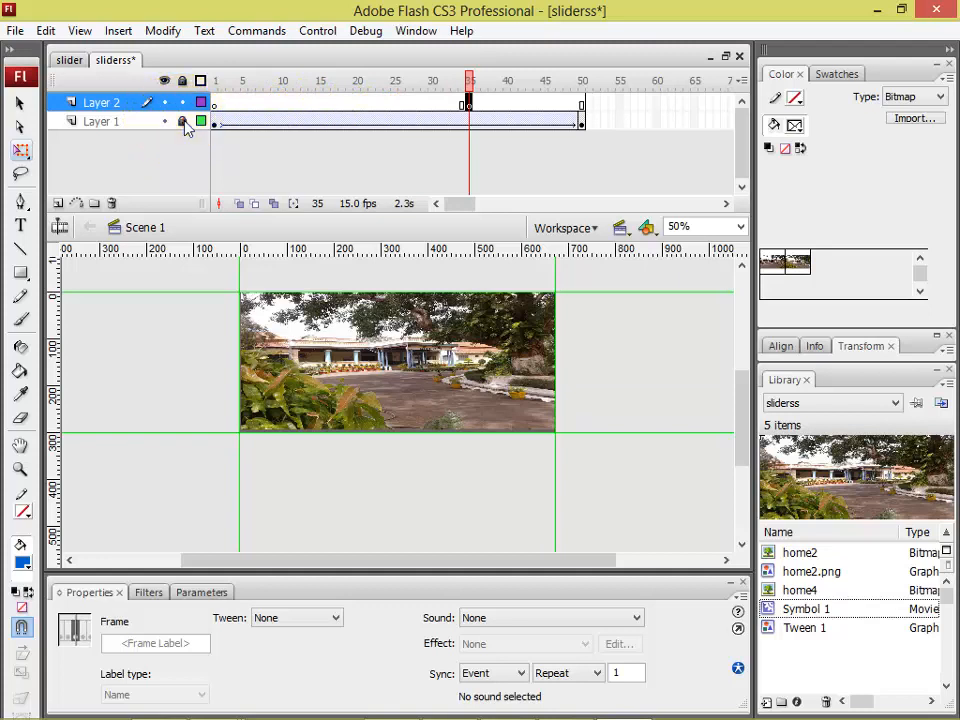
left_click(321, 332)
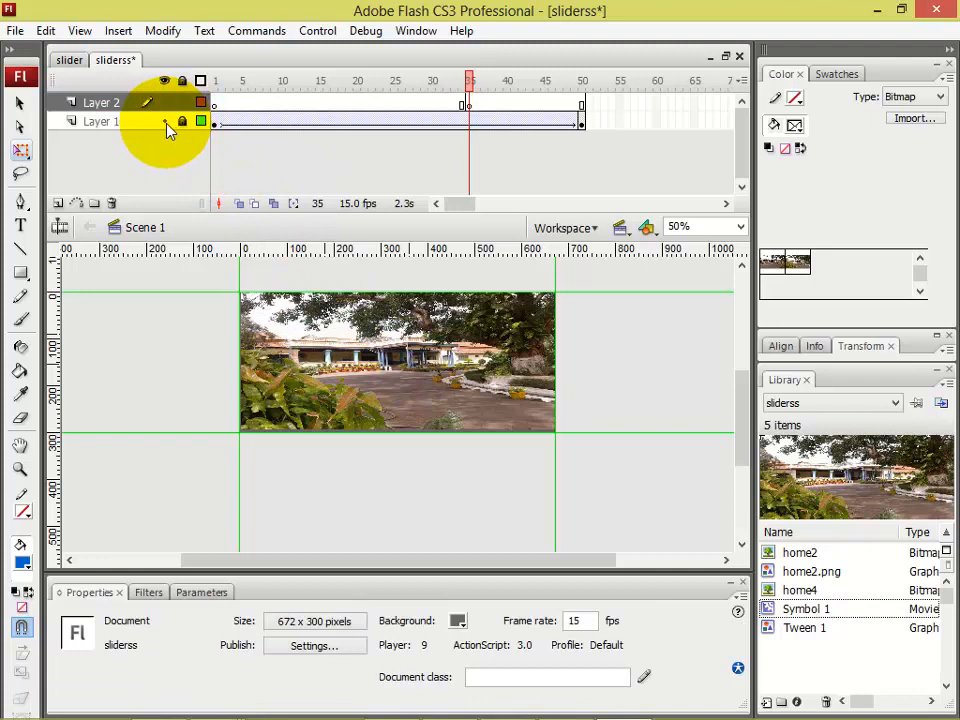
left_click(166, 123)
left_click(334, 321)
left_click(446, 168)
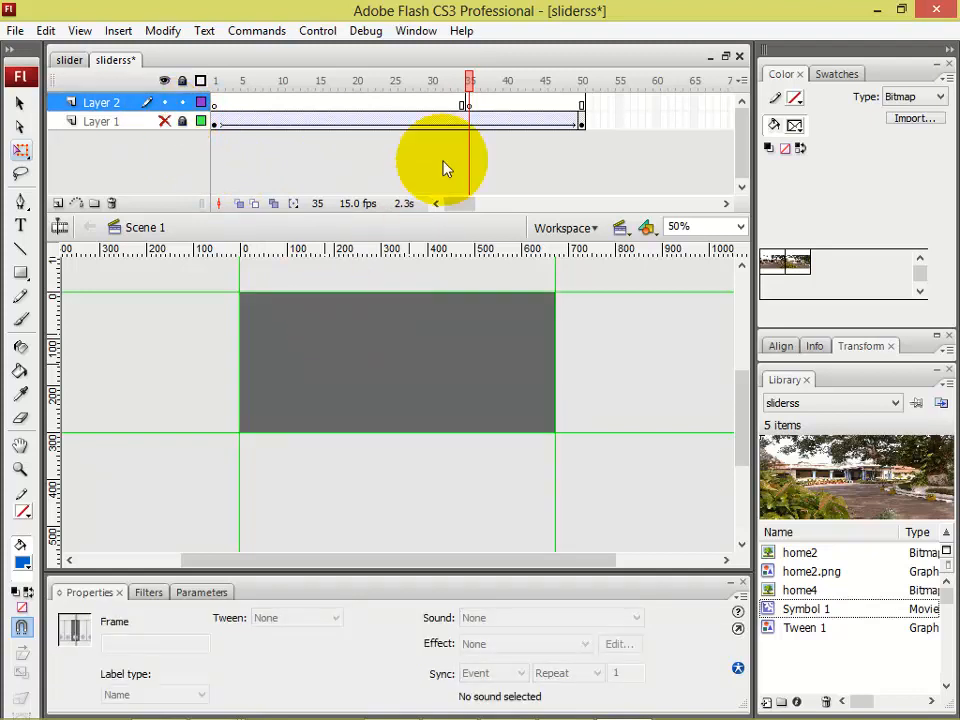
Place the home2 bitmap at frame 35 of Layer 2, aligned with the stage's upper-left corner.
left_click(467, 104)
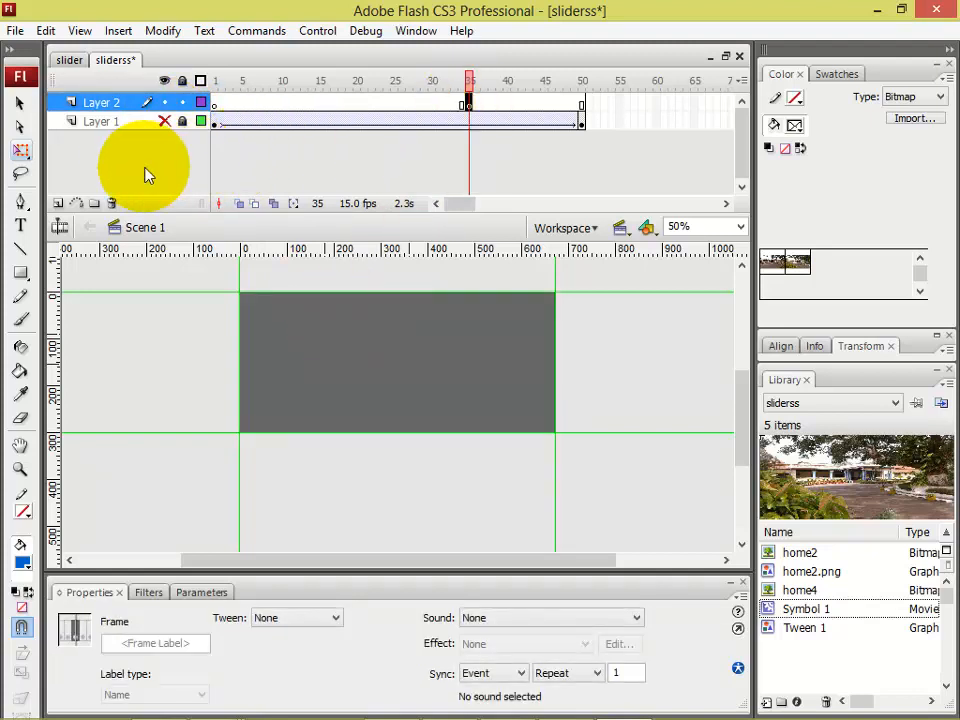
left_click(810, 553)
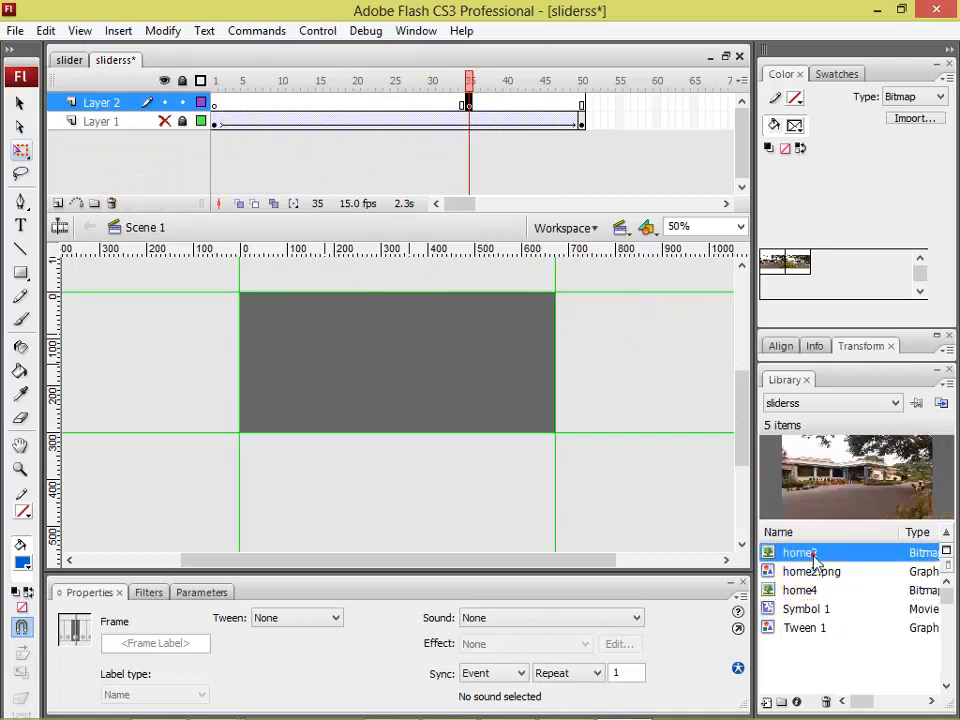
left_click_drag(812, 557, 460, 410)
mouse_move(400, 385)
left_mouse_down()
mouse_move(386, 379)
mouse_move(407, 370)
left_mouse_up()
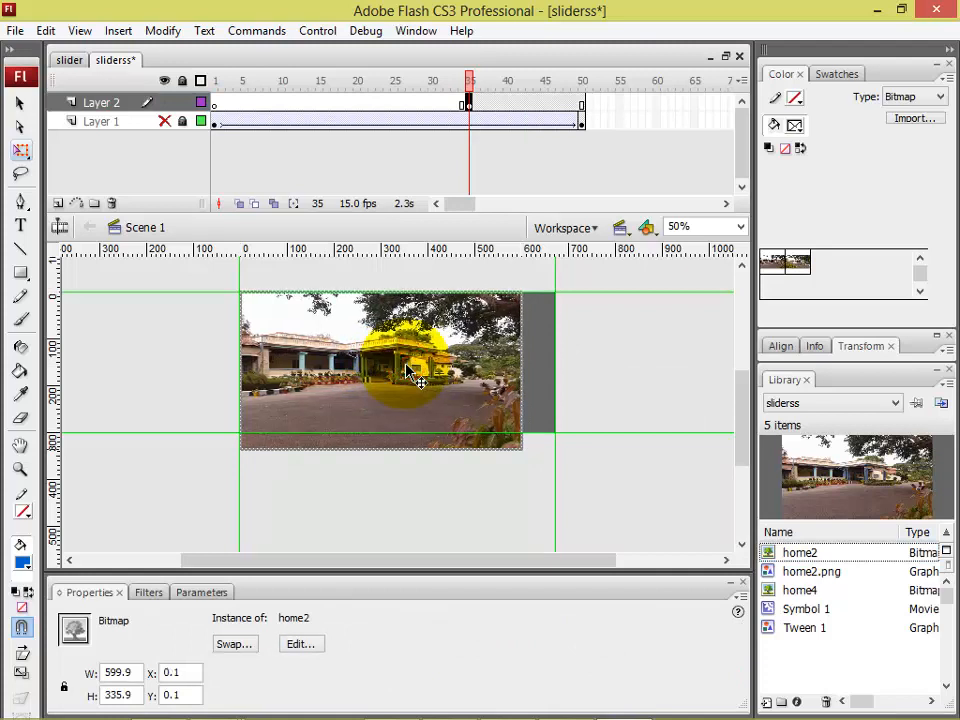
Scale the home2 bitmap to fill the stage between the guides, about 672 x 300 px.
left_click(407, 367)
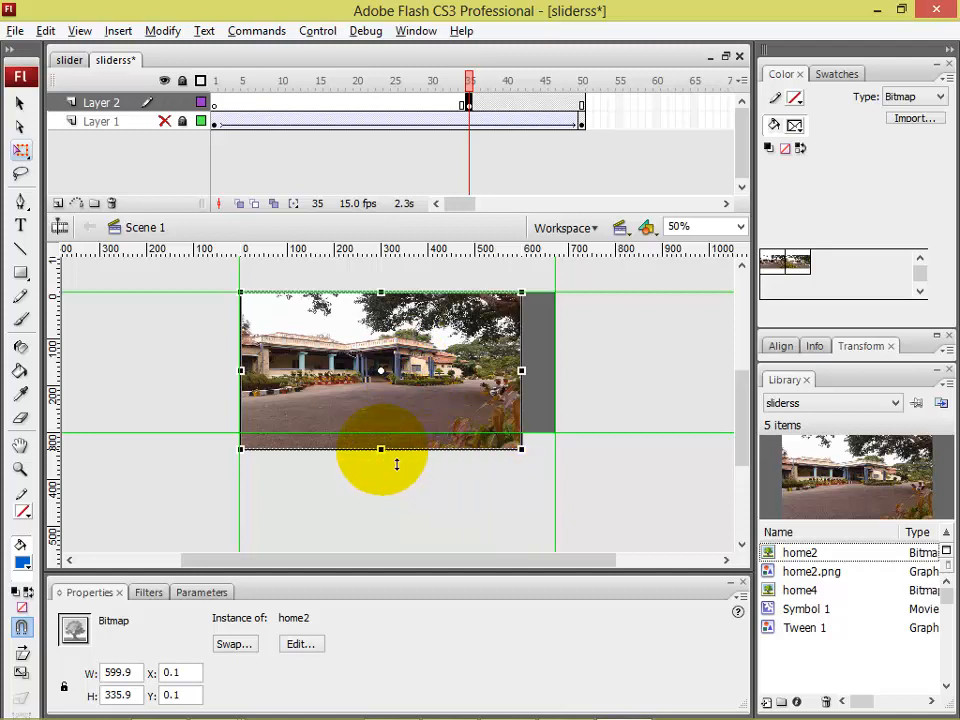
left_click_drag(396, 464, 390, 447)
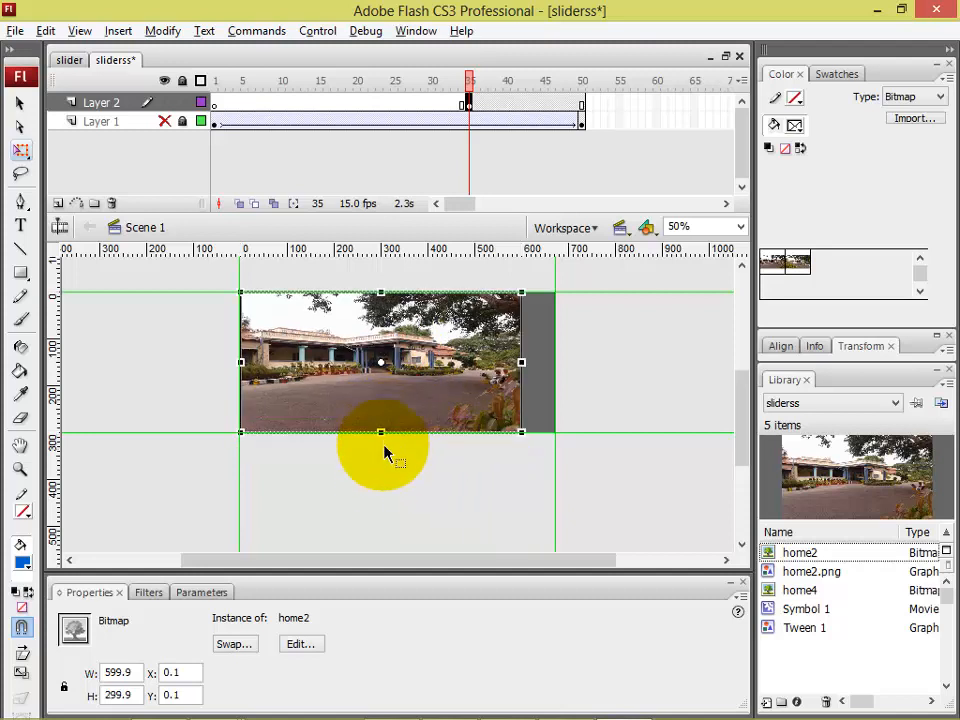
left_click_drag(533, 370, 557, 372)
left_click(587, 373)
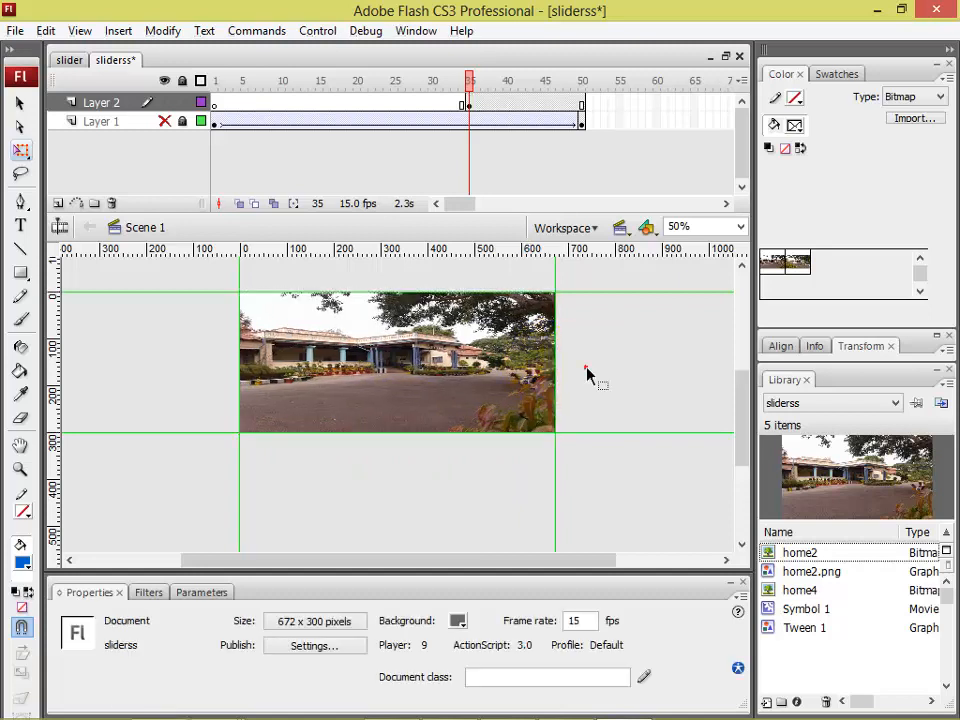
Convert the fitted home2 bitmap into a movie clip symbol named Symbol 2.
left_click(473, 368)
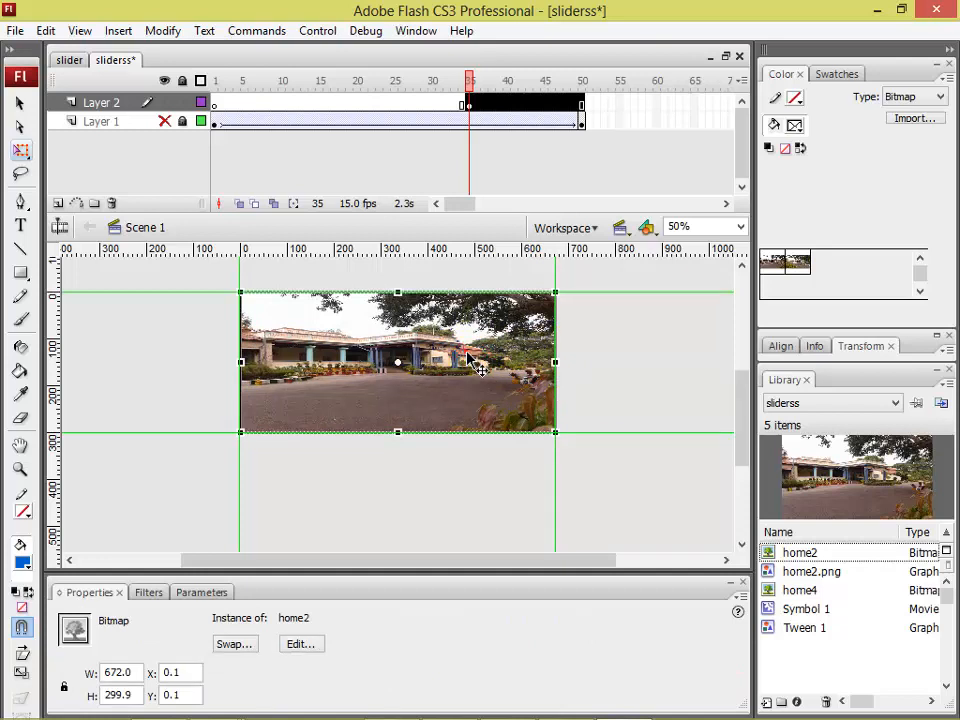
left_click(20, 103)
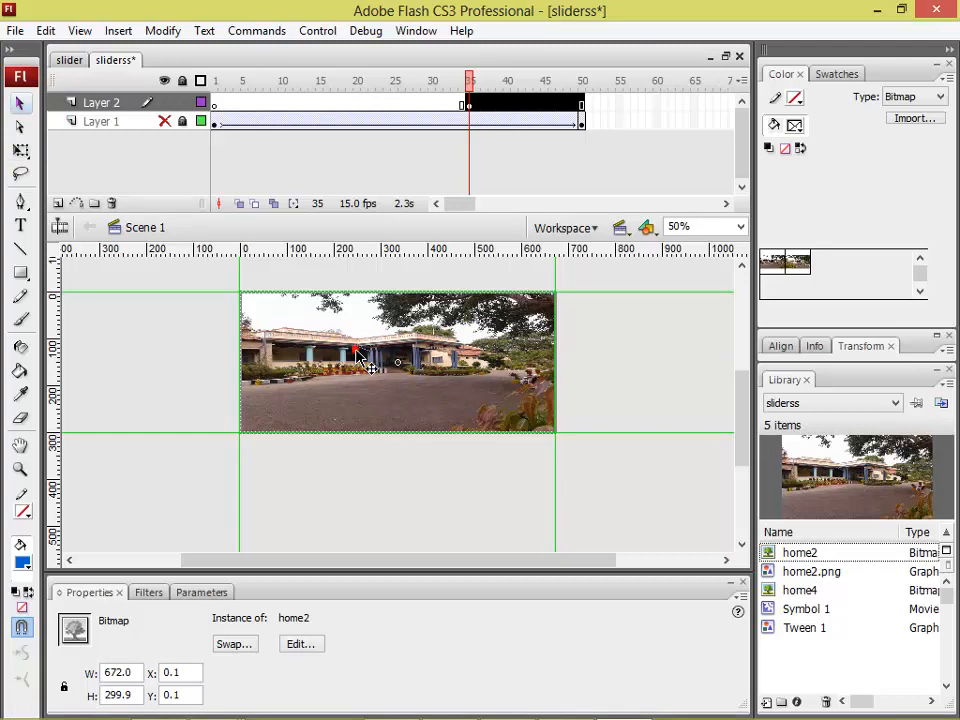
key("F8")
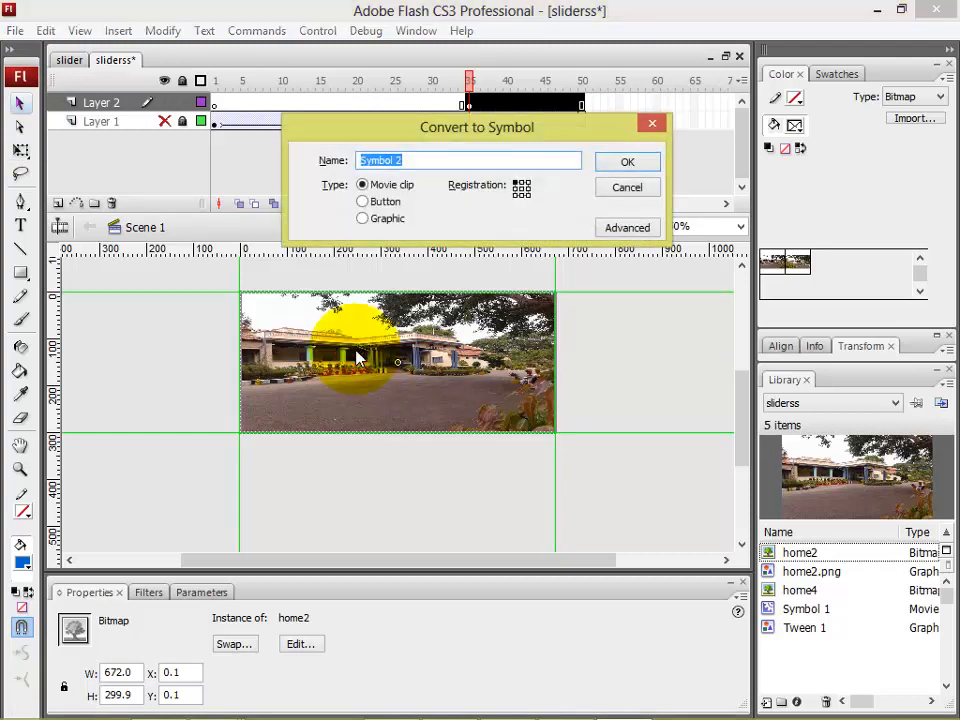
left_click(638, 166)
left_click_drag(560, 570, 600, 566)
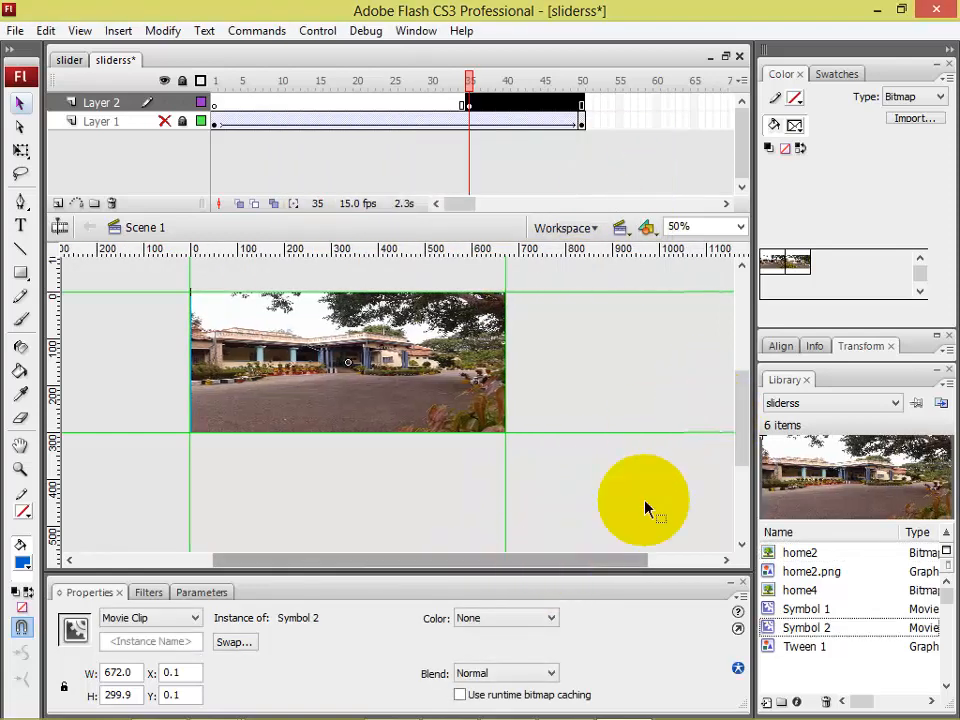
Insert a keyframe at frame 75 of Layer 2.
left_click(747, 152)
left_click_drag(455, 203, 482, 204)
left_click(500, 104)
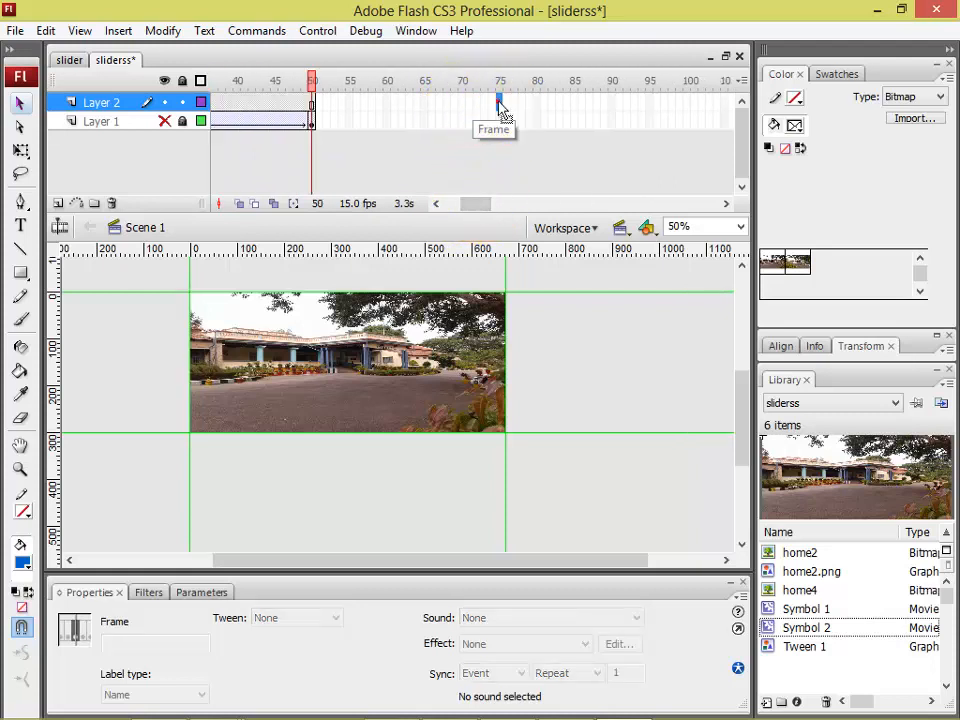
key("F6")
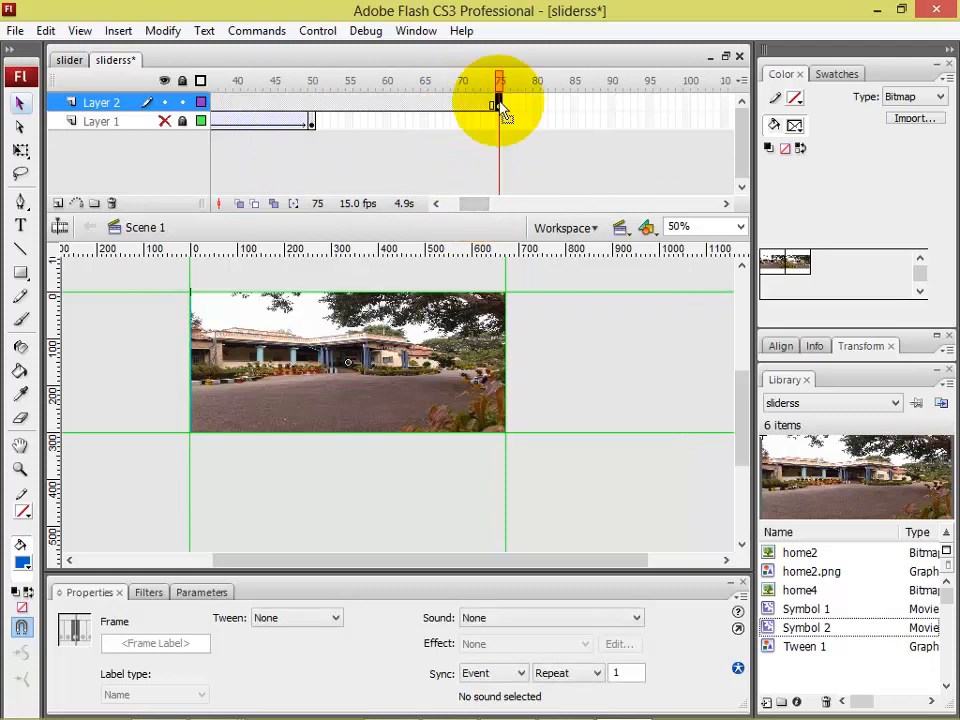
Create a motion tween between frames 35 and 75 of Layer 2, and make Layer 1 visible again.
left_click_drag(476, 561, 409, 566)
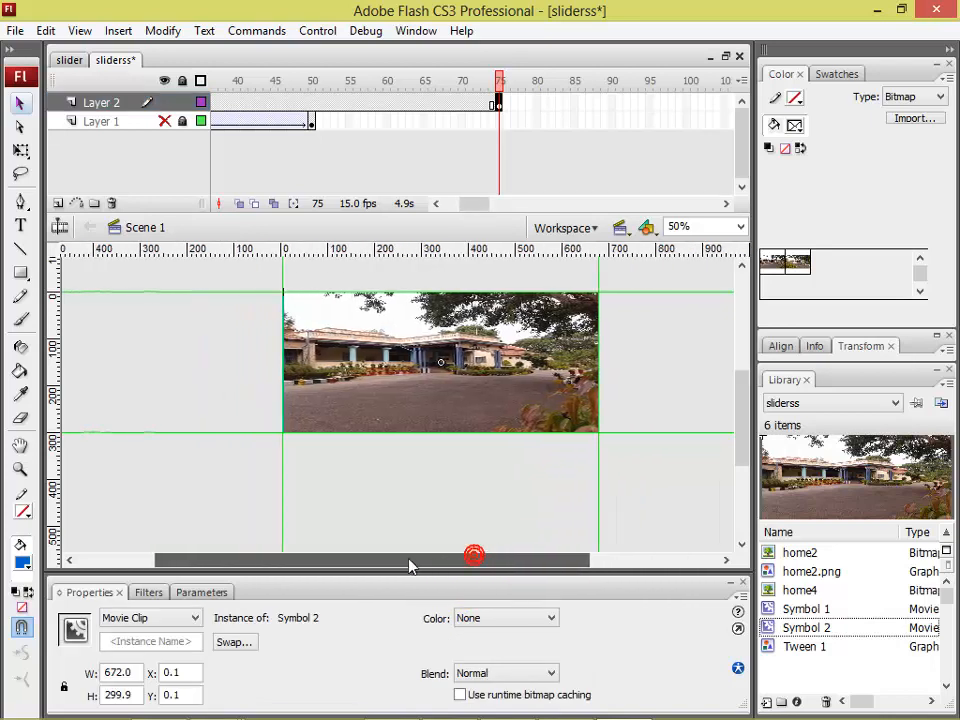
left_click_drag(497, 204, 466, 207)
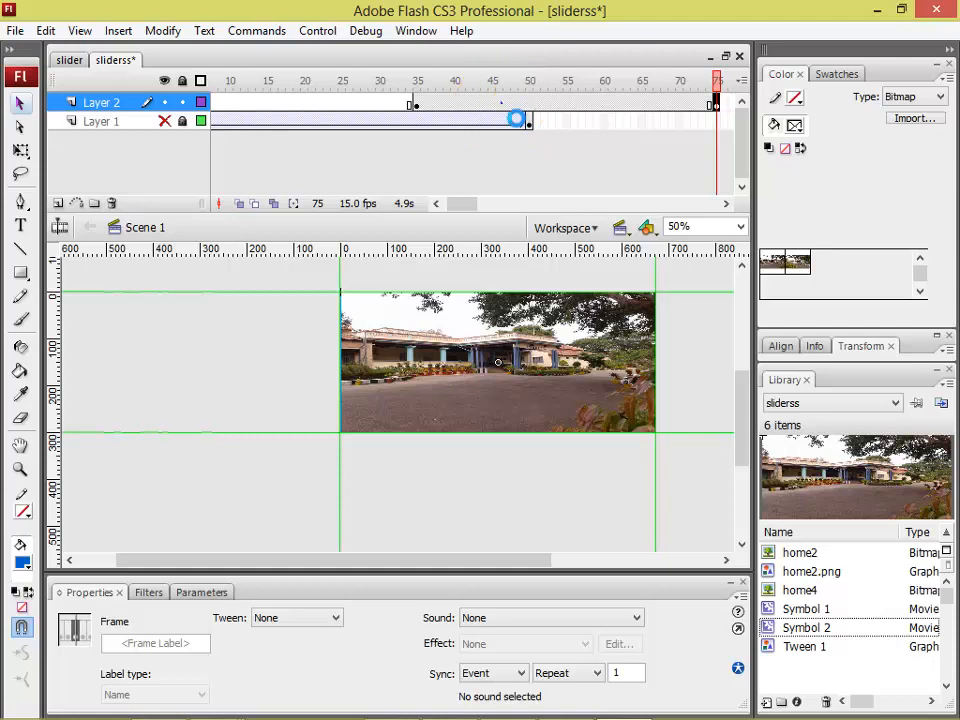
right_click(501, 104)
left_click(540, 113)
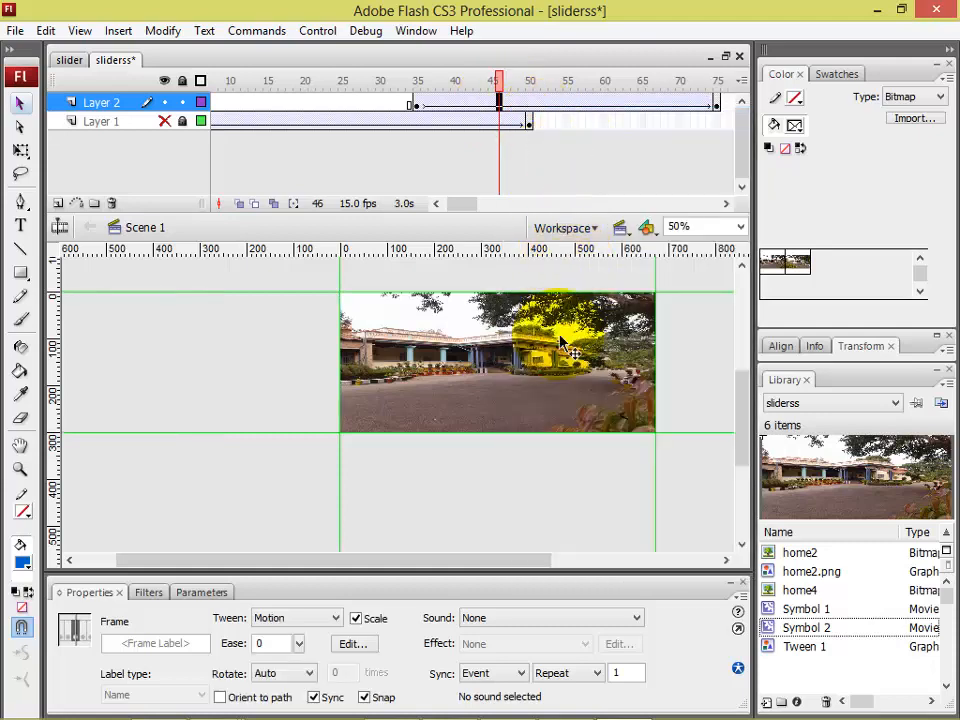
left_click(164, 122)
left_click(219, 444)
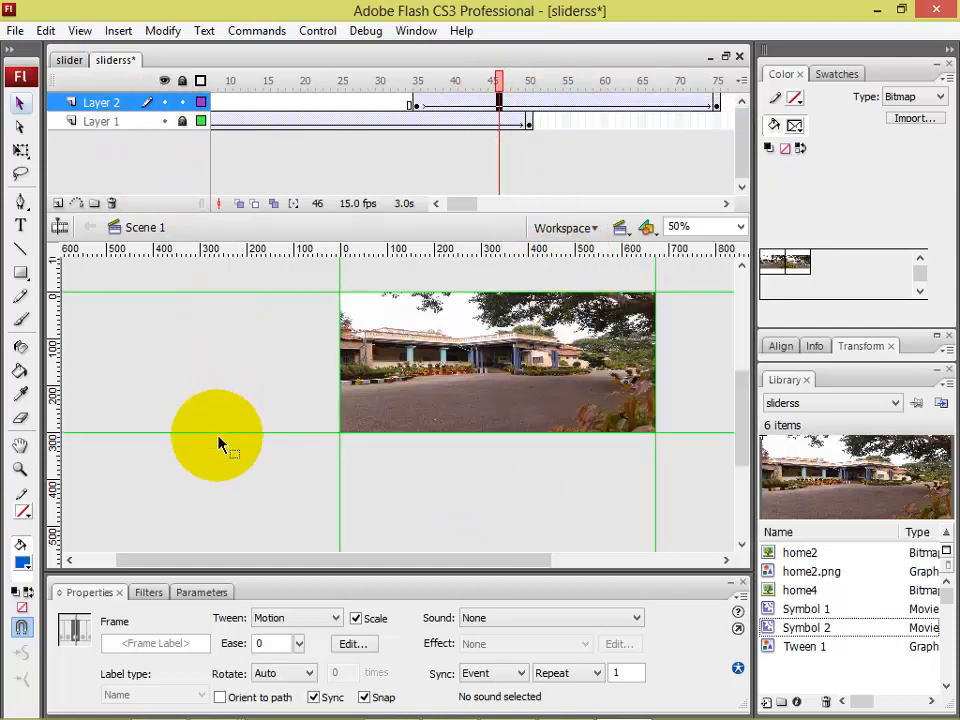
Test the movie to preview the change between the two photos, close the preview and save the document.
key("ctrl+Return")
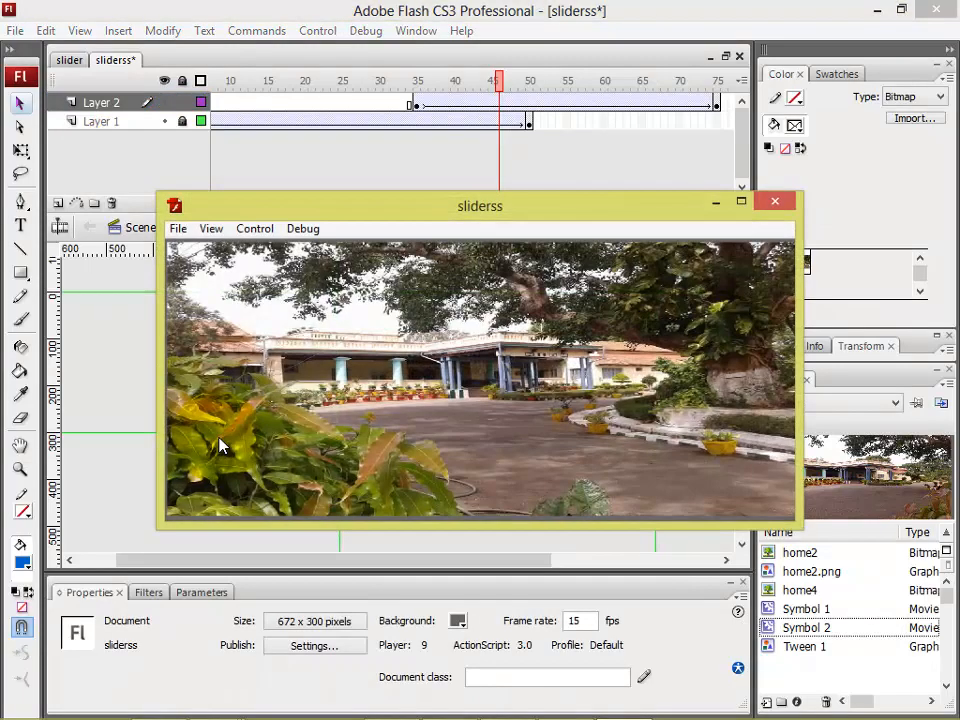
left_click(221, 446)
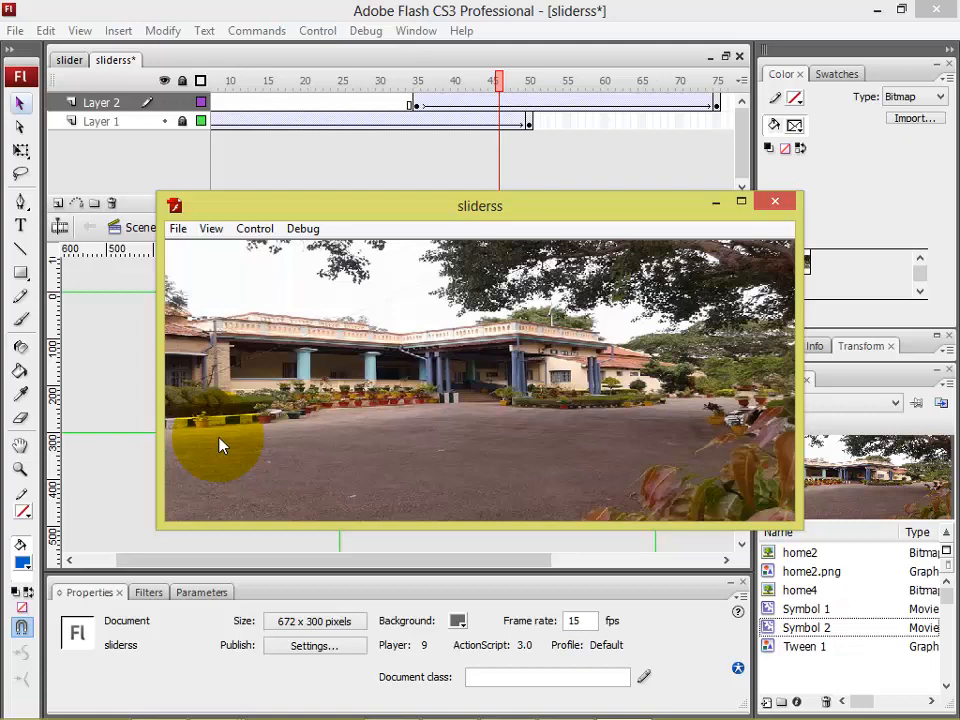
left_click(221, 446)
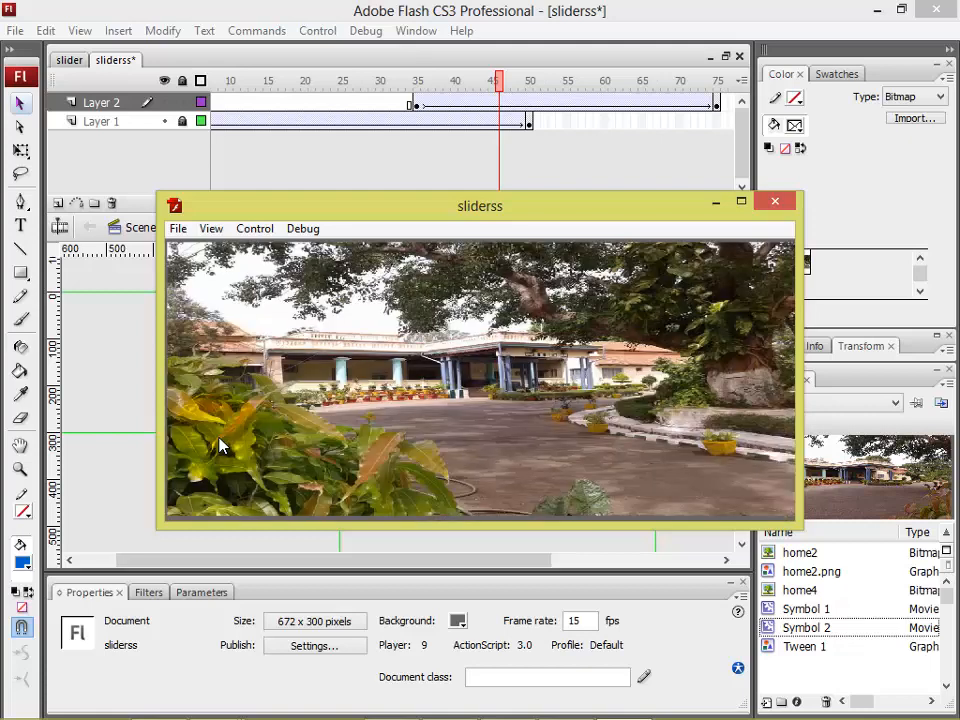
left_click(221, 446)
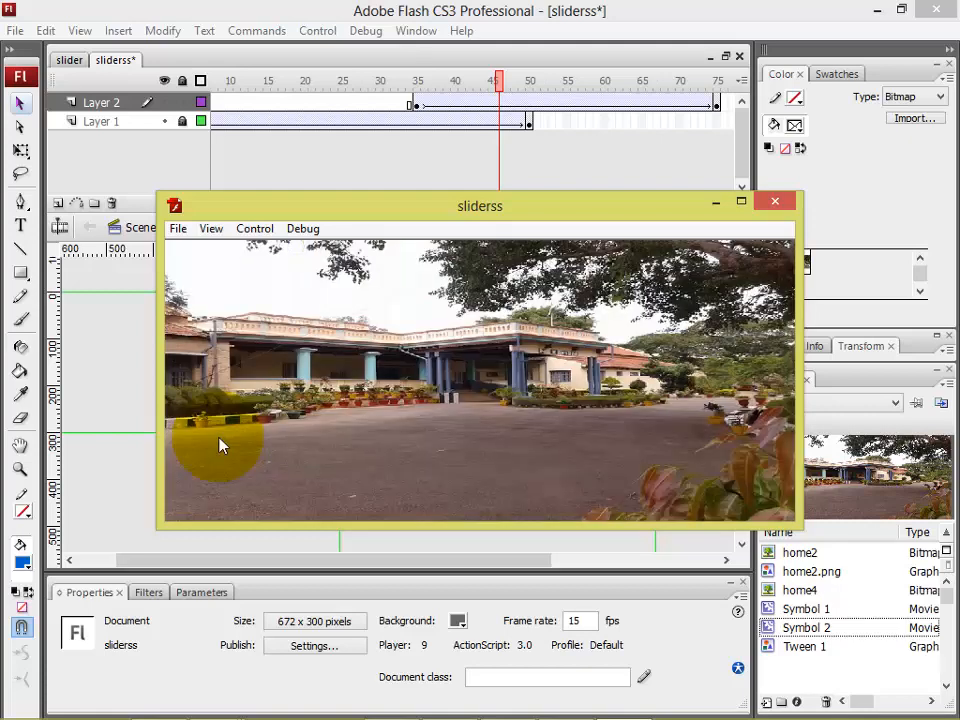
left_click(774, 202)
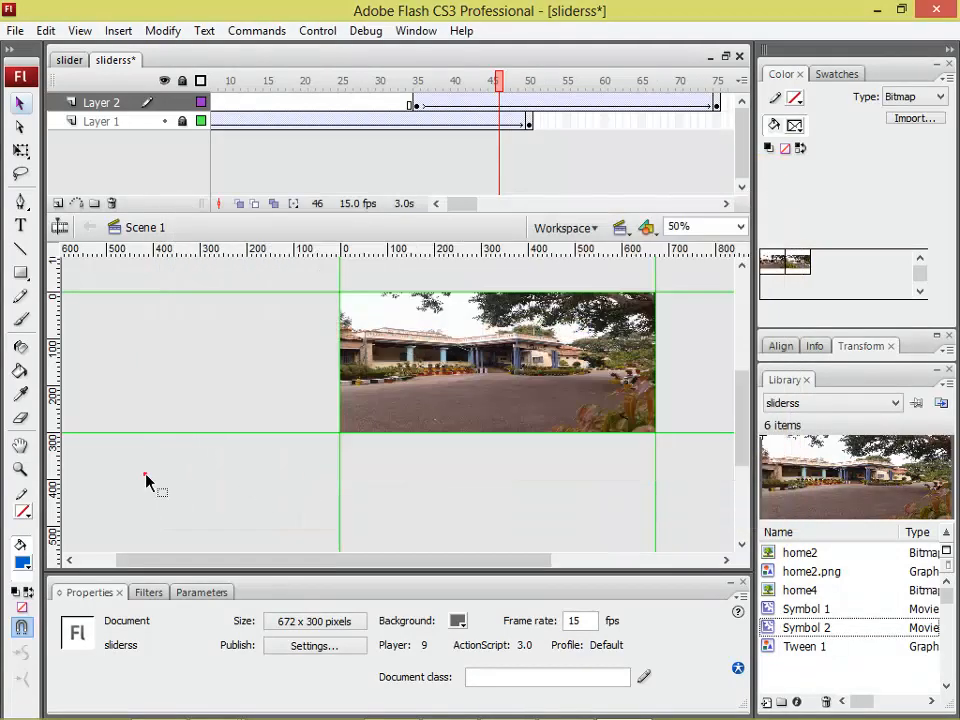
key("ctrl+s")
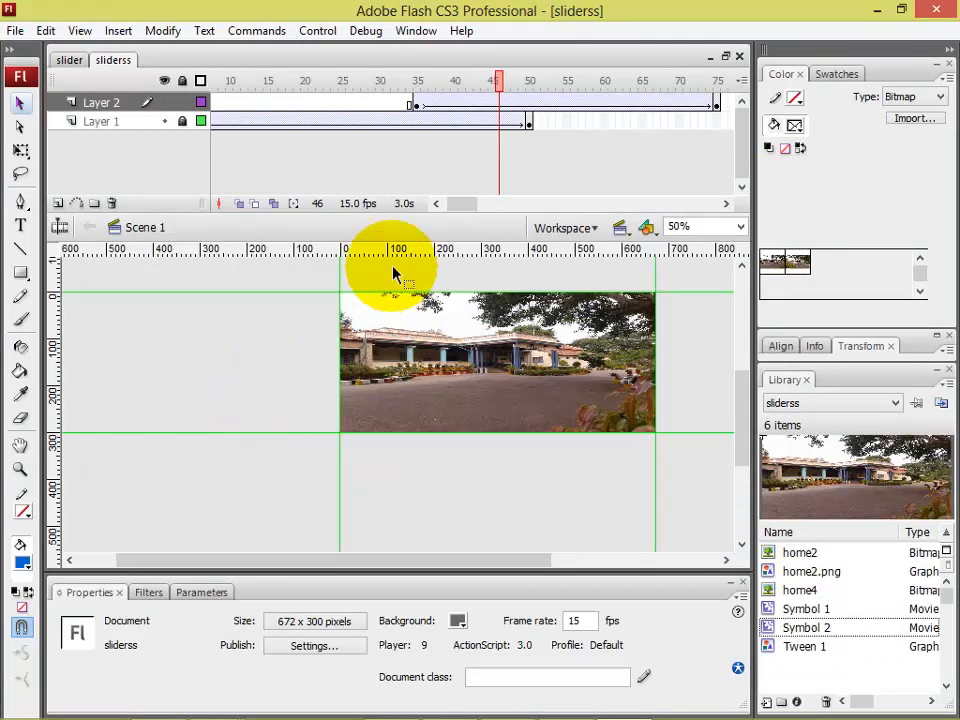
Go back to frame 35 and select that frame on Layer 1.
left_click_drag(462, 204, 459, 212)
left_click(469, 124)
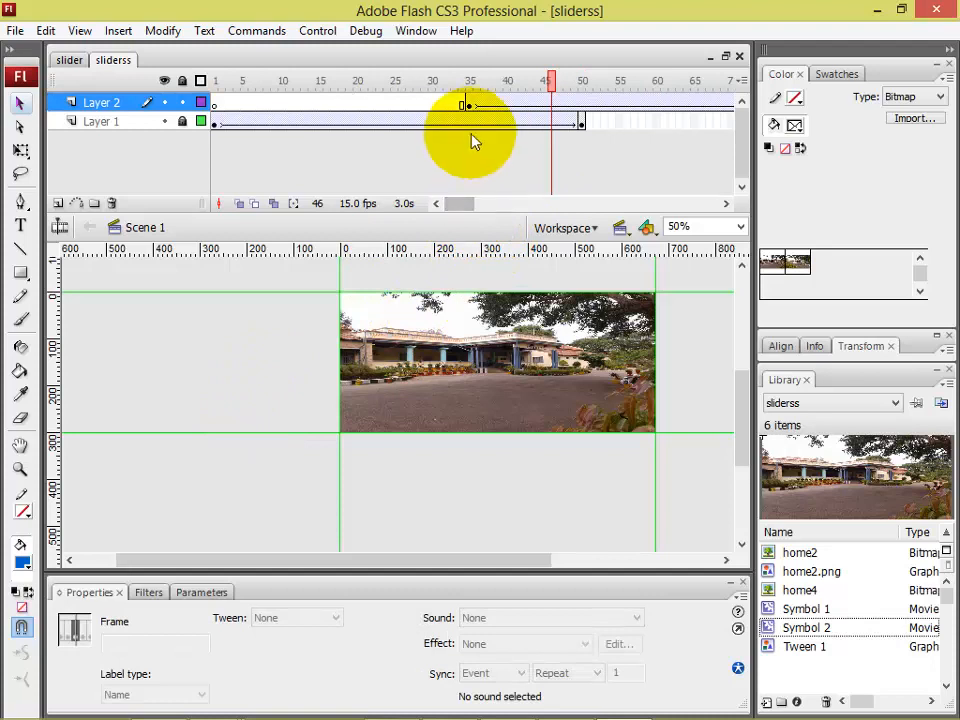
left_click(454, 364)
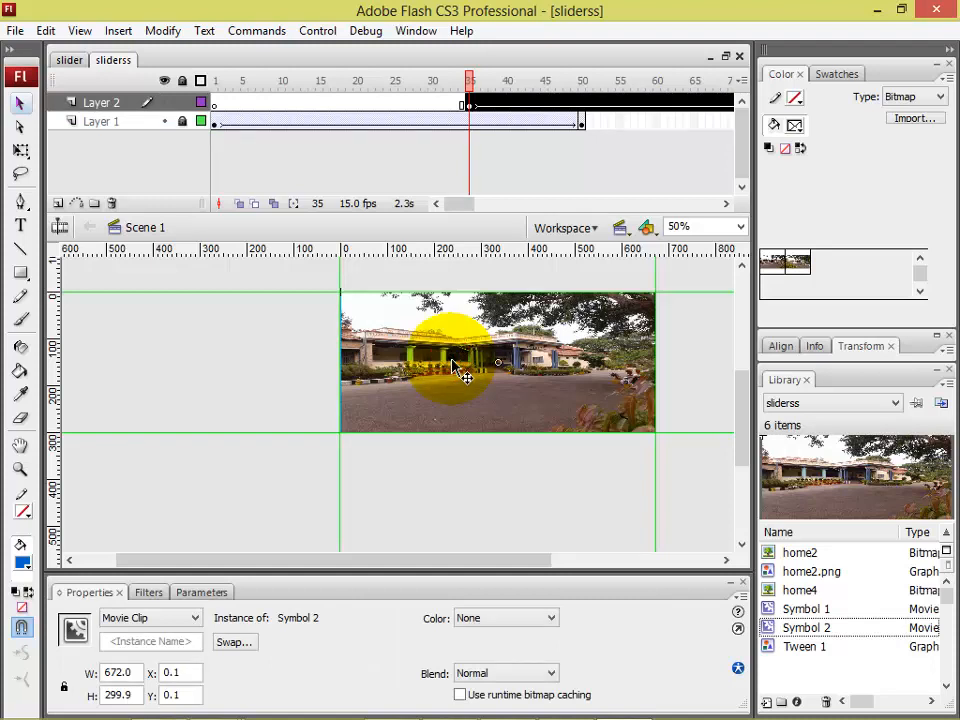
left_click(469, 122)
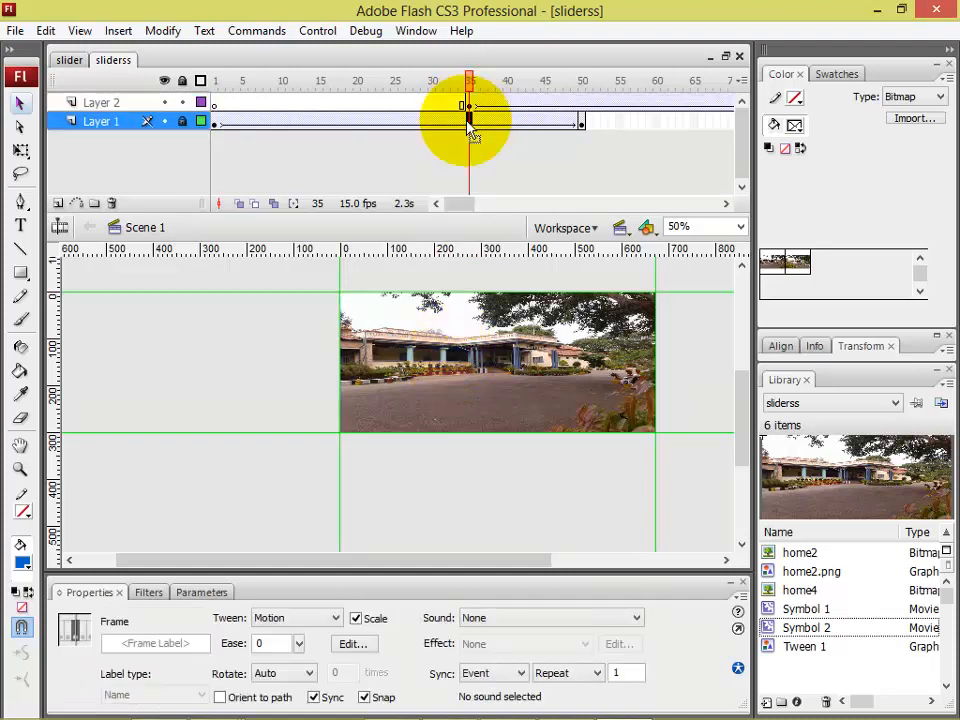
left_click(200, 121)
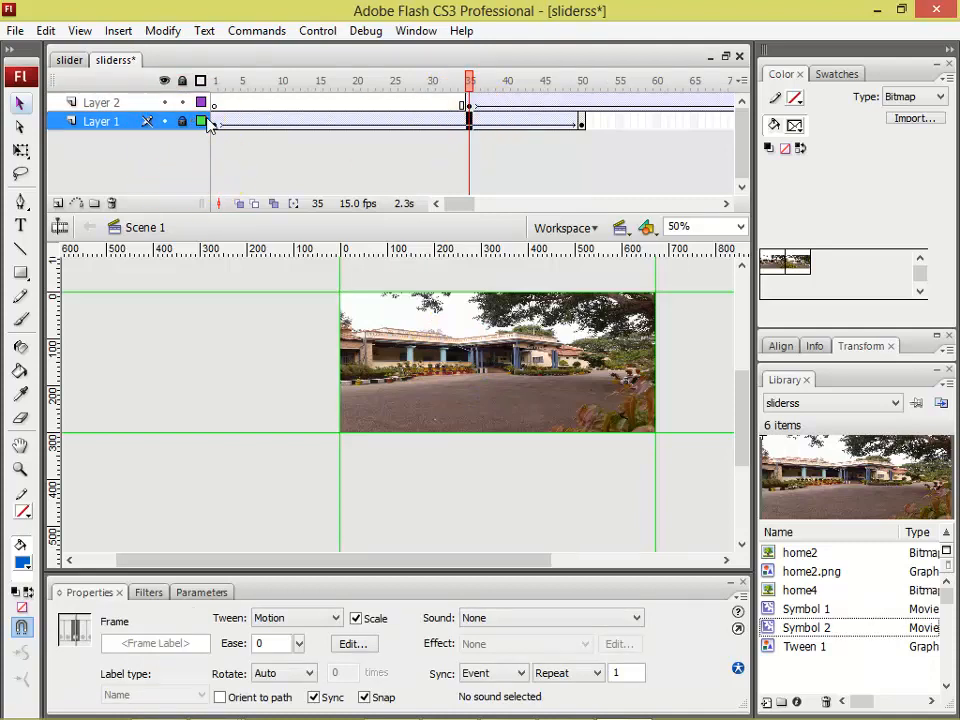
double_click(199, 123)
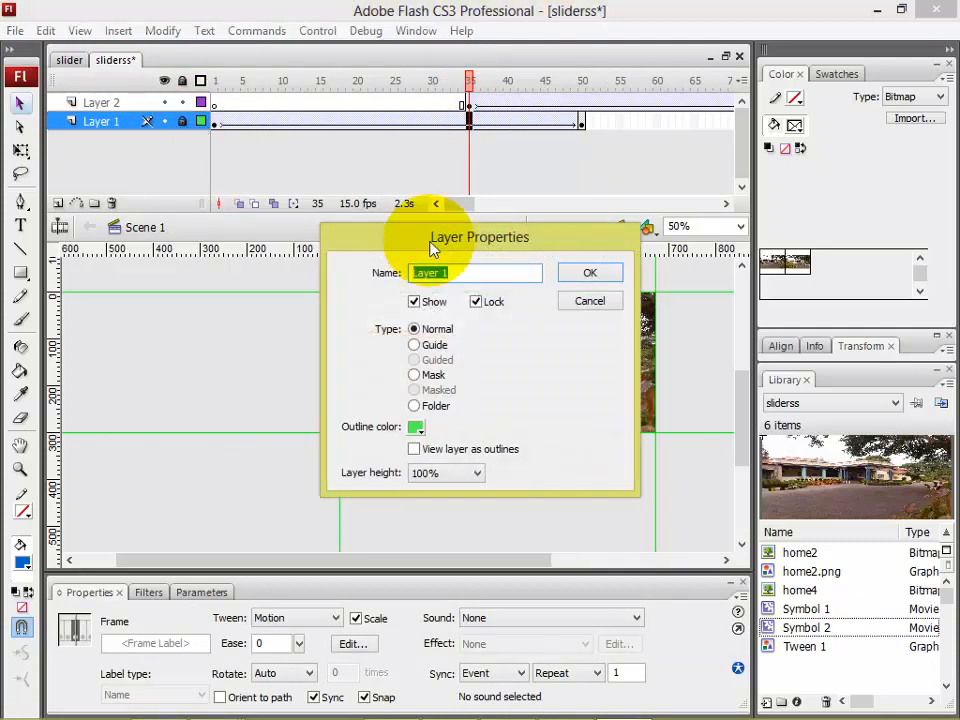
left_click(600, 300)
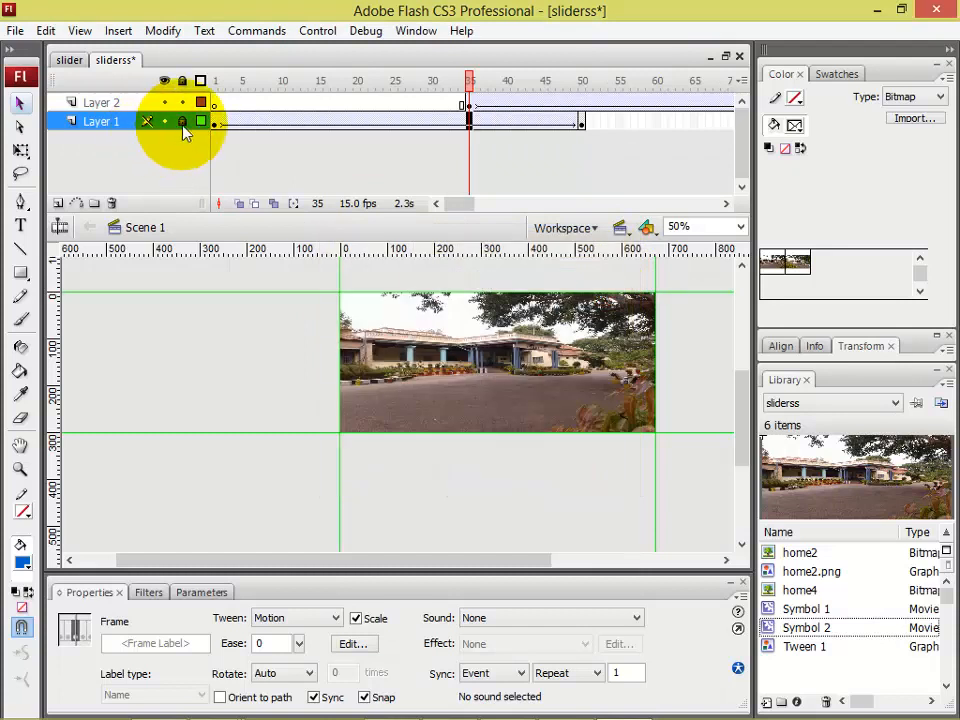
Unlock Layer 1 and insert a keyframe at its frame 35.
left_click(183, 122)
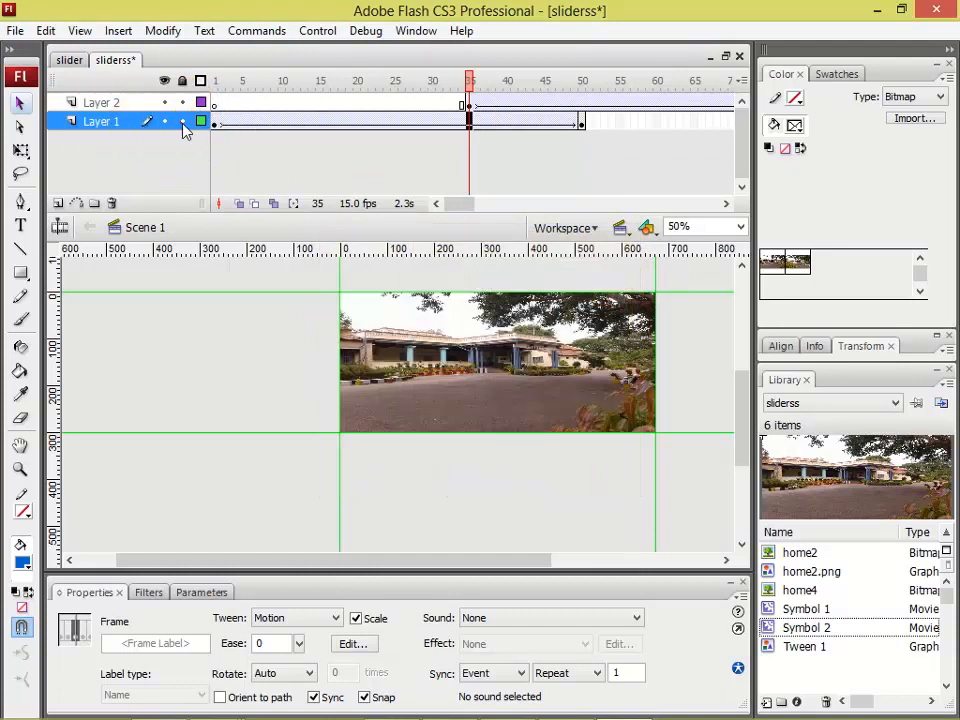
left_click(470, 123)
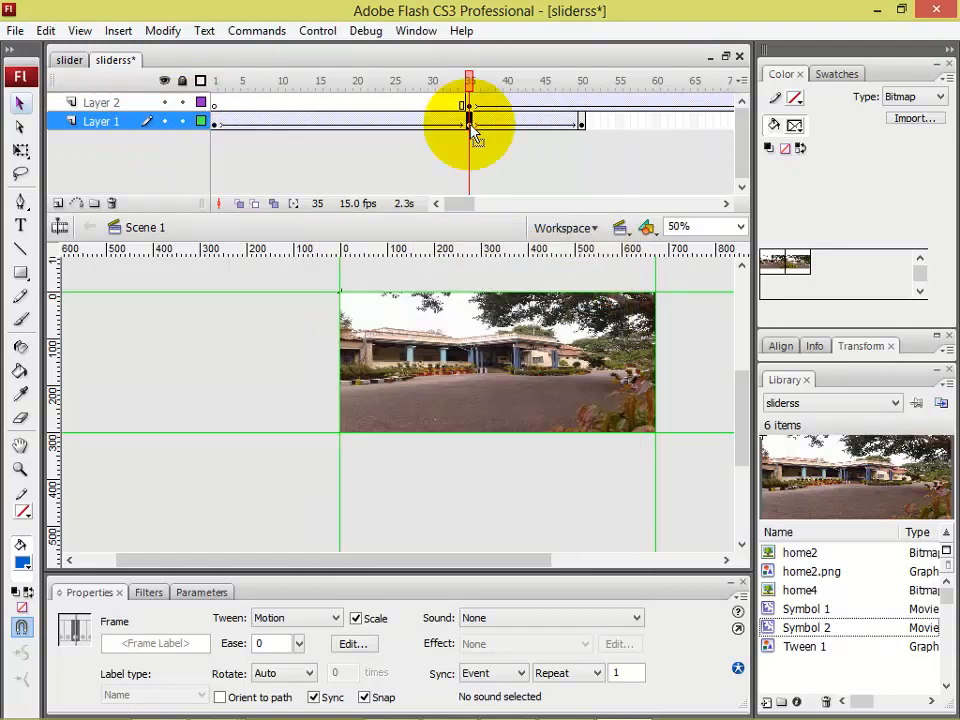
Apply an Alpha color effect of 28% to the Layer 2 photo at frame 35.
left_click(472, 339)
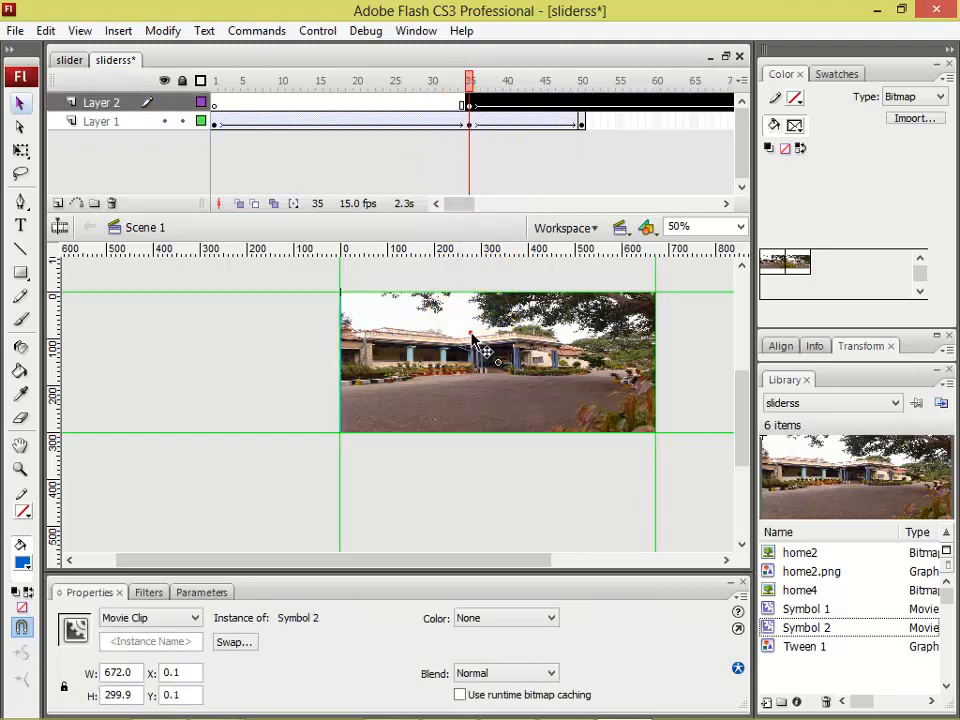
left_click(460, 332)
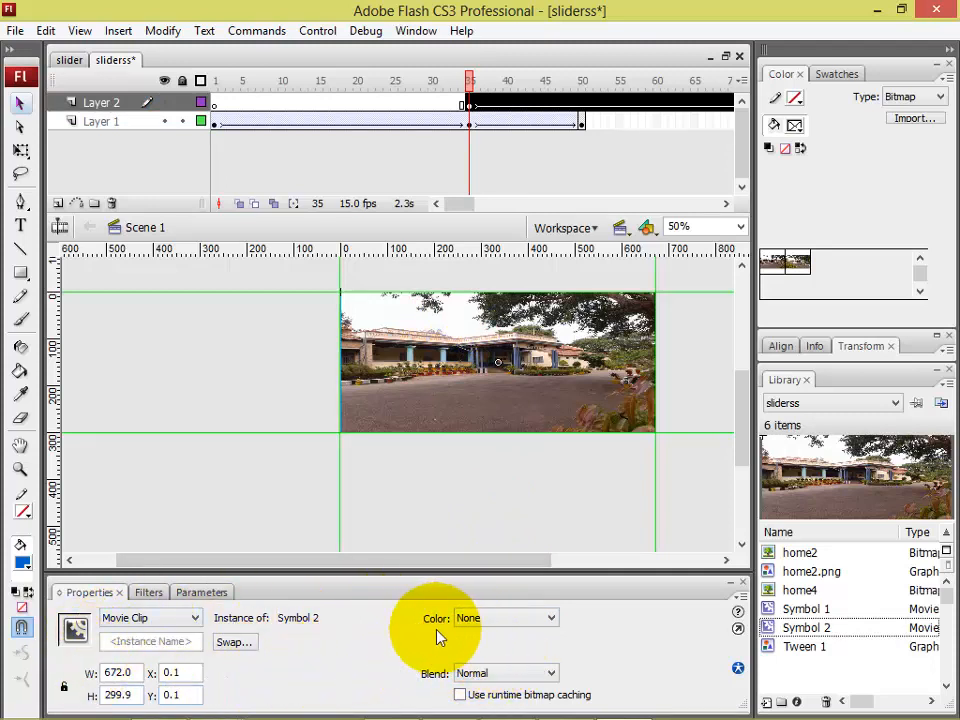
left_click(480, 622)
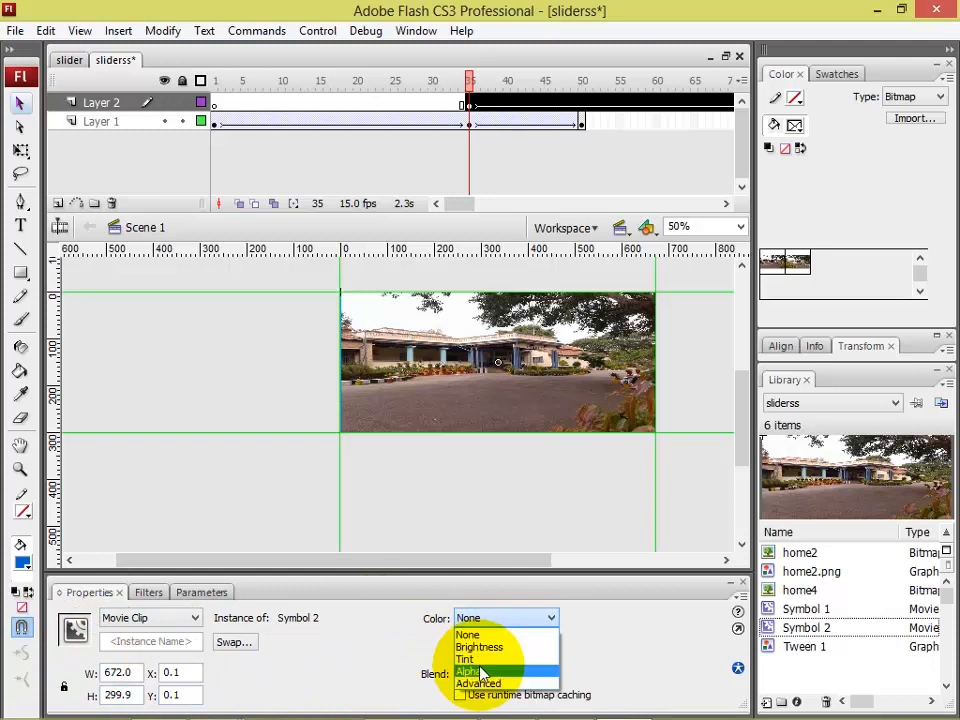
left_click(487, 672)
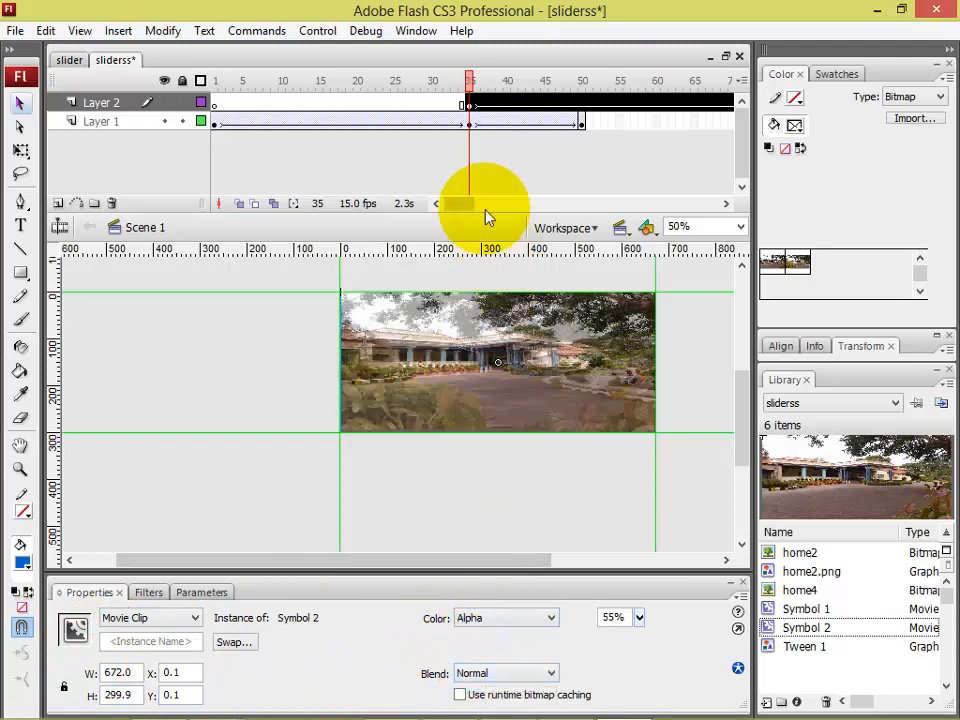
left_click_drag(639, 618, 649, 666)
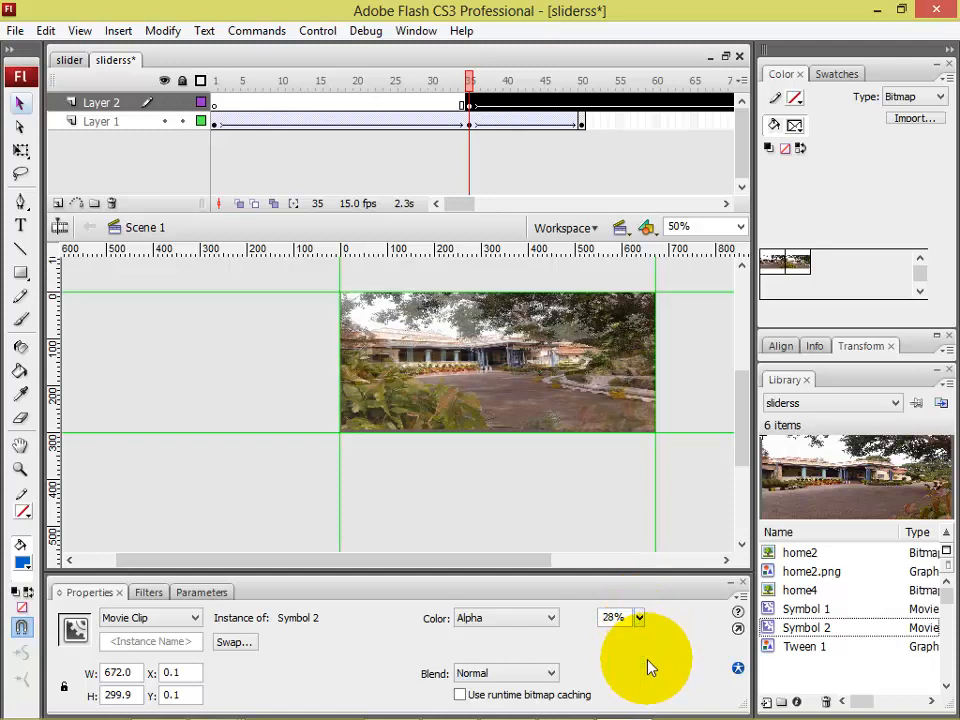
Hide Layer 2 and apply an Alpha color effect of 0% to the Layer 1 photo at frame 50.
left_click(486, 126)
left_click(501, 126)
left_click_drag(506, 132, 582, 125)
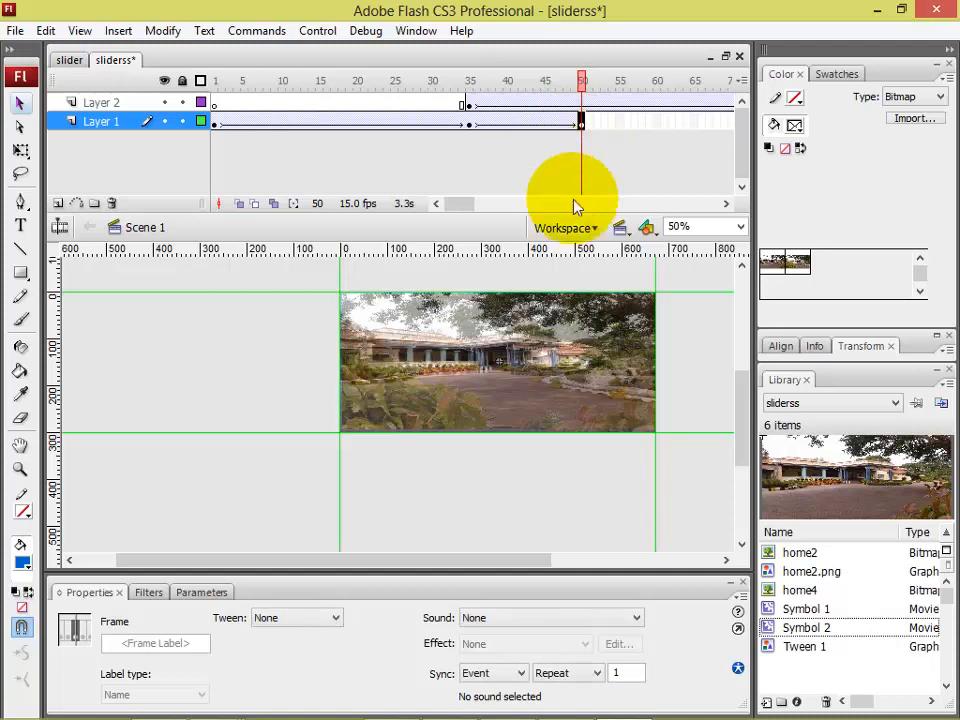
left_click(165, 102)
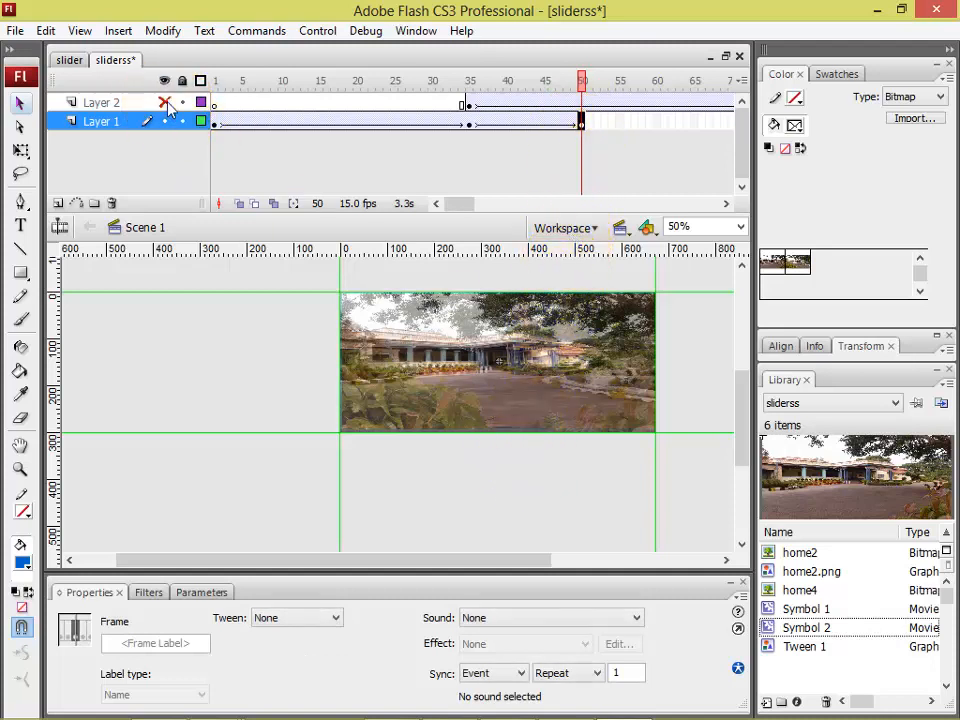
left_click(476, 370)
left_click(505, 617)
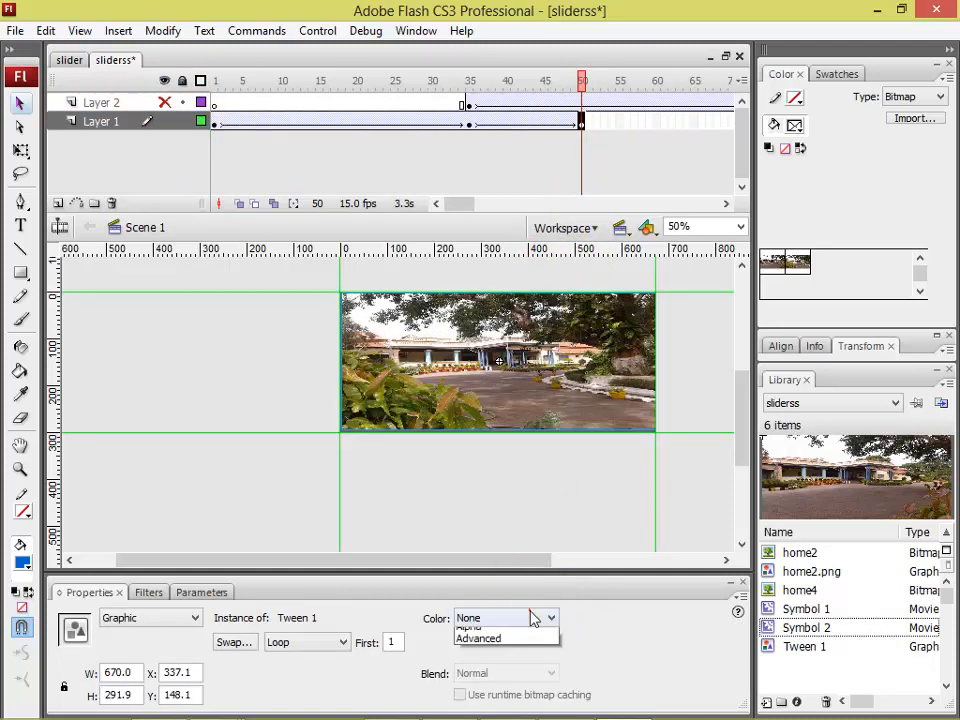
left_click(470, 669)
left_click_drag(638, 617, 634, 716)
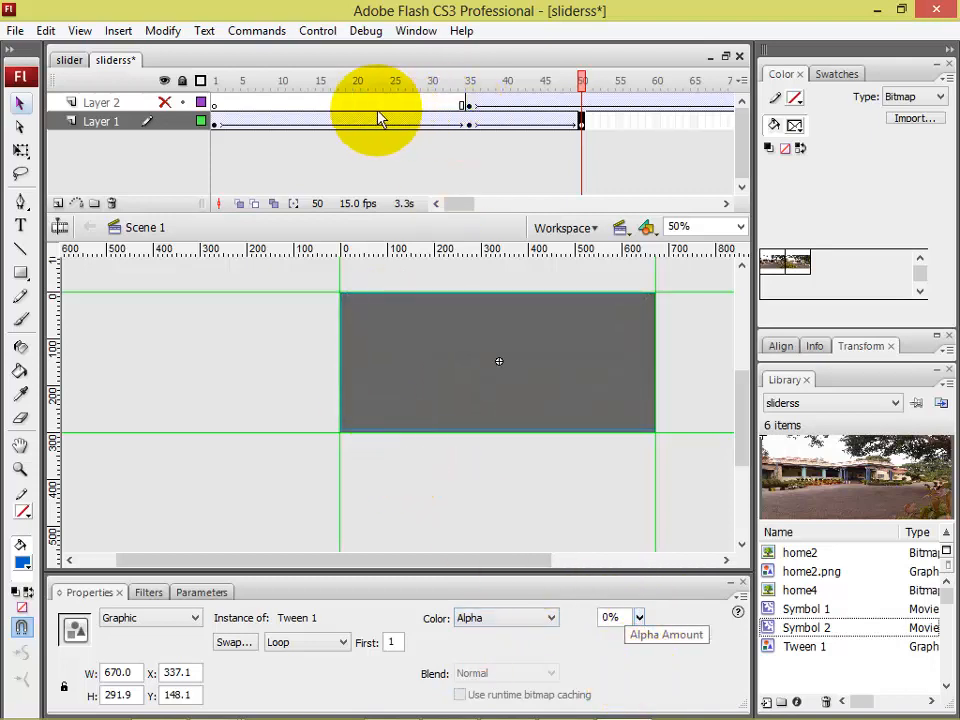
Return to frame 35 of Layer 1, save the document, test the movie and close the preview.
left_click(470, 122)
left_click(285, 352)
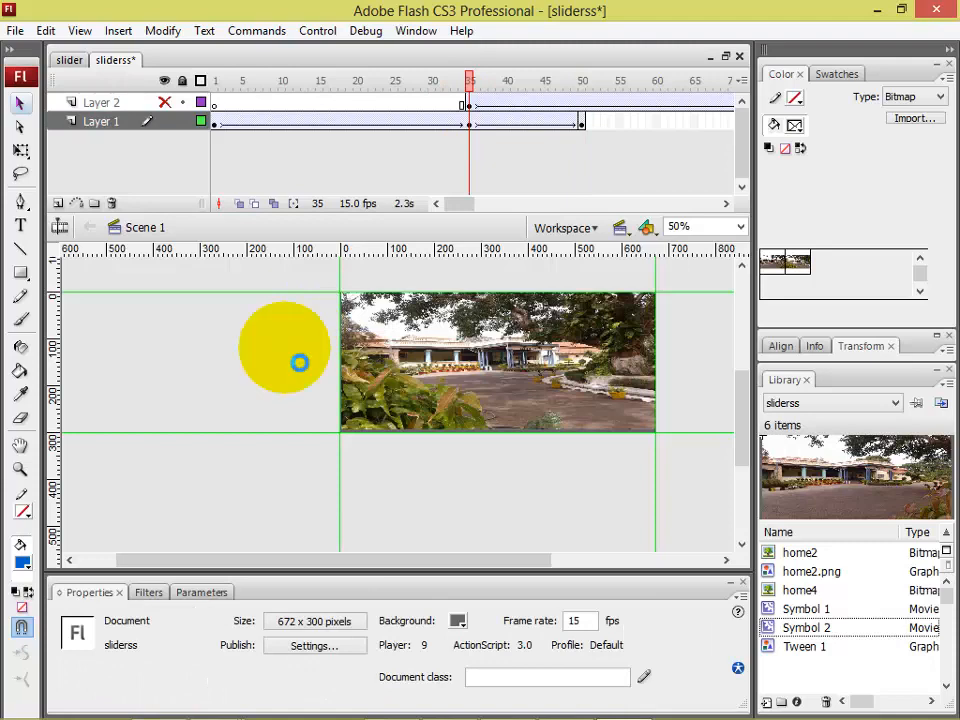
key("ctrl+s")
key("ctrl+Return")
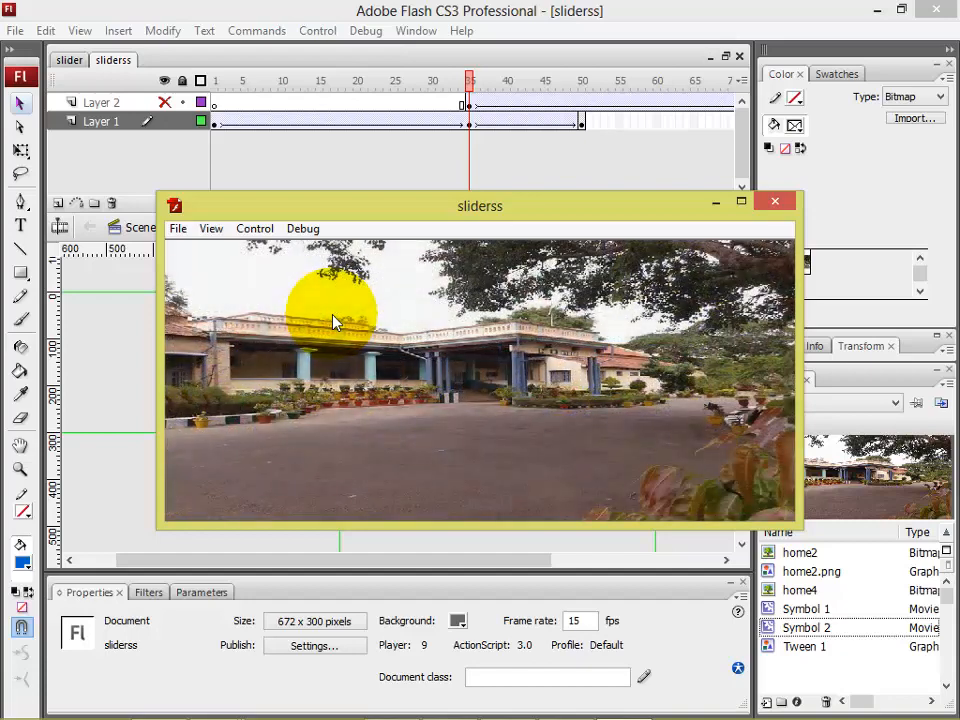
left_click(765, 205)
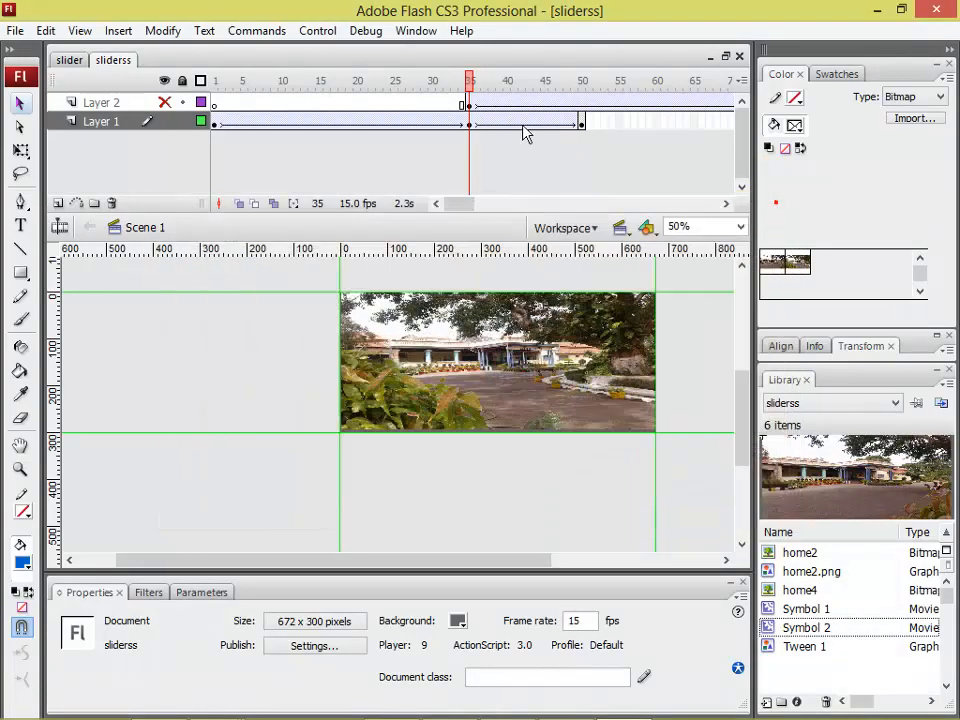
Make Layer 2 visible again and hide Layer 1.
left_click(465, 103)
left_click(582, 103)
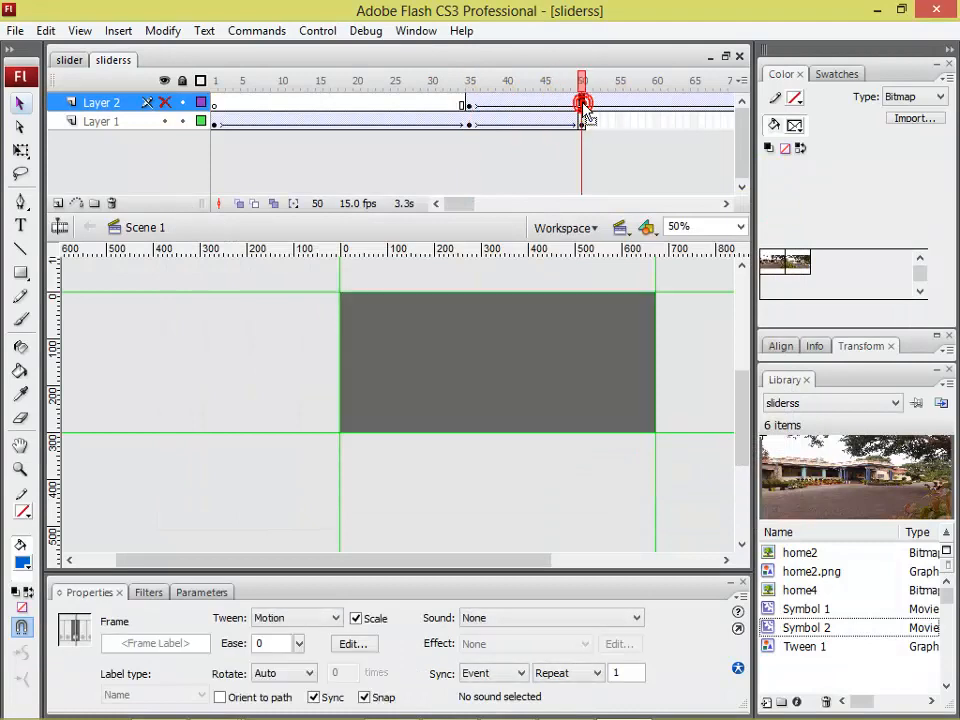
left_click(567, 103)
left_click(165, 103)
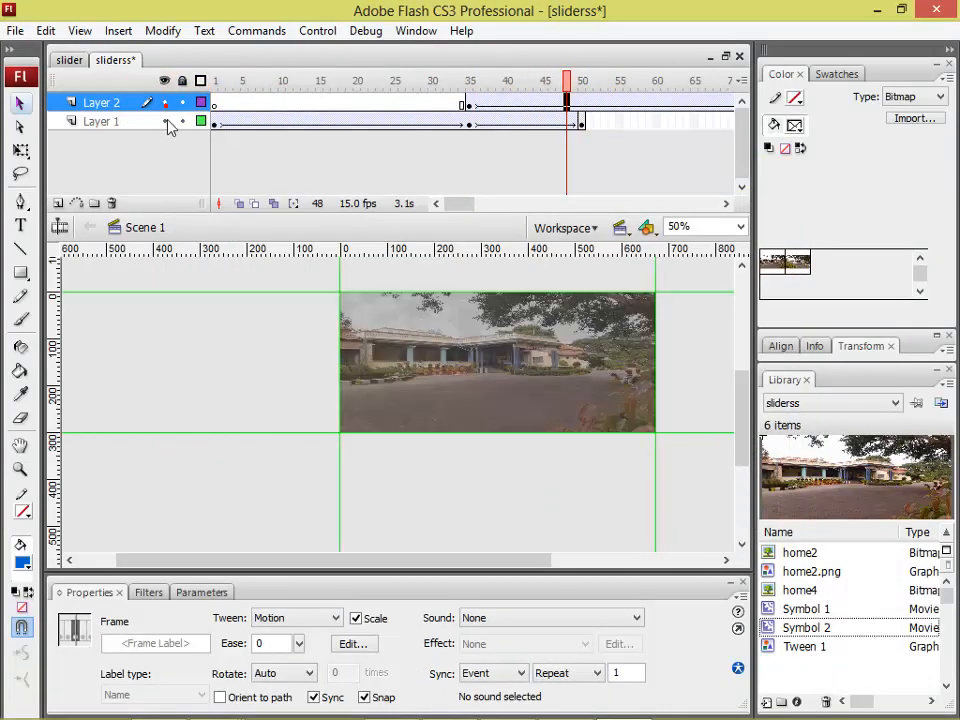
left_click(165, 121)
left_click(165, 121)
Check frames along the Layer 2 tween and insert a keyframe at its frame 46.
left_click(567, 105)
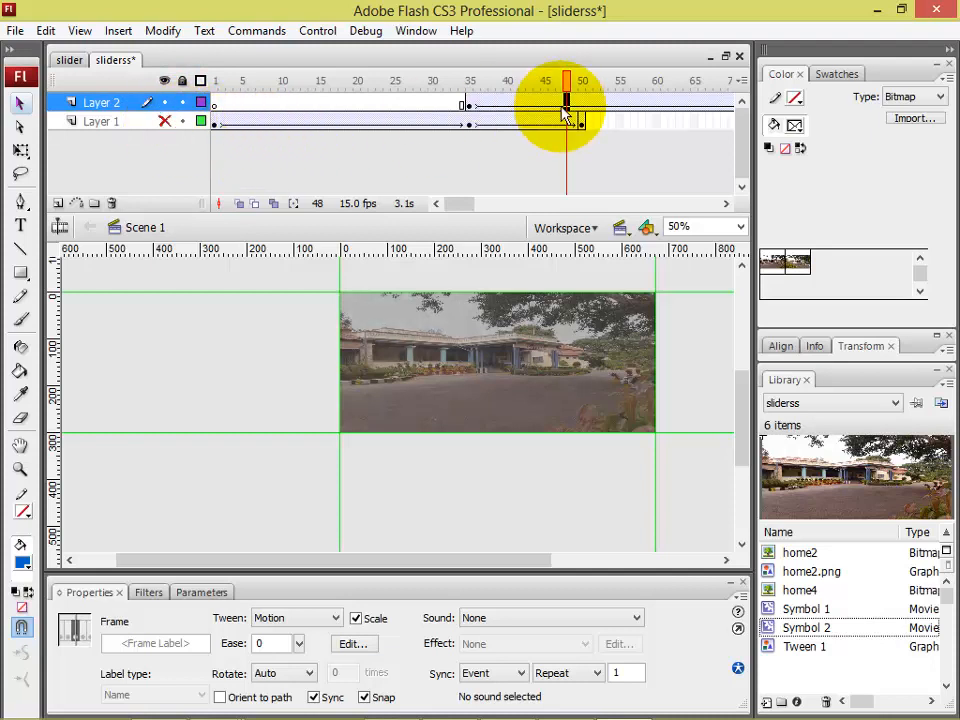
left_click(588, 103)
left_click(626, 104)
left_click(649, 104)
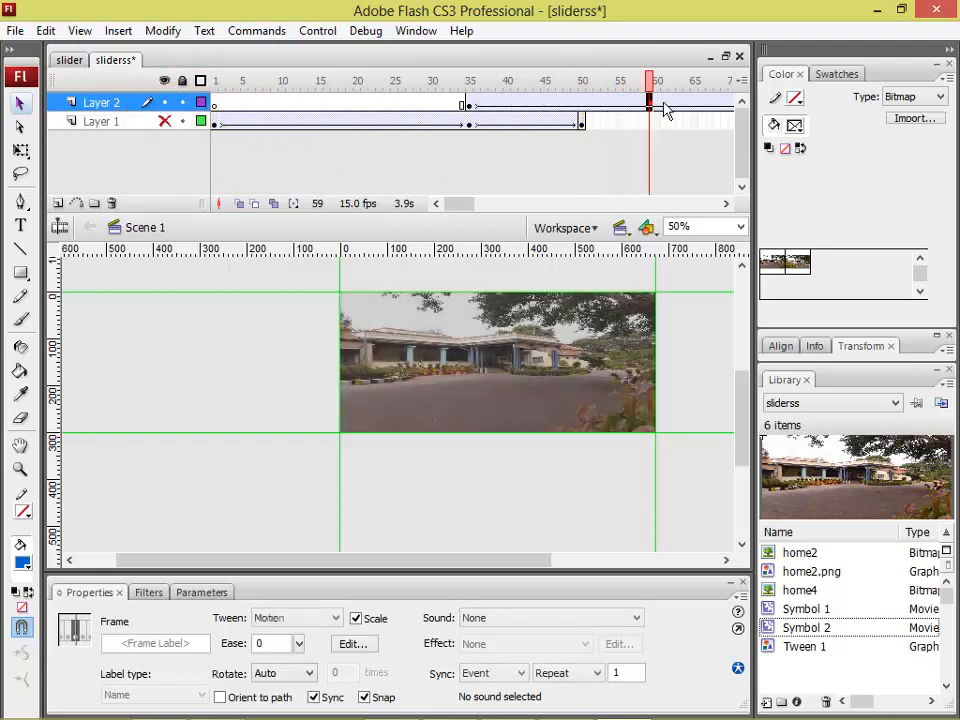
left_click(679, 104)
left_click_drag(465, 206, 473, 204)
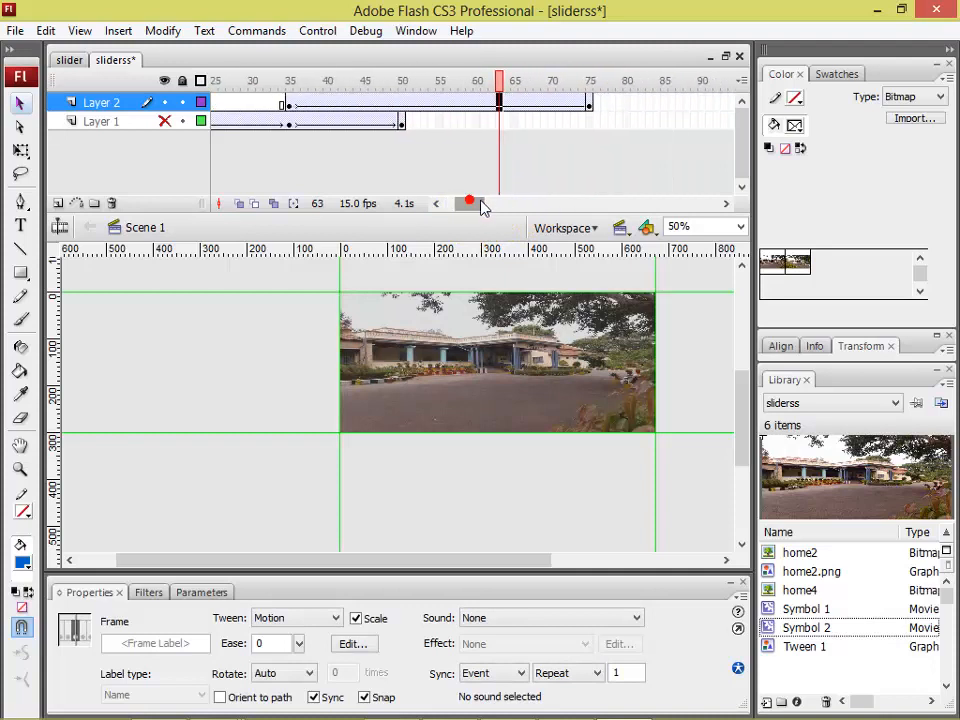
left_click(357, 105)
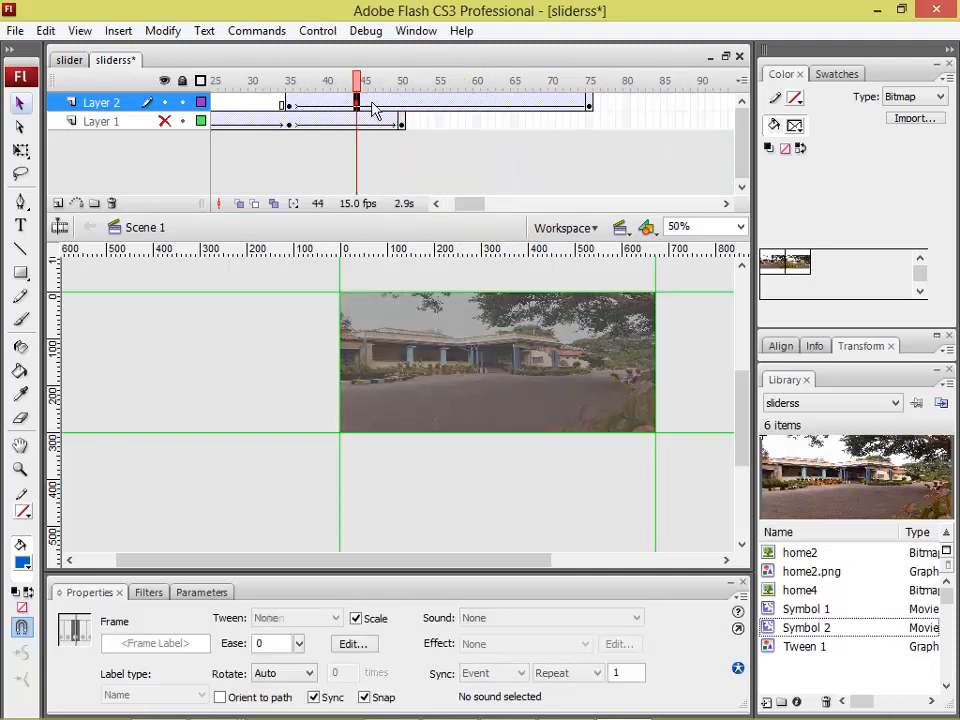
left_click(372, 105)
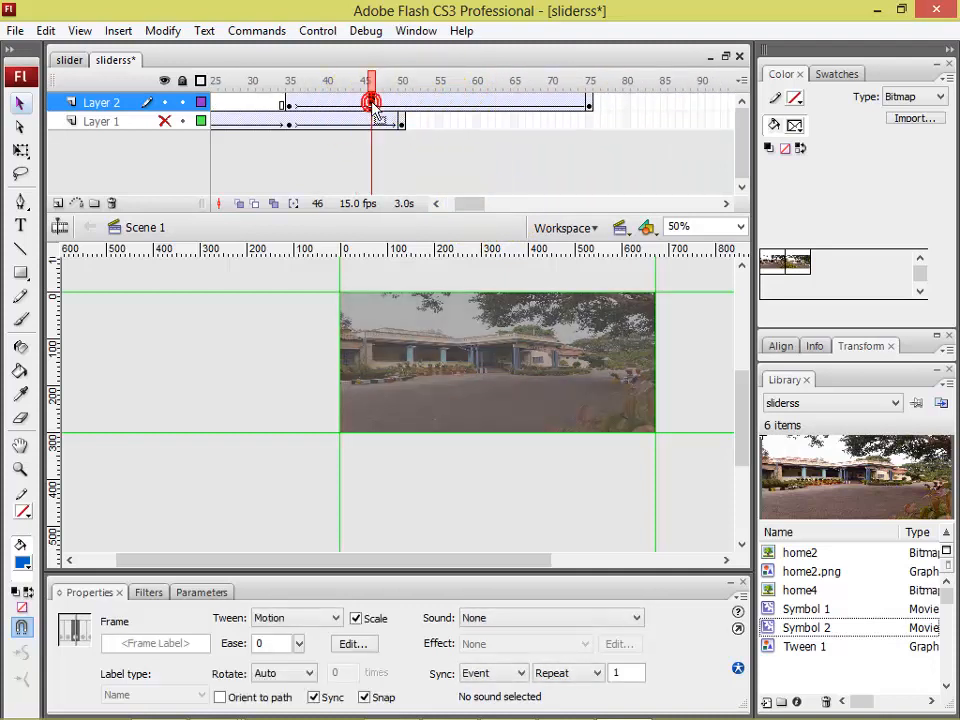
Switch the Layer 2 photo's color effect at frame 46 to Alpha at 92%.
left_click(452, 379)
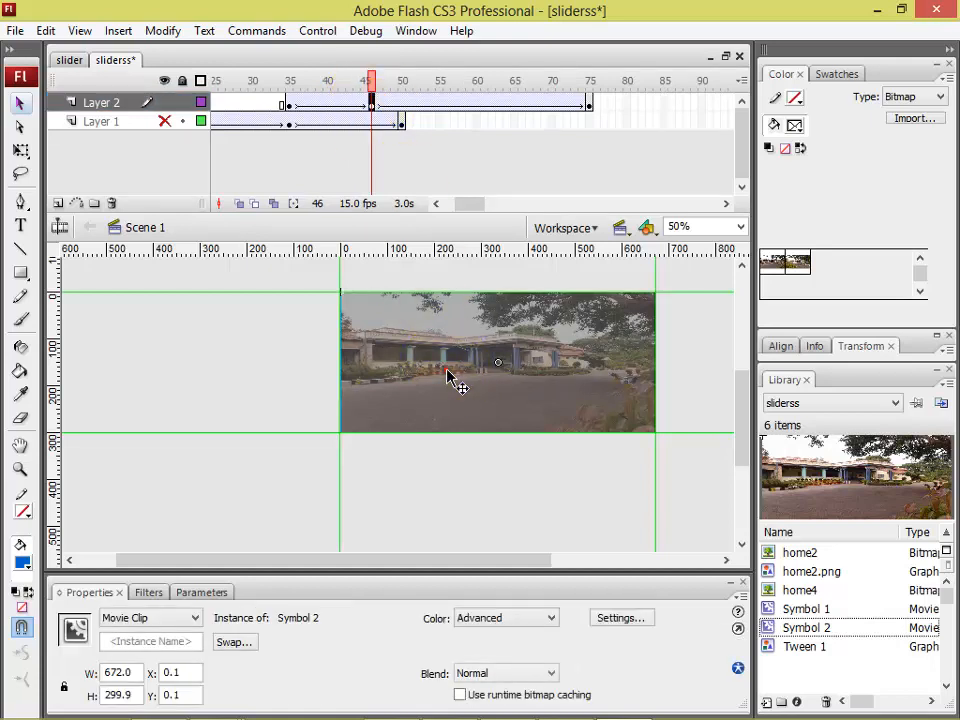
left_click(491, 618)
left_click(480, 672)
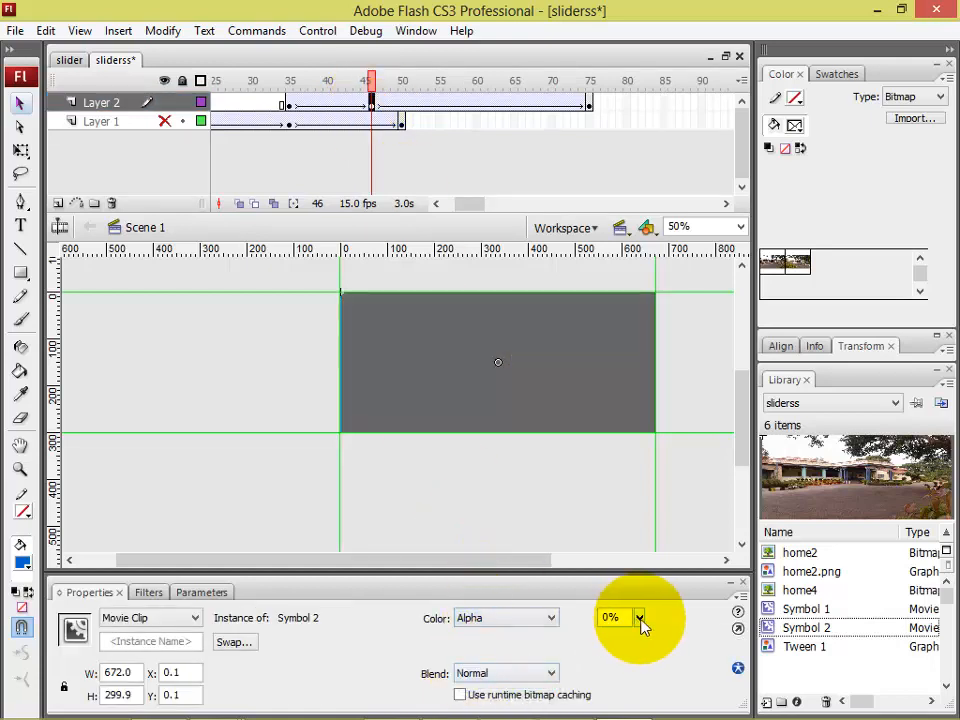
left_click_drag(640, 618, 643, 446)
Insert a keyframe at frame 60 of Layer 2, switch its photo's color effect to Alpha and adjust the amount.
left_click(478, 106)
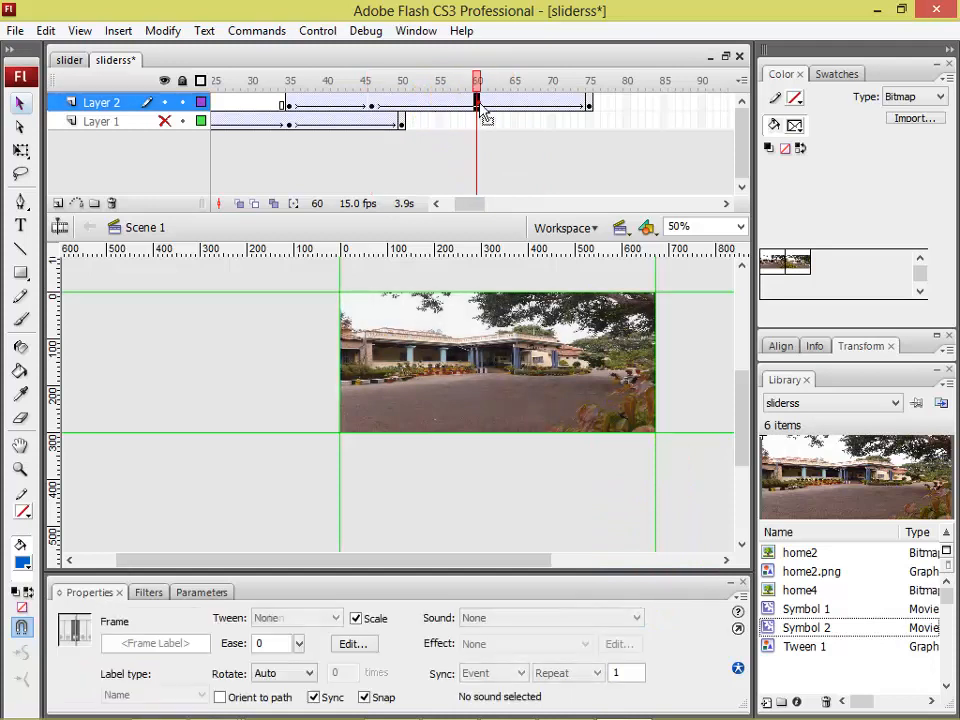
left_click(481, 106)
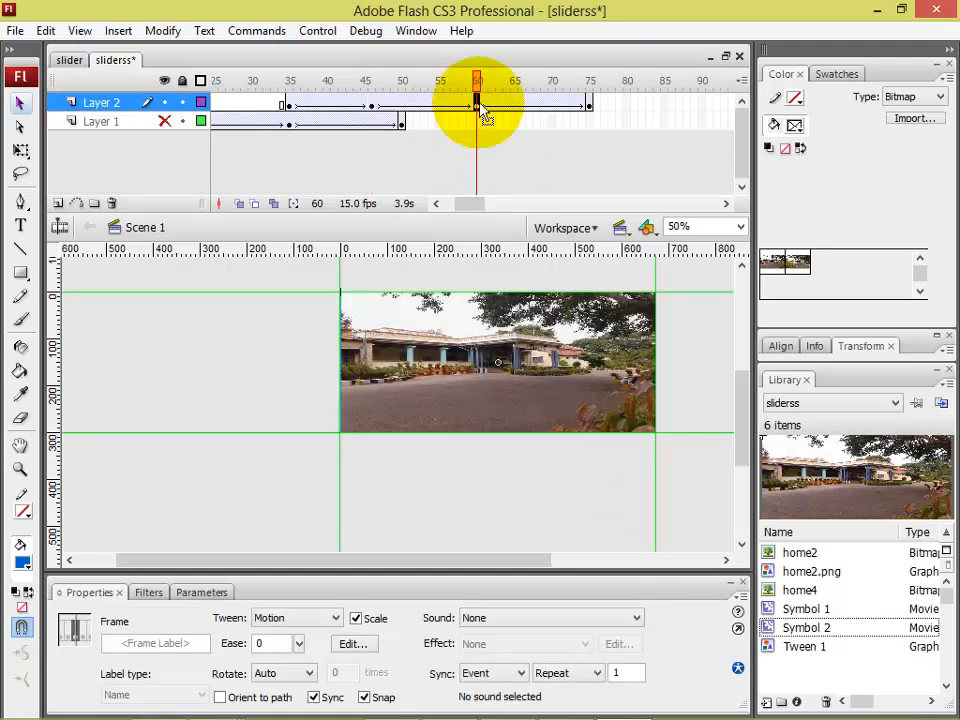
left_click(516, 388)
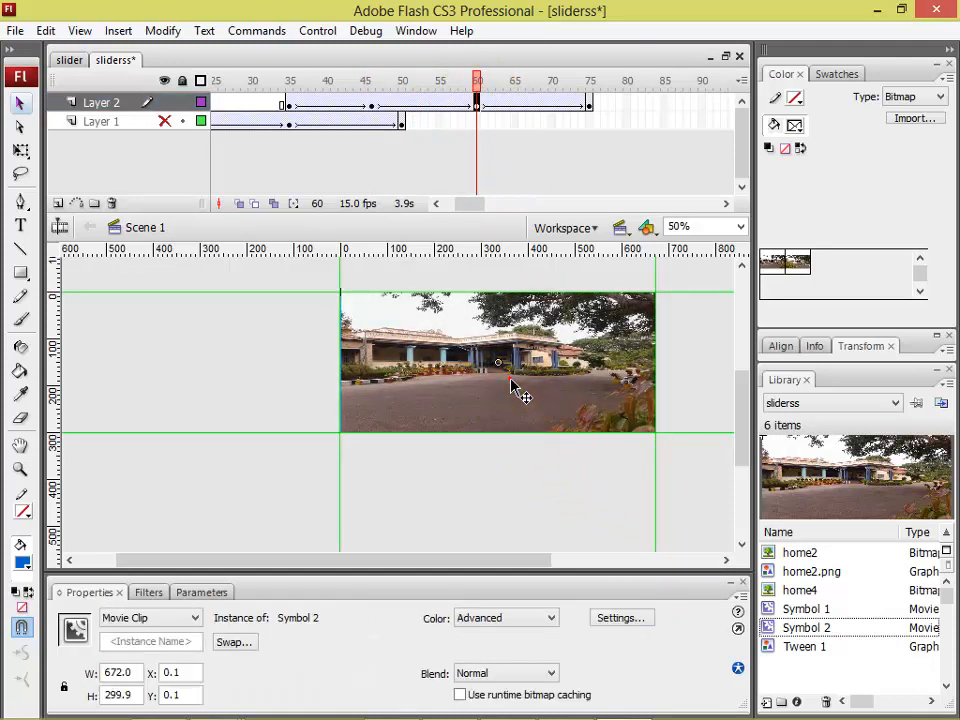
left_click(516, 617)
left_click(502, 670)
left_click(638, 620)
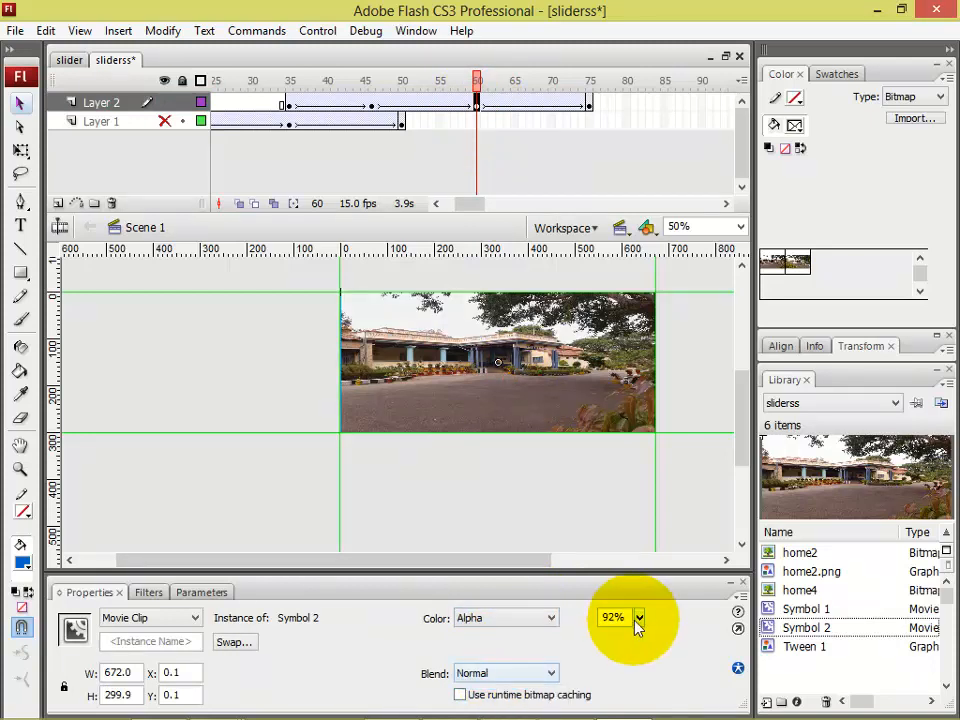
left_click_drag(638, 620, 645, 592)
Apply an Alpha color effect to the Layer 2 photo at frame 75, raise its amount and deselect the photo.
left_click(589, 104)
left_click(530, 345)
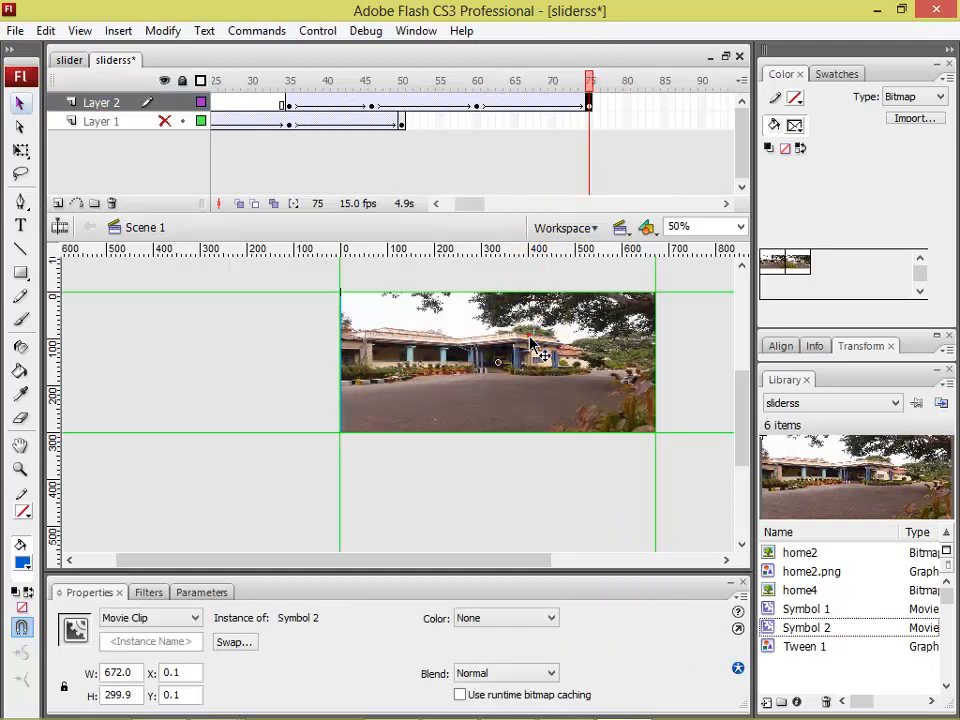
left_click(487, 619)
left_click(482, 678)
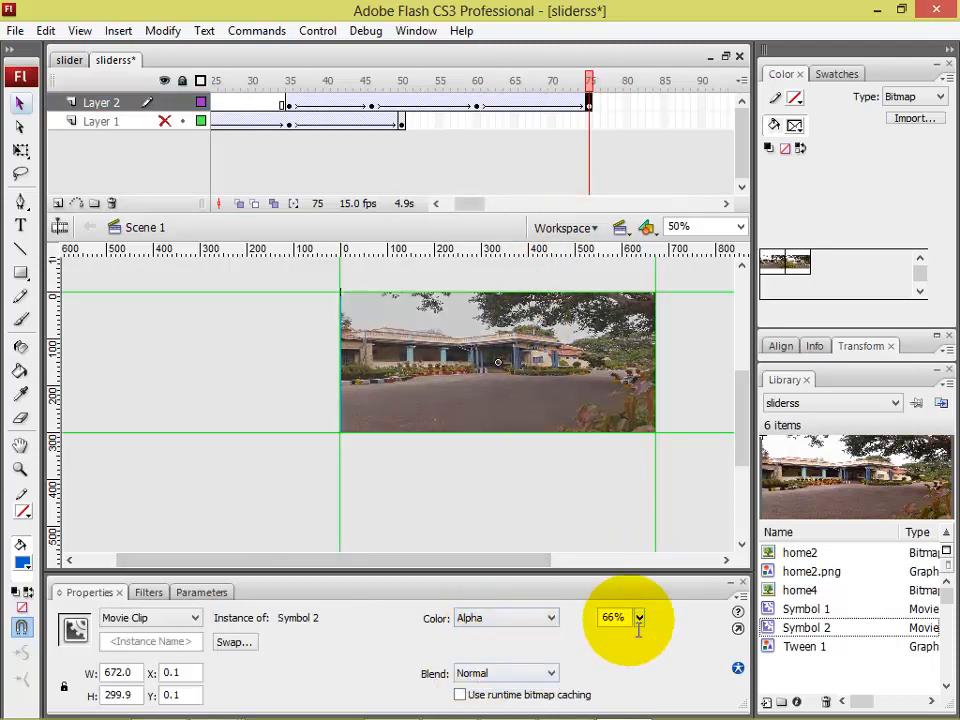
left_click_drag(638, 625, 645, 514)
left_click(699, 481)
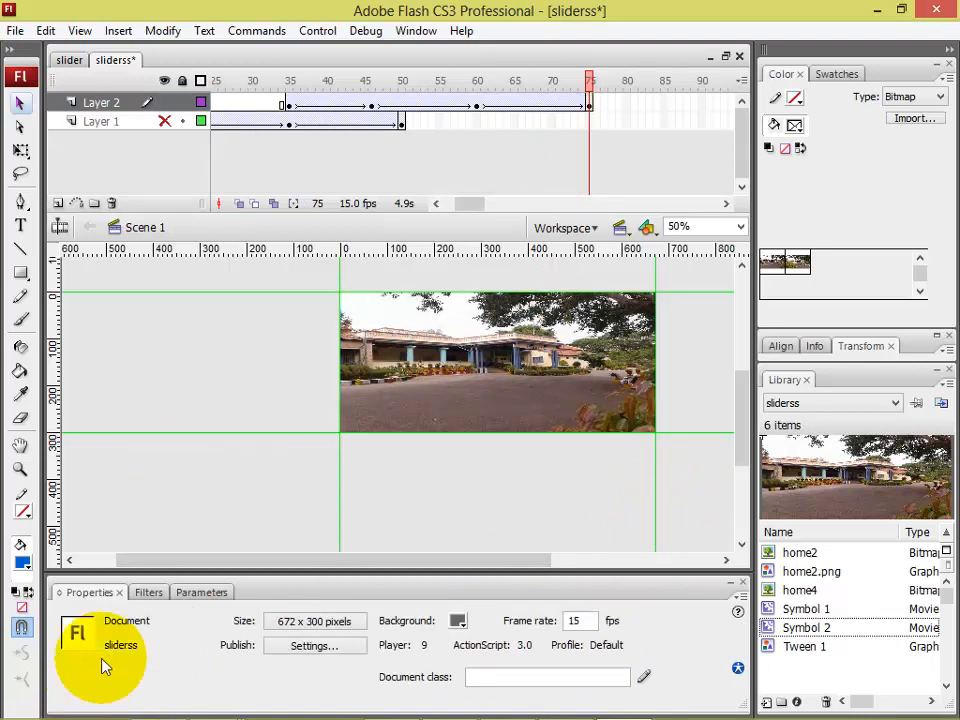
Make Layer 1 visible again, save the document and play the timeline with the stage at 100% zoom.
left_click(165, 122)
left_click(213, 390)
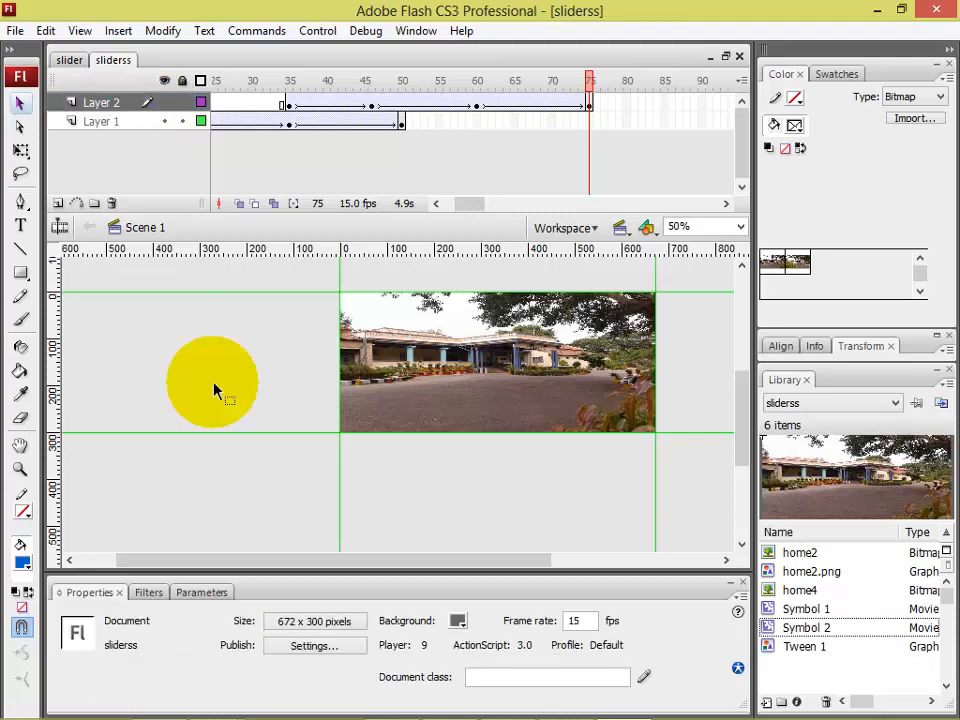
key("ctrl+s")
key("Return")
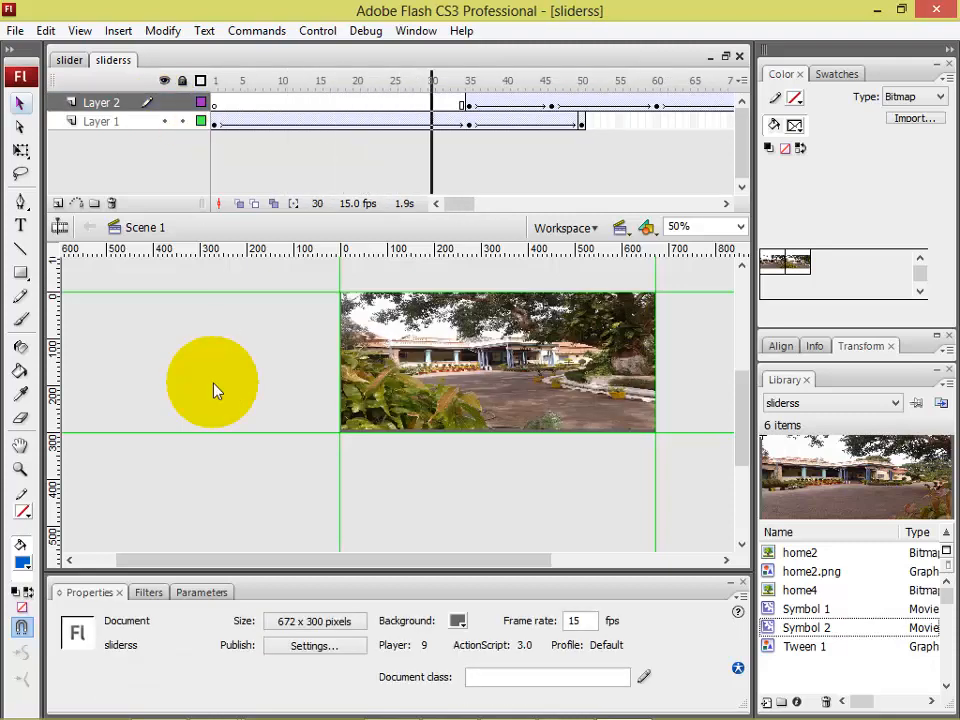
key("ctrl+1")
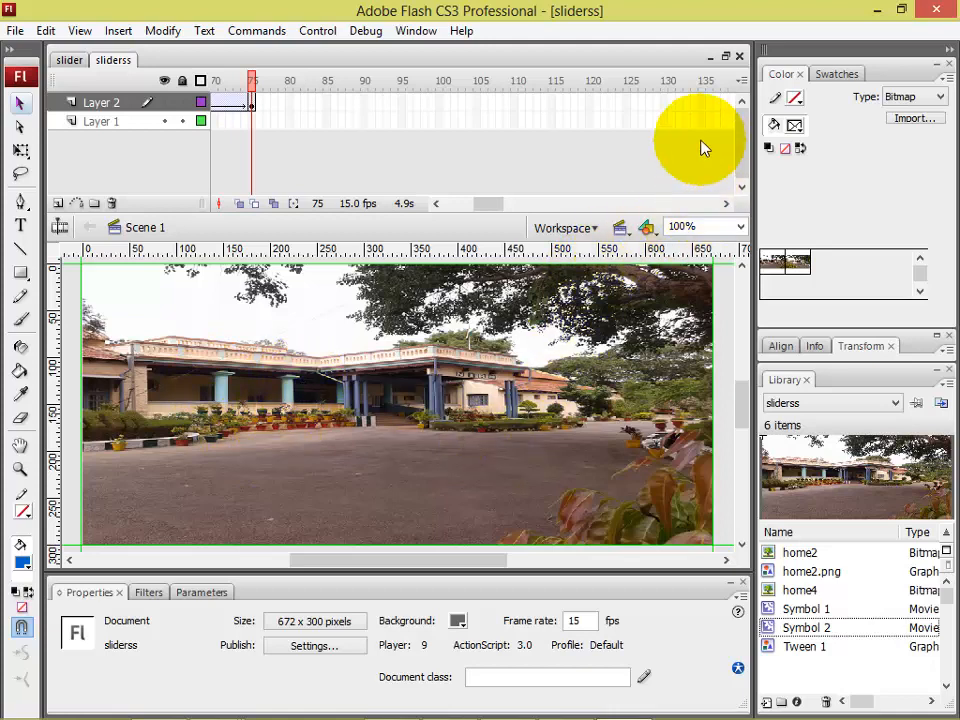
Change the Layer 2 photo's color effect at frame 46 to a 50% white Tint and play the timeline.
left_click_drag(488, 204, 470, 205)
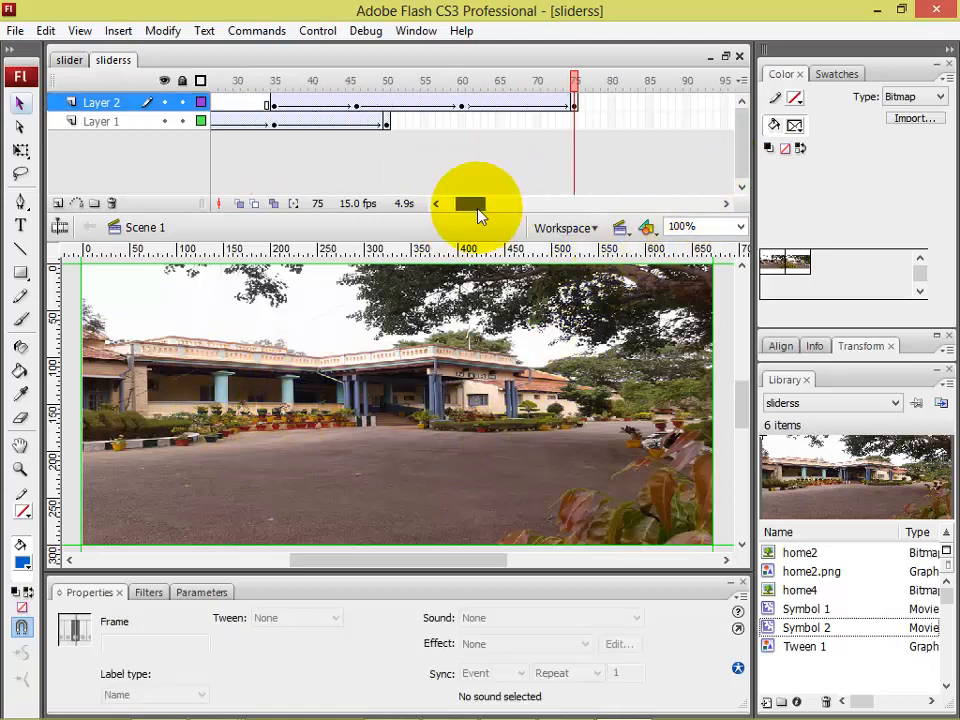
left_click(360, 107)
left_click(400, 354)
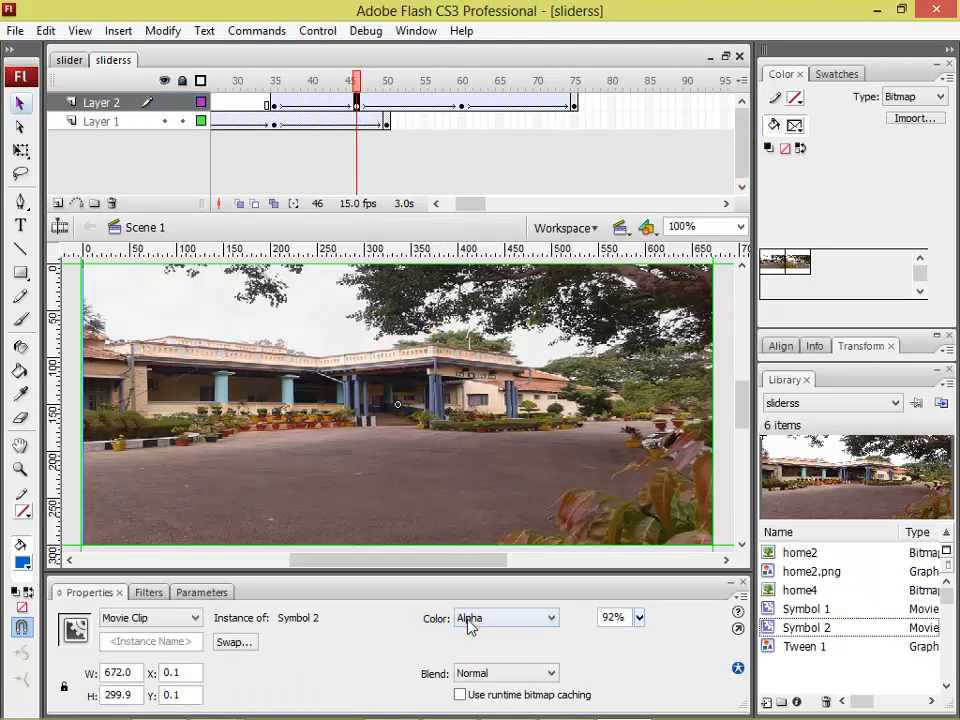
left_click(468, 620)
left_click(470, 660)
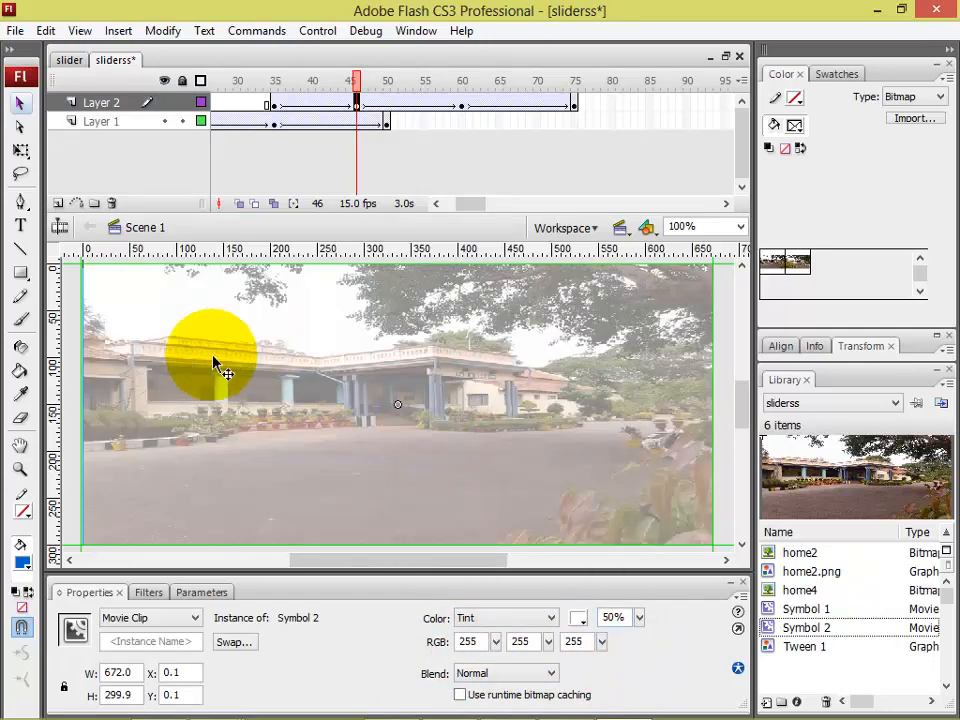
left_click(72, 393)
key("Return")
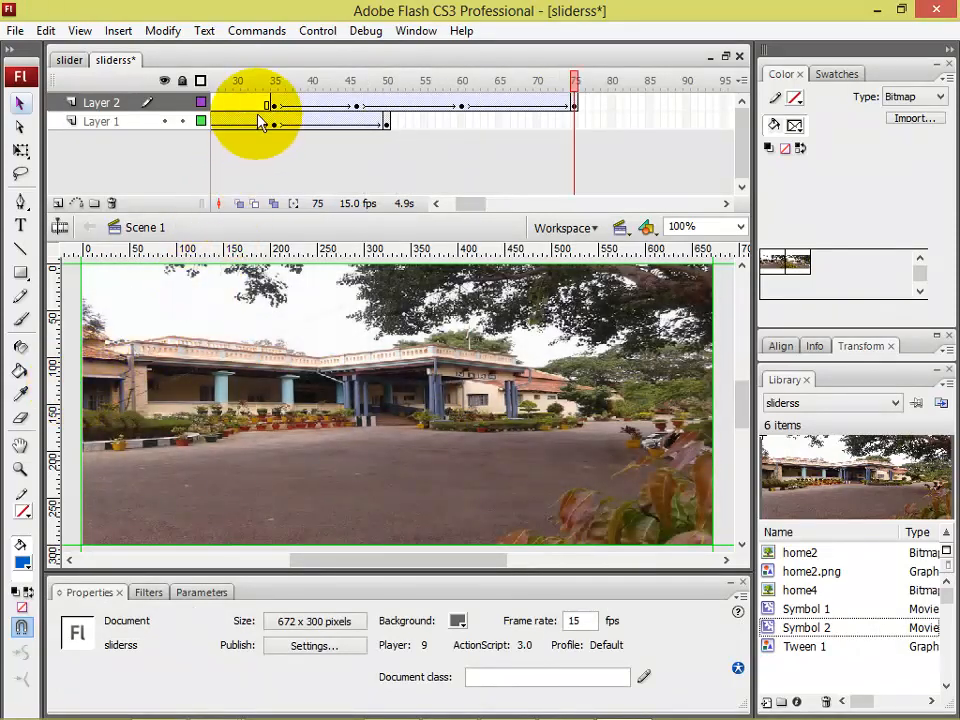
Play the timeline to its end, save the document and test the movie in the preview player.
key("Return")
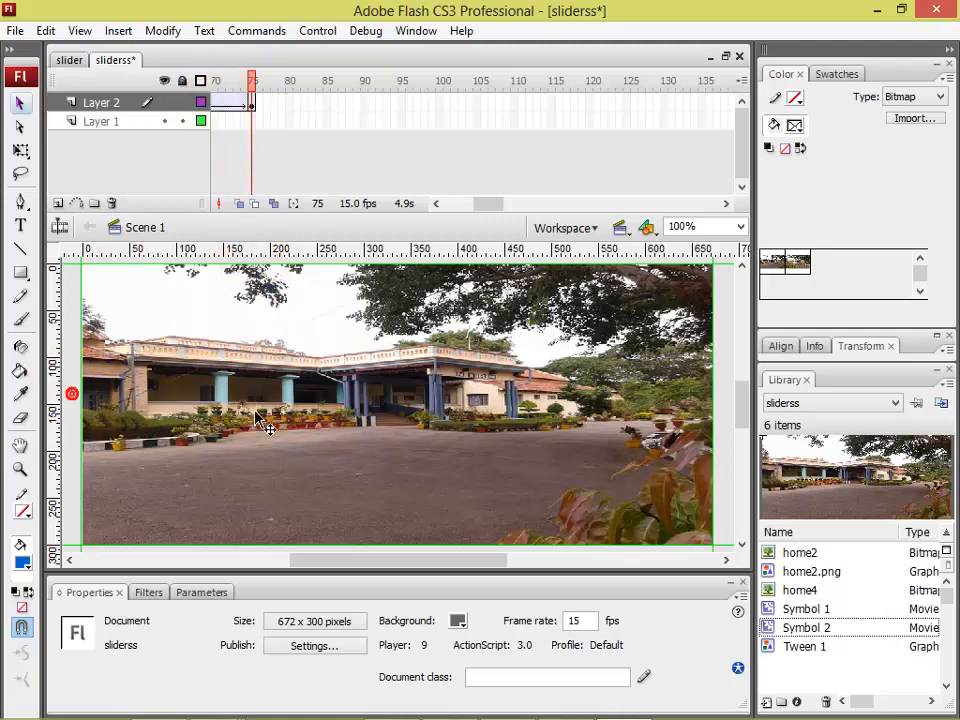
left_click(285, 420)
scroll(290, 420, "up", 2)
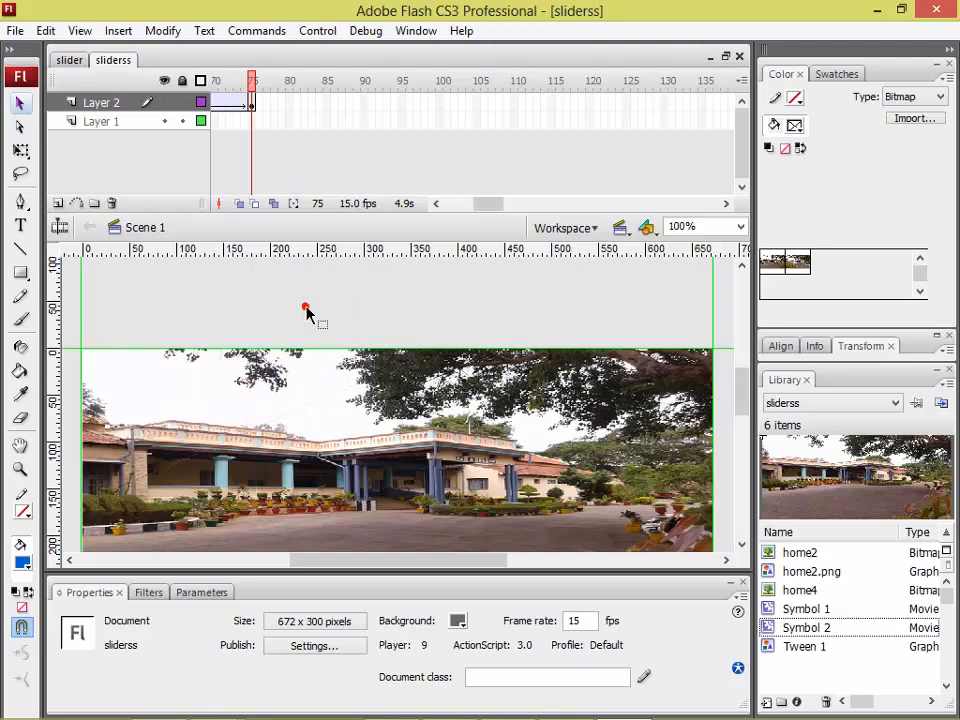
key("ctrl+Return")
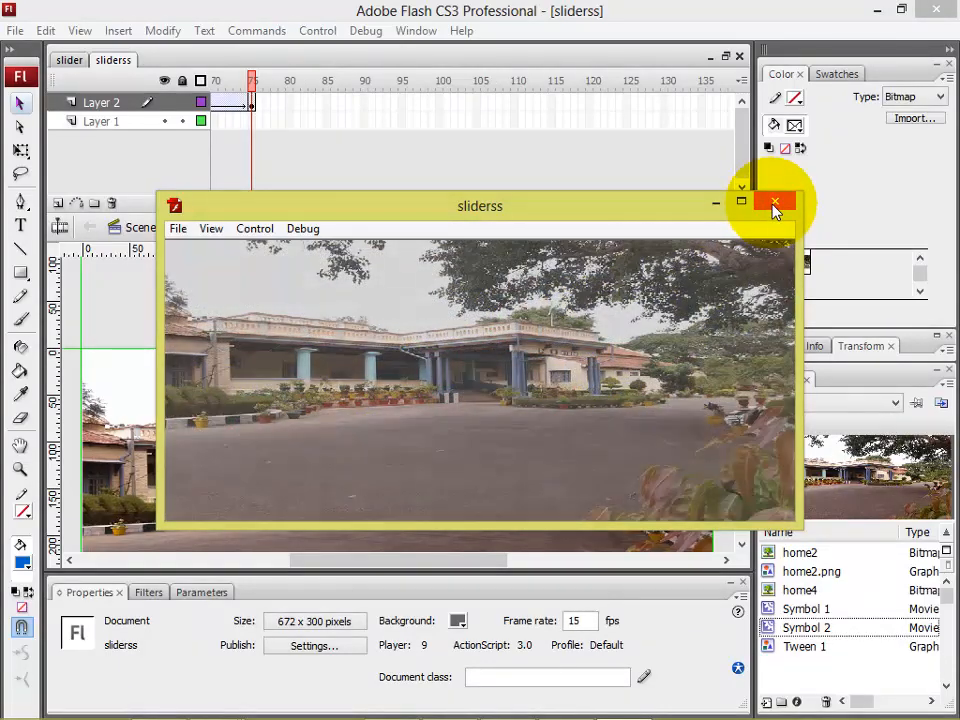
left_click(776, 208)
left_click(877, 10)
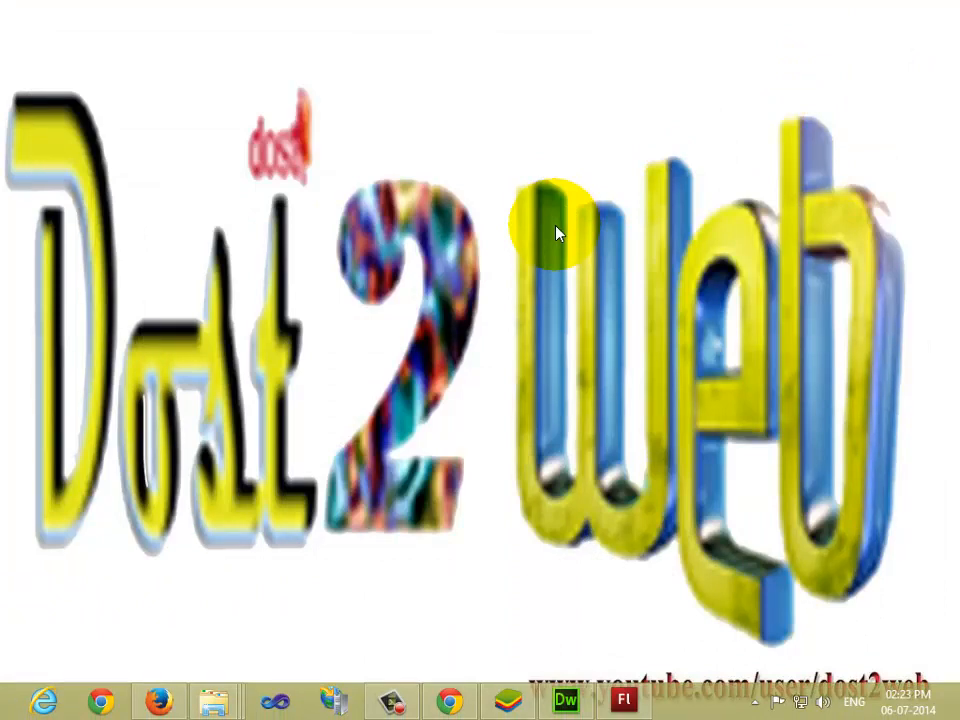
left_click(620, 364)
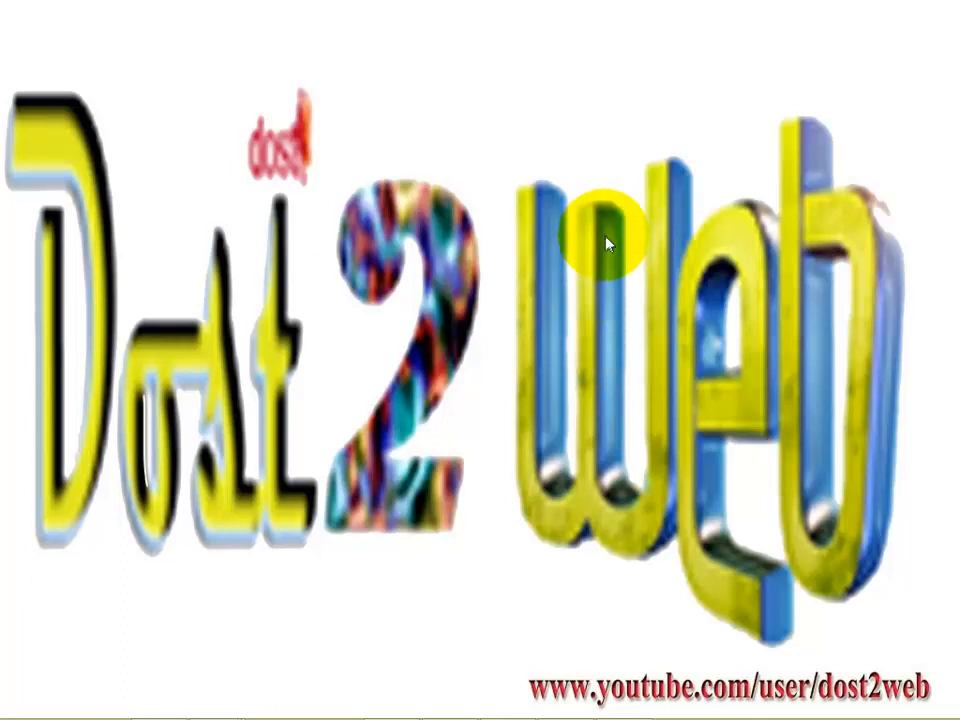
left_click(623, 710)
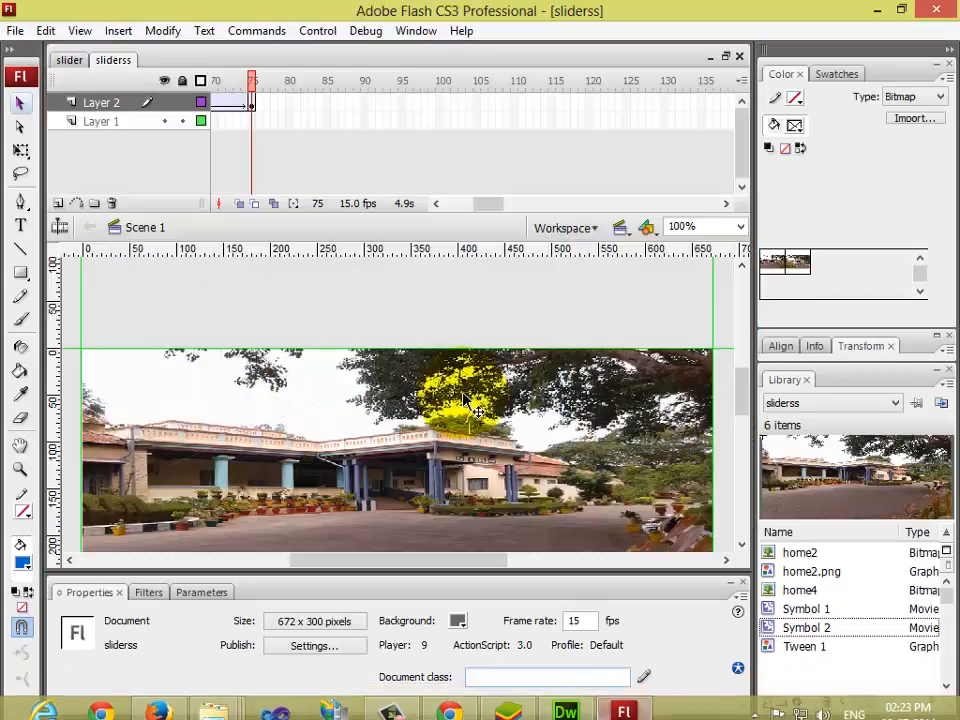
left_click(877, 10)
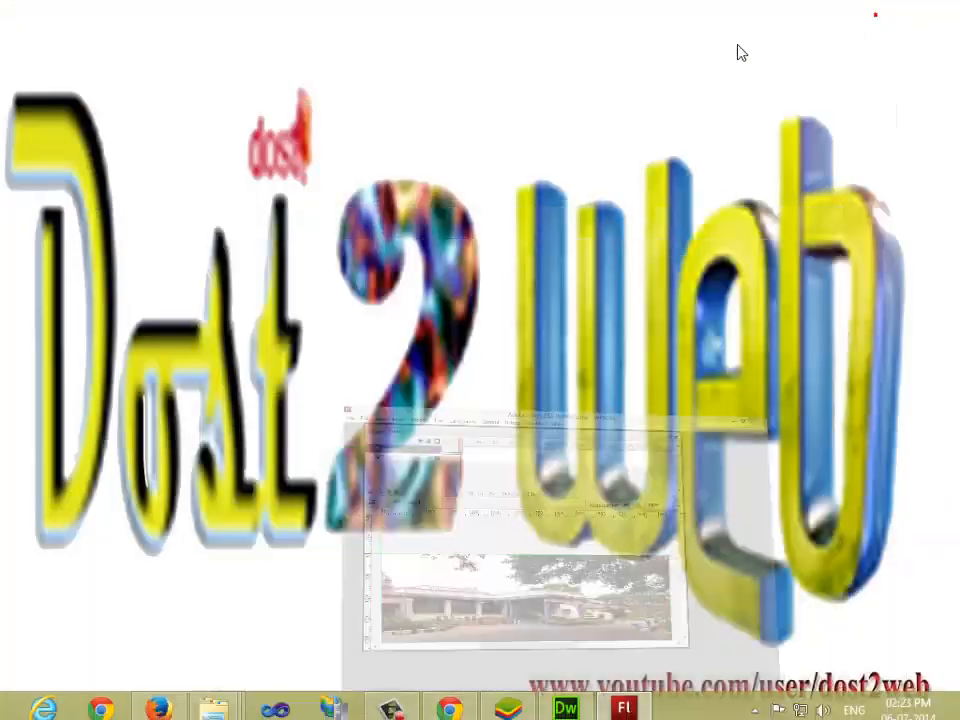
left_click(623, 708)
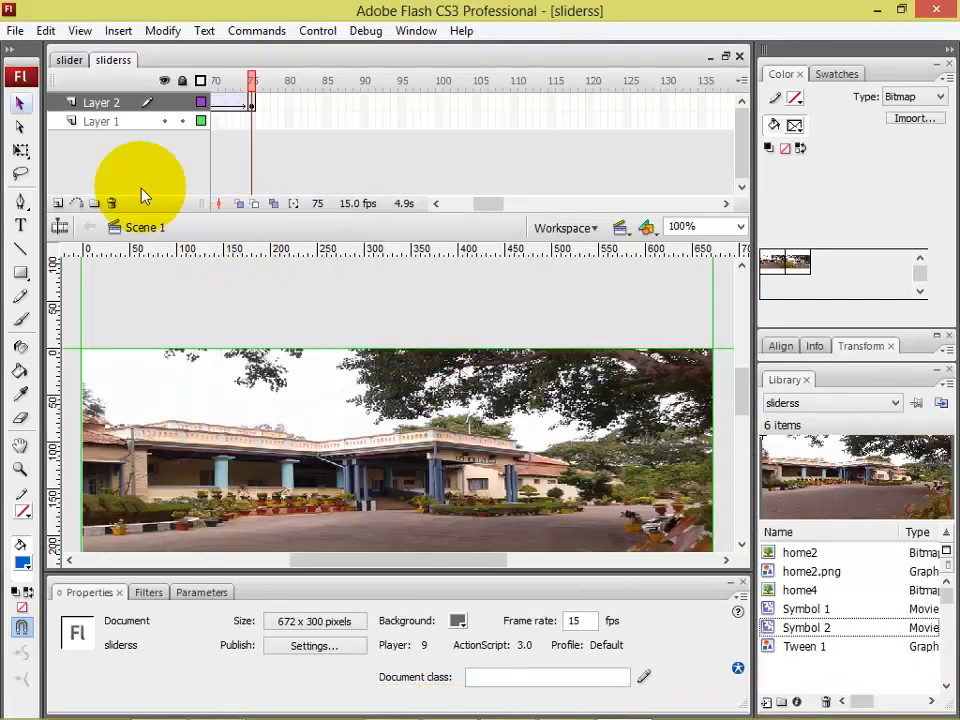
left_click(100, 106)
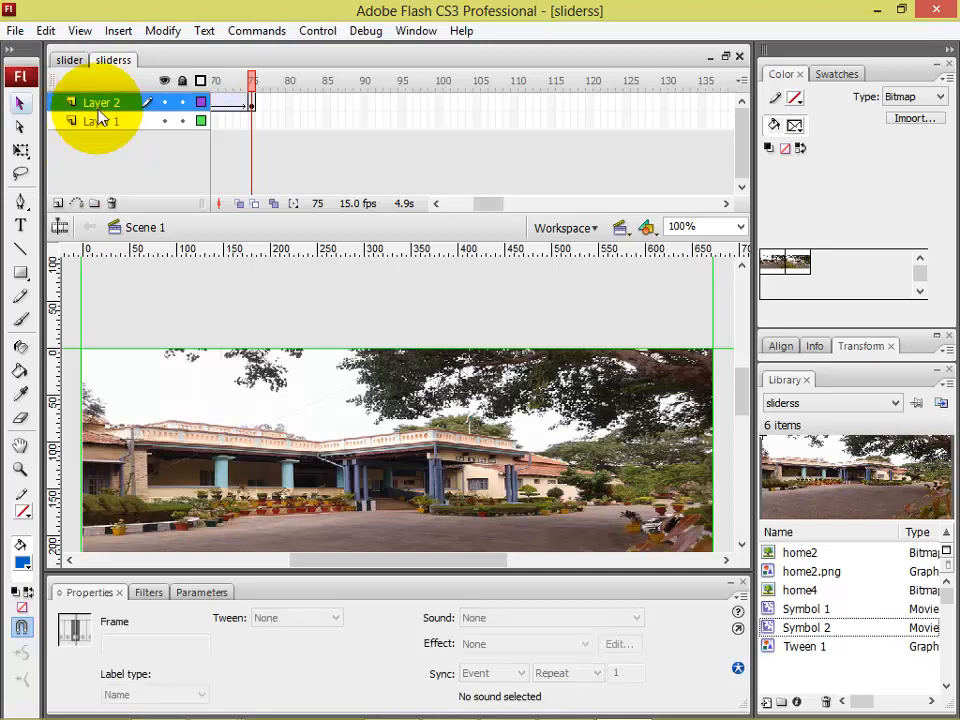
left_click(180, 318)
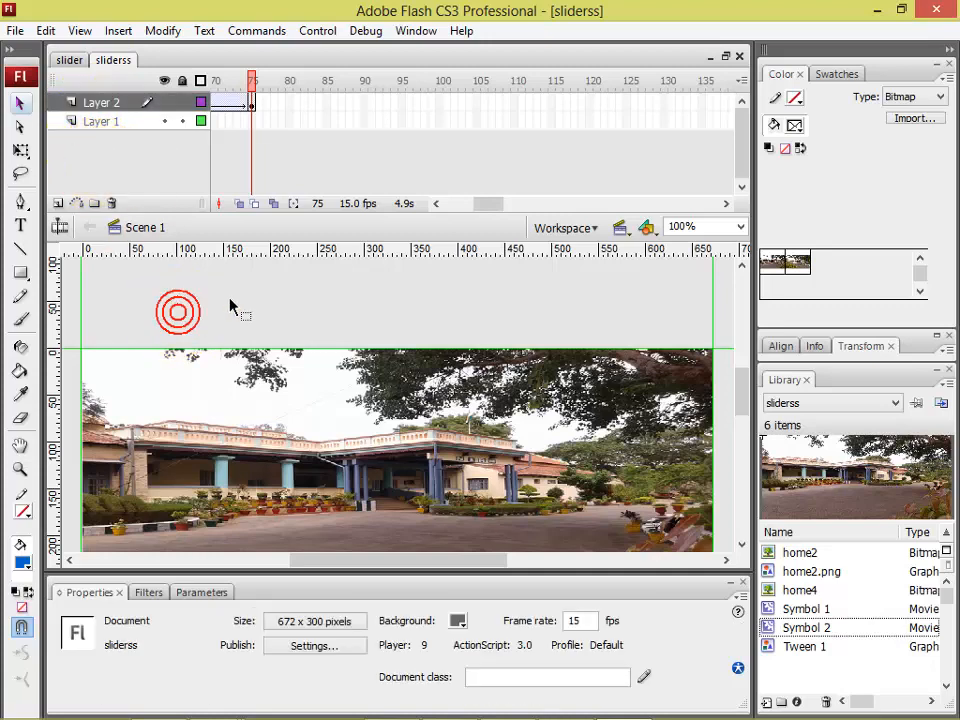
Change the Layer 2 photo's color effect at frame 75 to Brightness at -35% and test the movie.
left_click(258, 478)
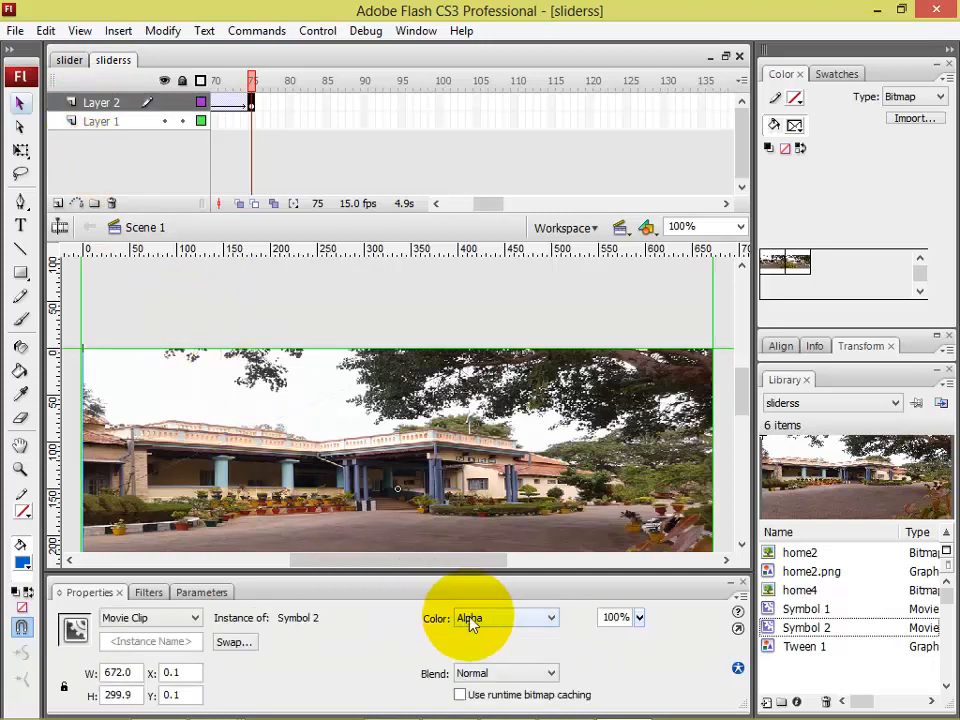
left_click(506, 619)
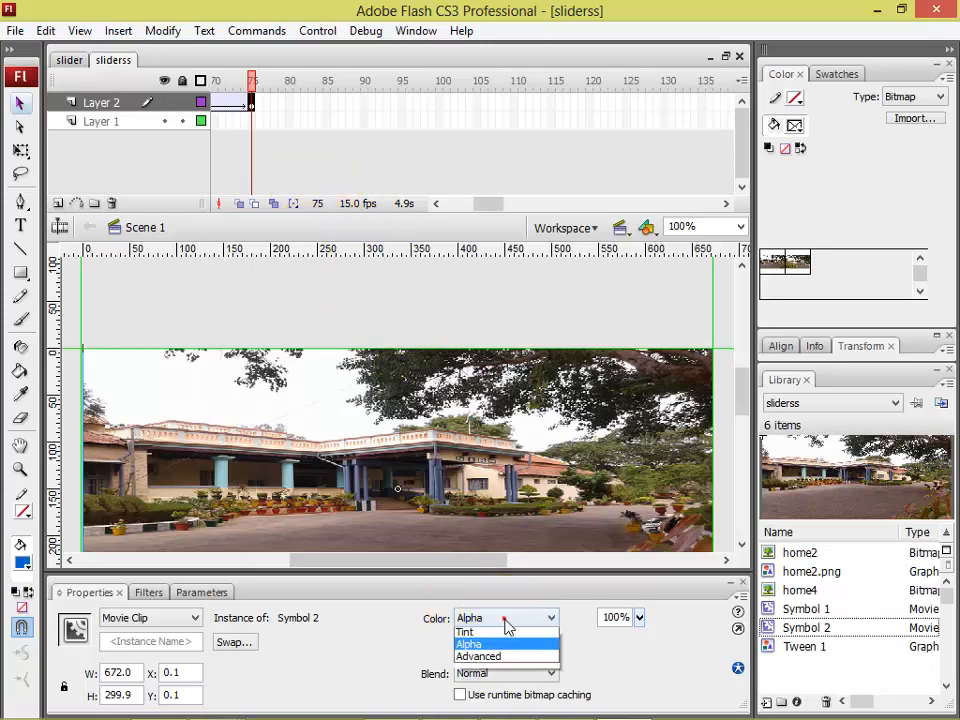
left_click(506, 647)
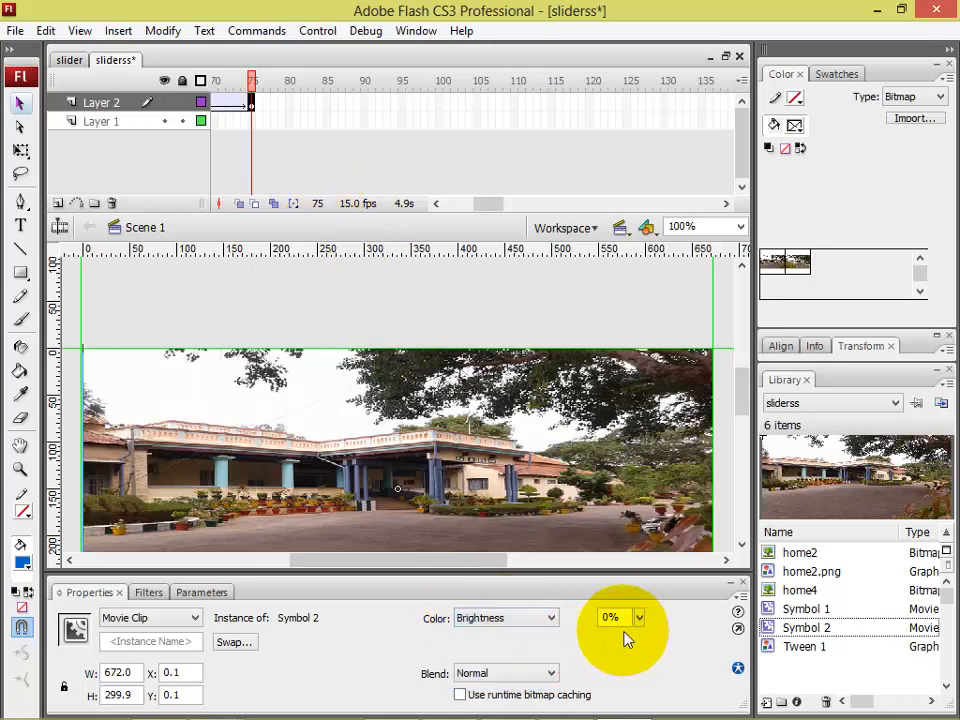
left_click_drag(639, 617, 649, 658)
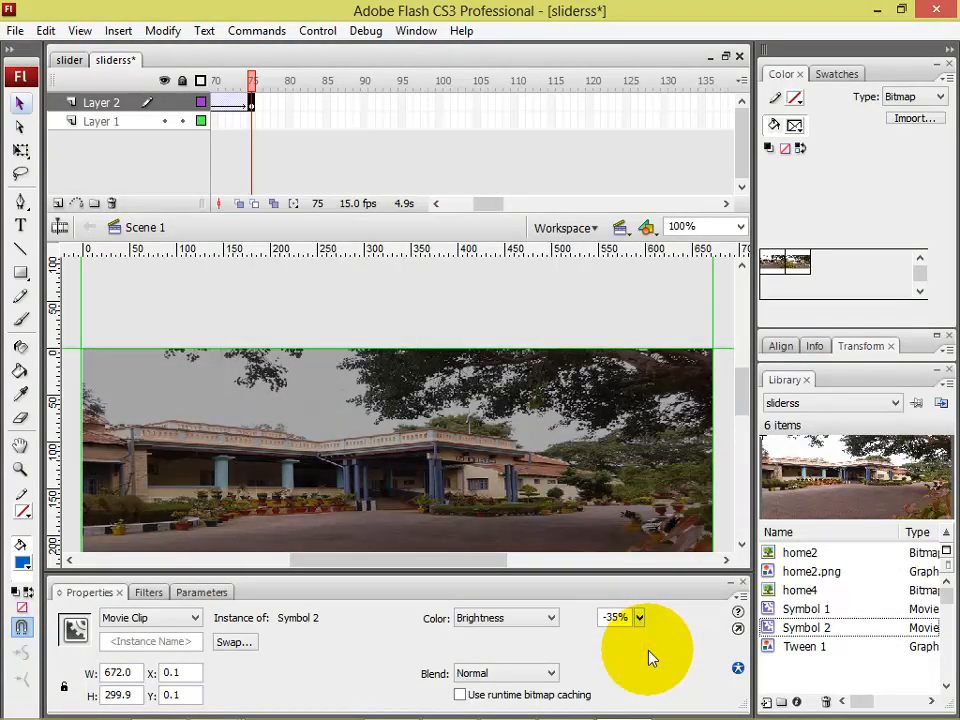
left_click(415, 329)
key("ctrl+Return")
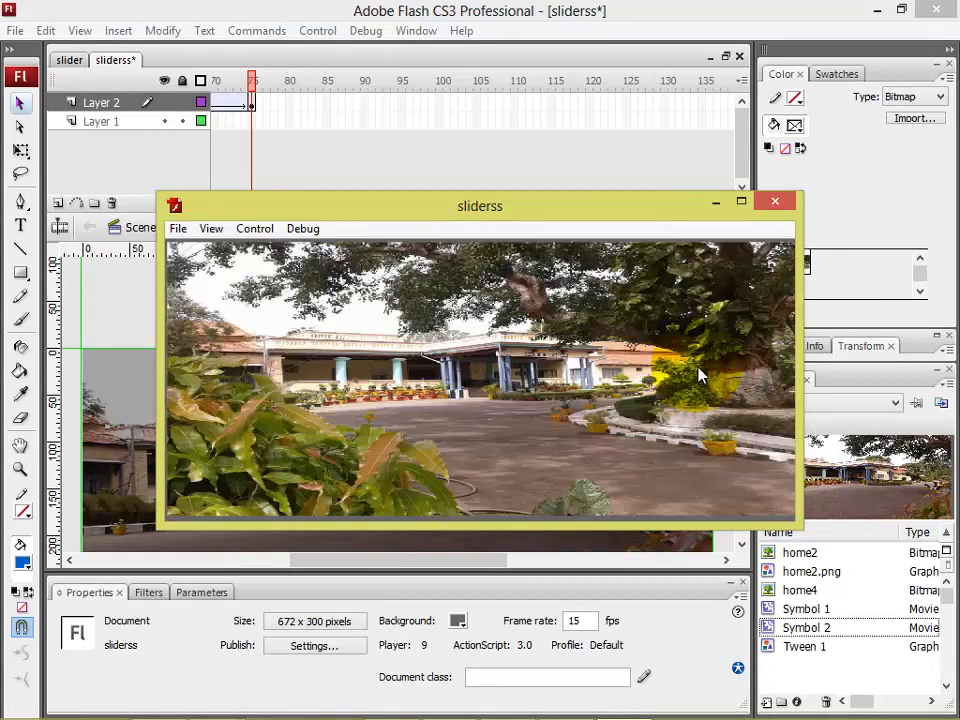
left_click(775, 202)
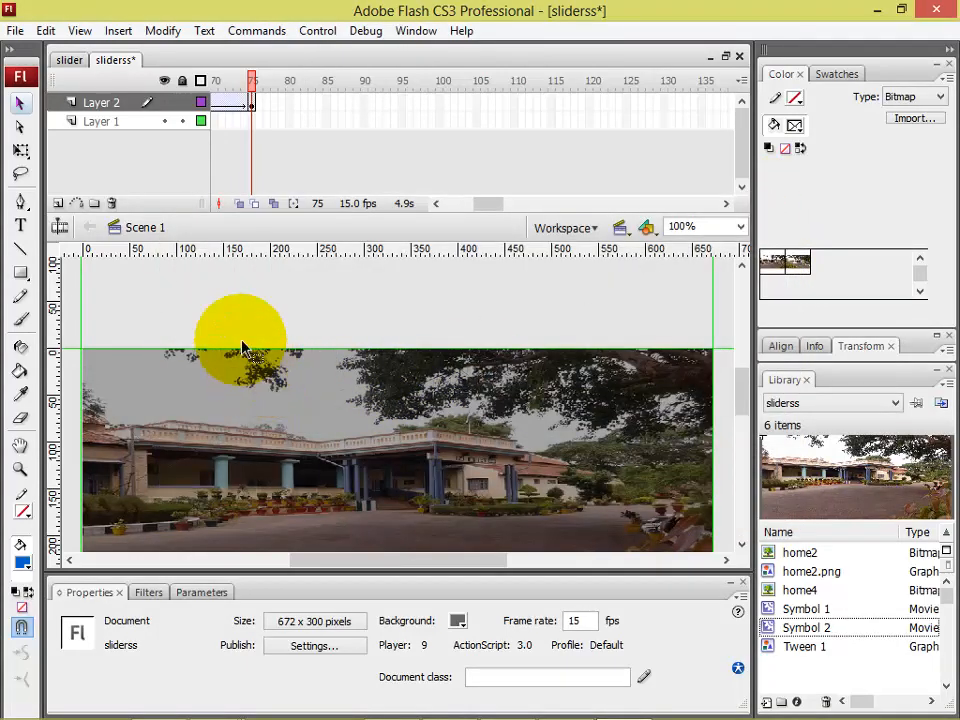
Return to the start of the timeline and select the Layer 1 keyframe at frame 35.
left_click(456, 205)
left_click(470, 214)
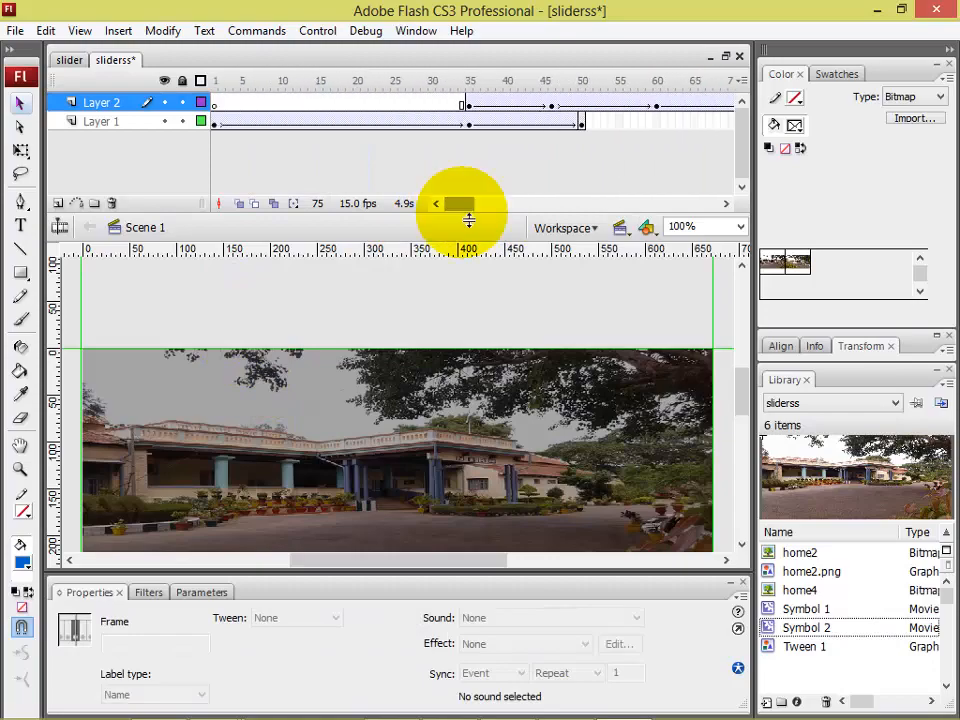
left_click(469, 122)
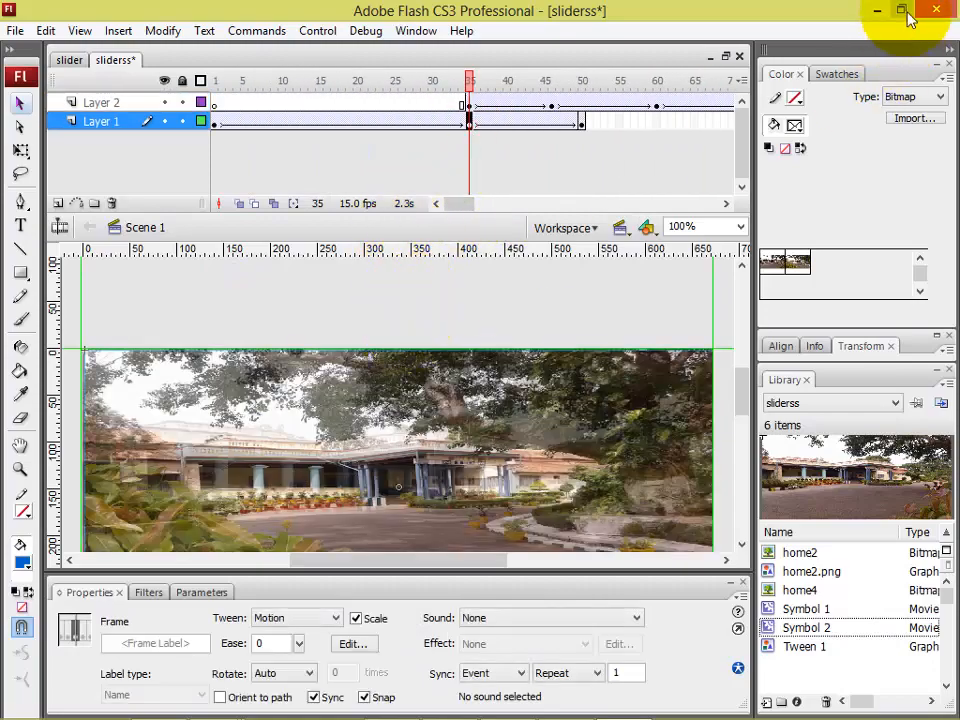